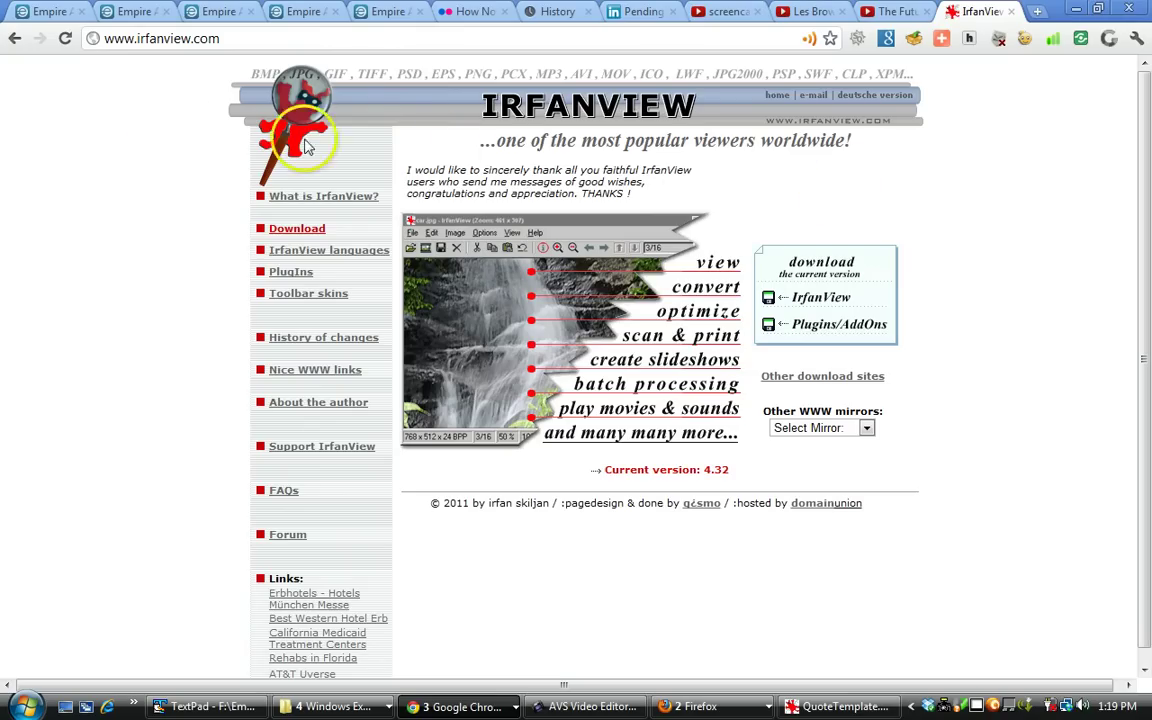
# Step: Browse the IrfanView download page, then switch back to the quote image
pyautogui.click(313, 230)
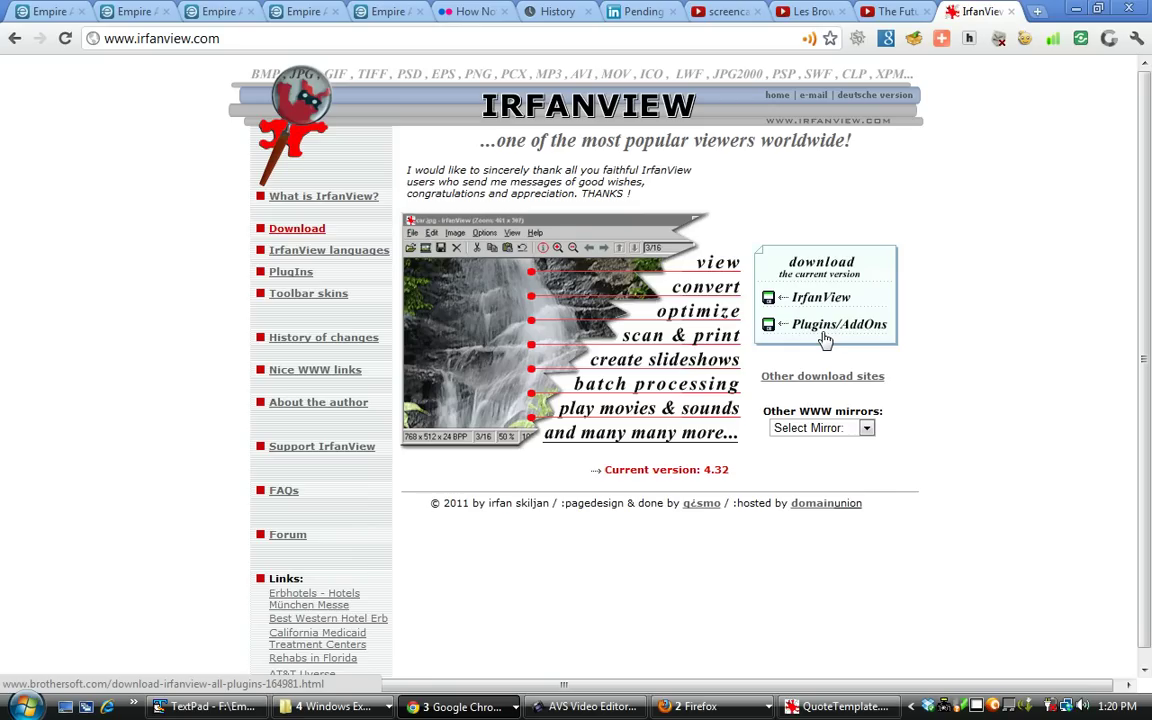
pyautogui.click(826, 293)
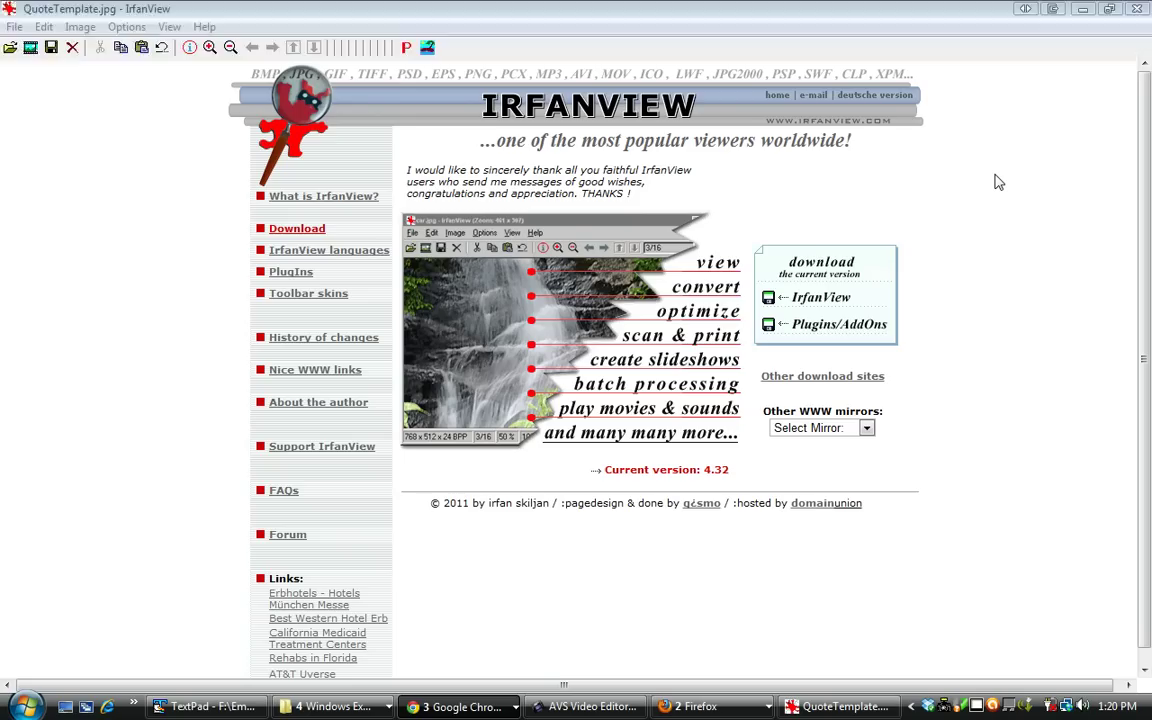
pyautogui.hotkey('alt', 'Tab')
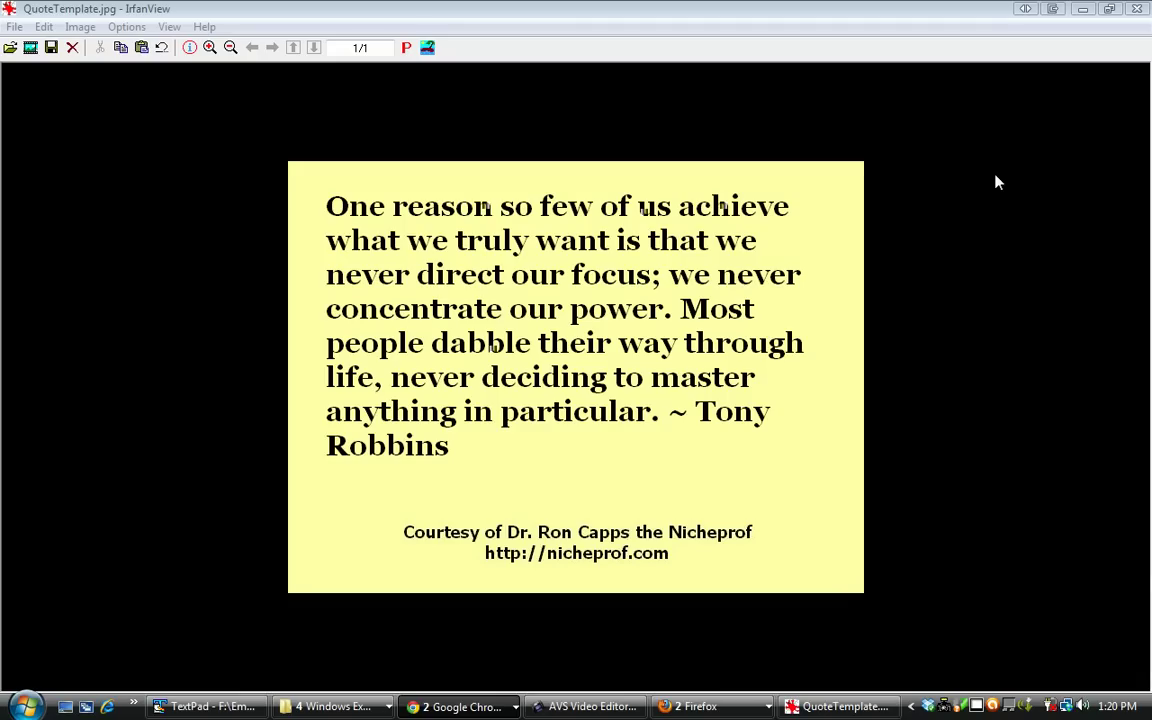
pyautogui.hotkey('alt', 'Tab')
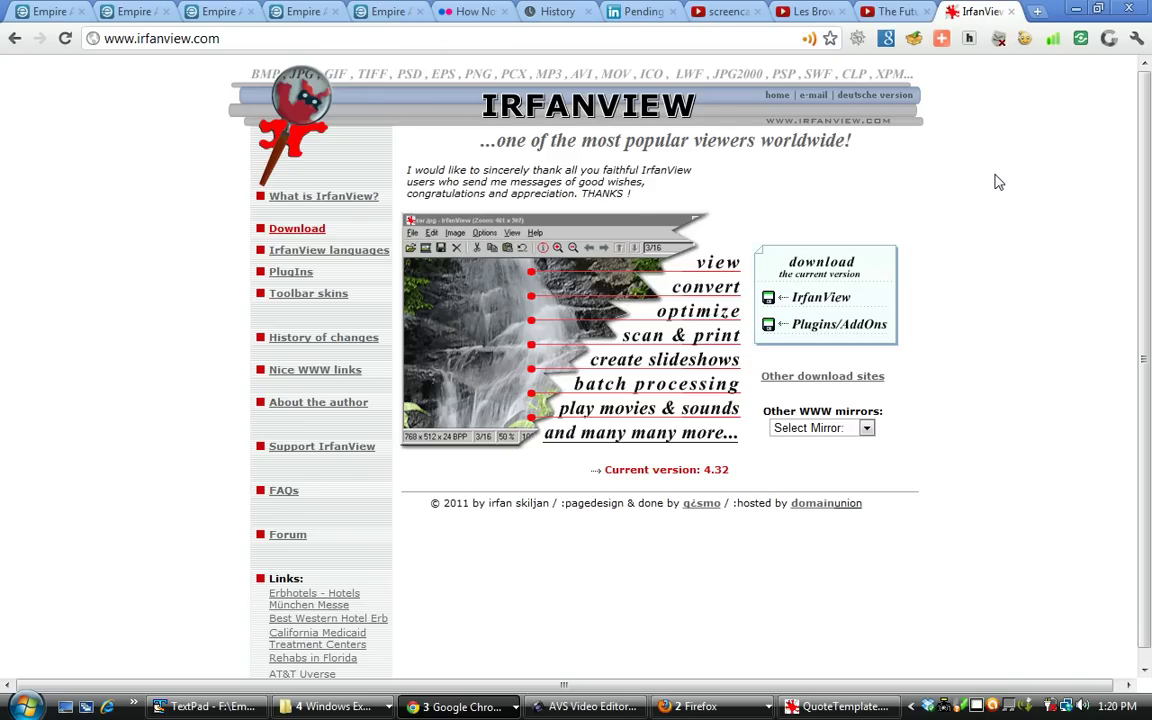
pyautogui.hotkey('alt', 'Tab')
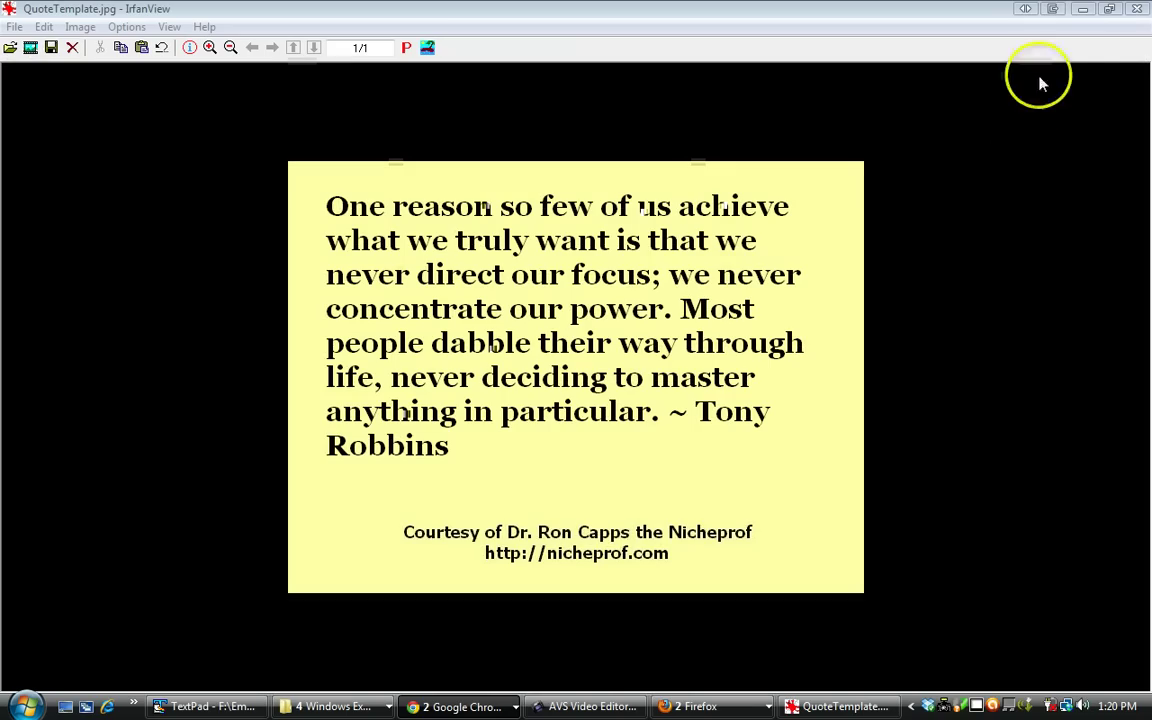
# Step: Minimize IrfanView and open Nicheprof120 from the Nicheprof folder with IrfanView
pyautogui.click(1083, 12)
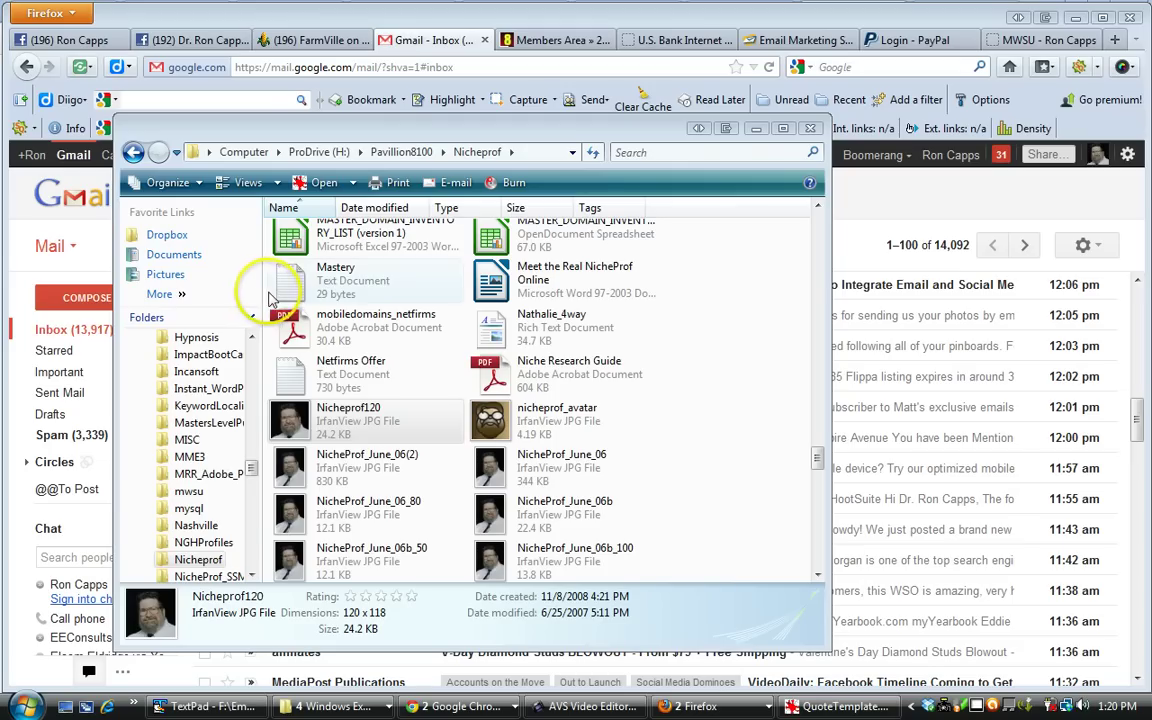
pyautogui.click(284, 415)
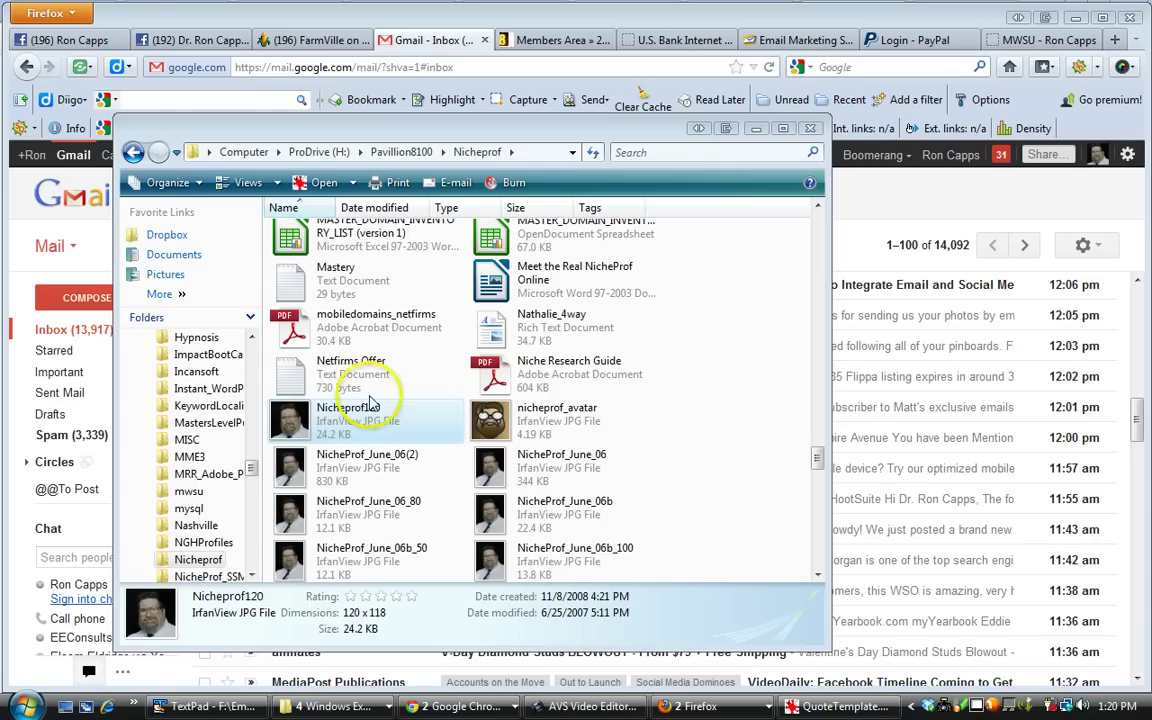
pyautogui.click(288, 420)
pyautogui.rightClick(289, 420)
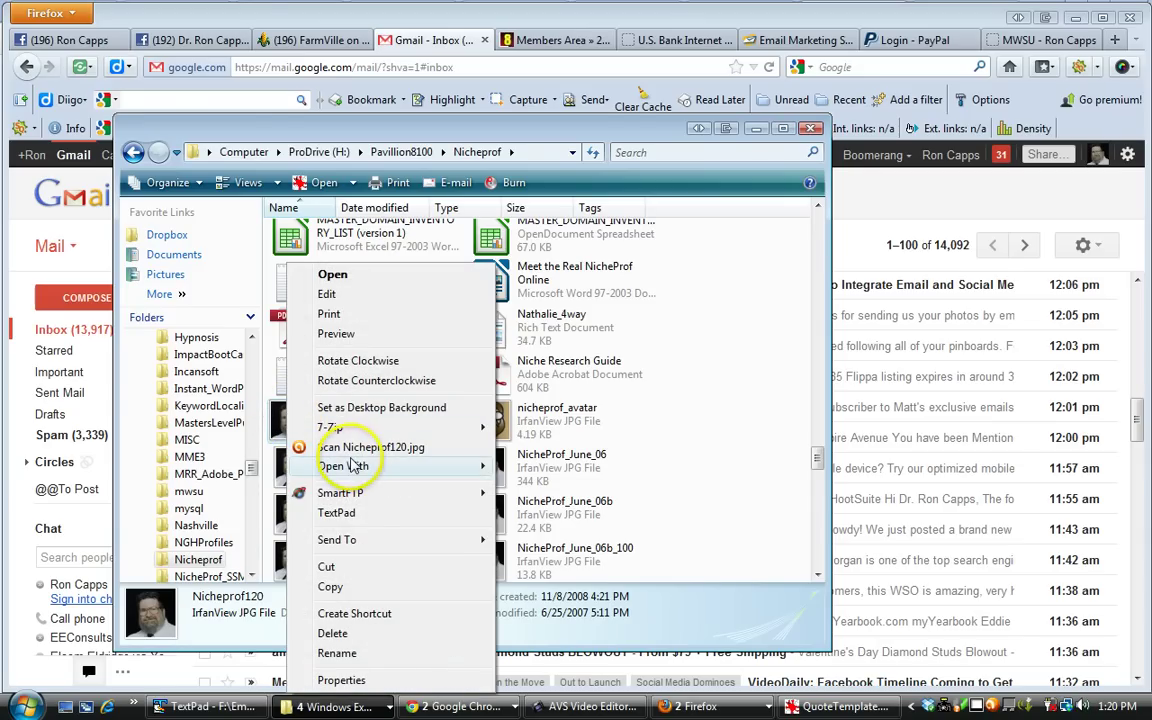
pyautogui.moveTo(352, 495)
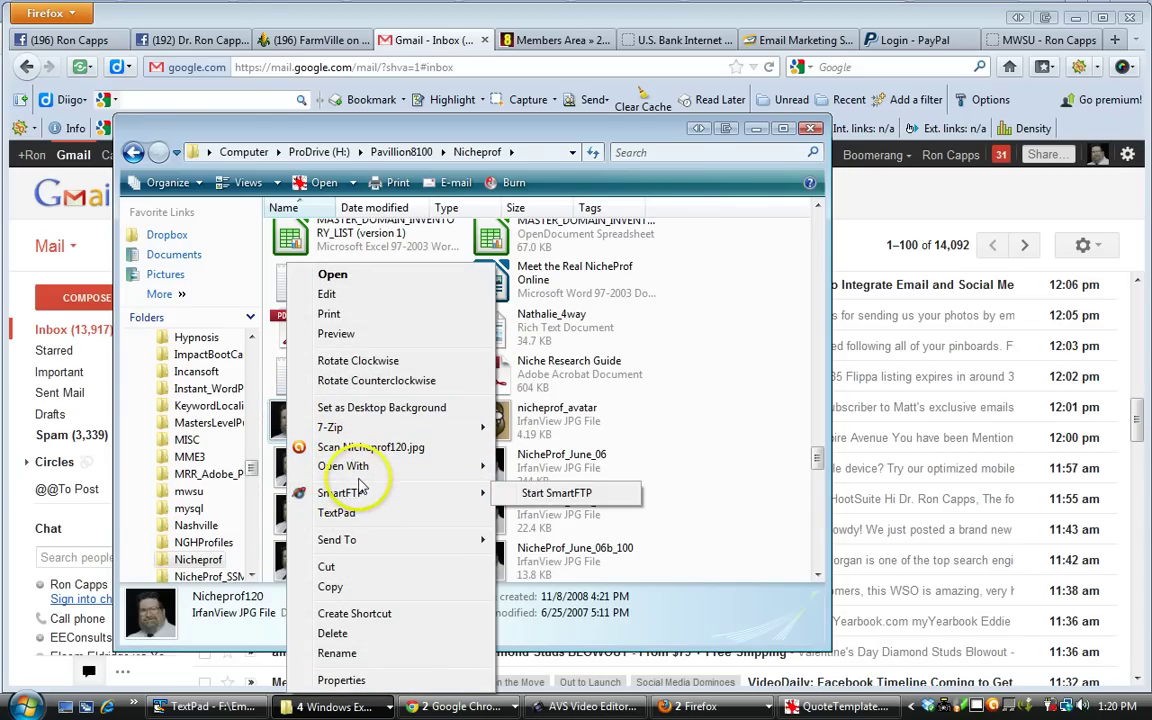
pyautogui.moveTo(357, 470)
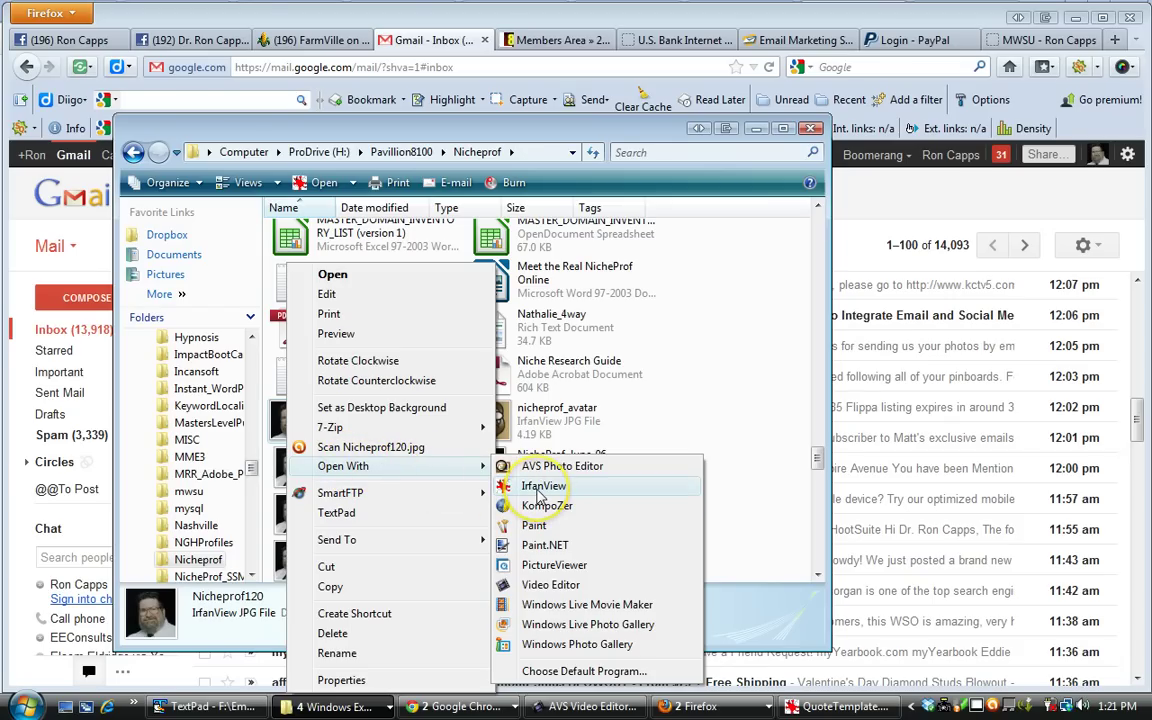
pyautogui.click(541, 487)
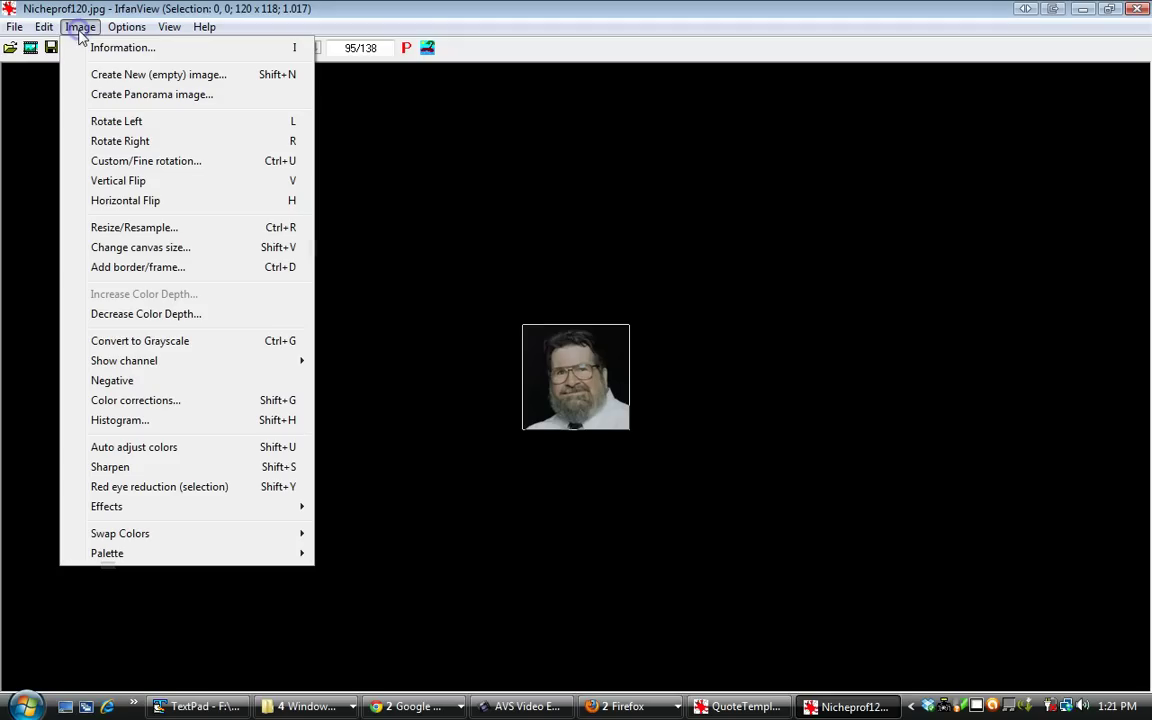
# Step: Start a new empty 640 × 480 image and pick a pale yellow background
pyautogui.click(100, 78)
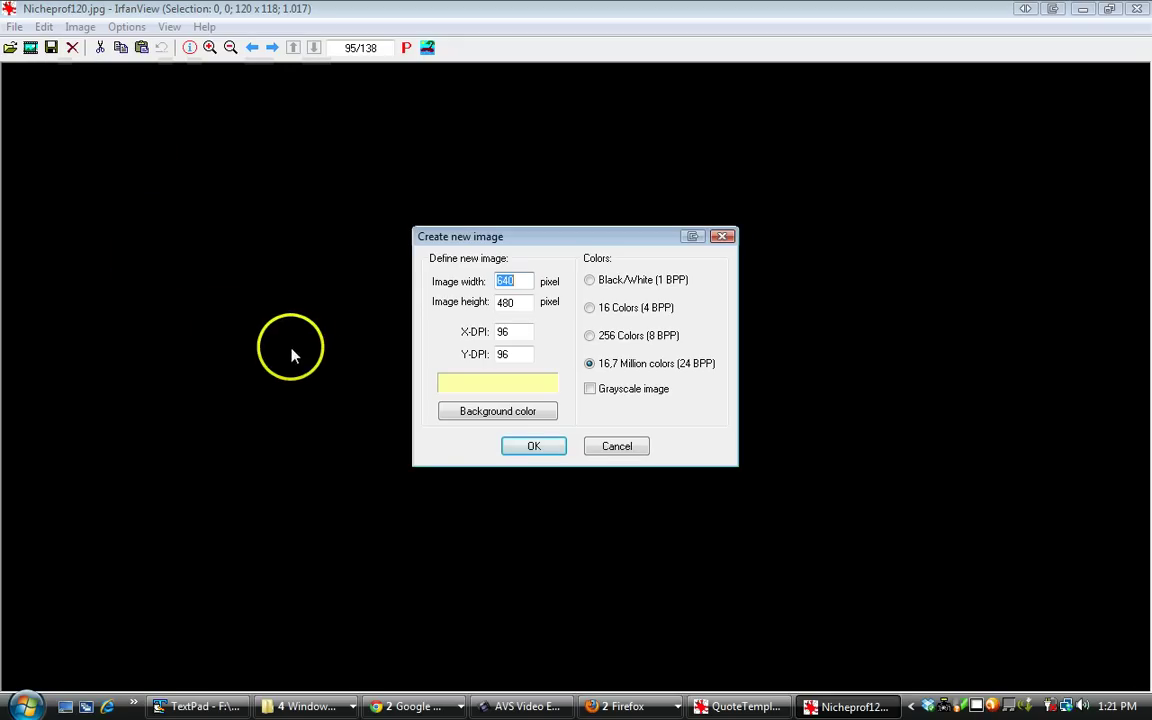
pyautogui.click(526, 280)
pyautogui.doubleClick(526, 280)
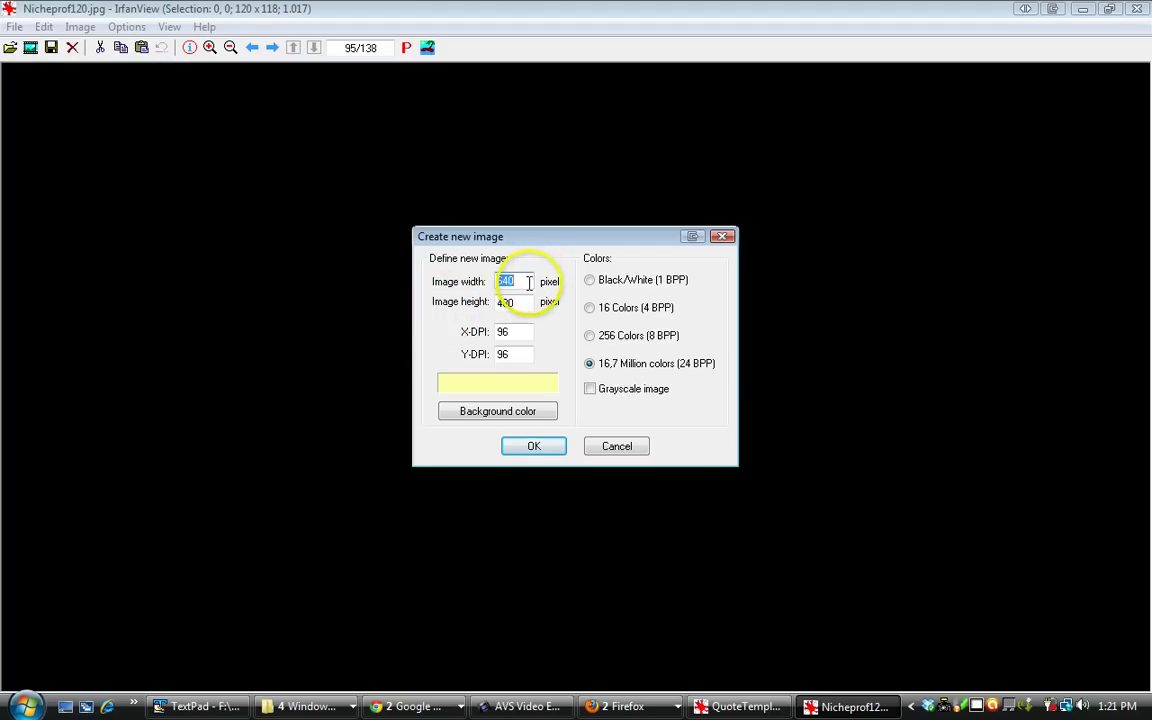
pyautogui.click(489, 420)
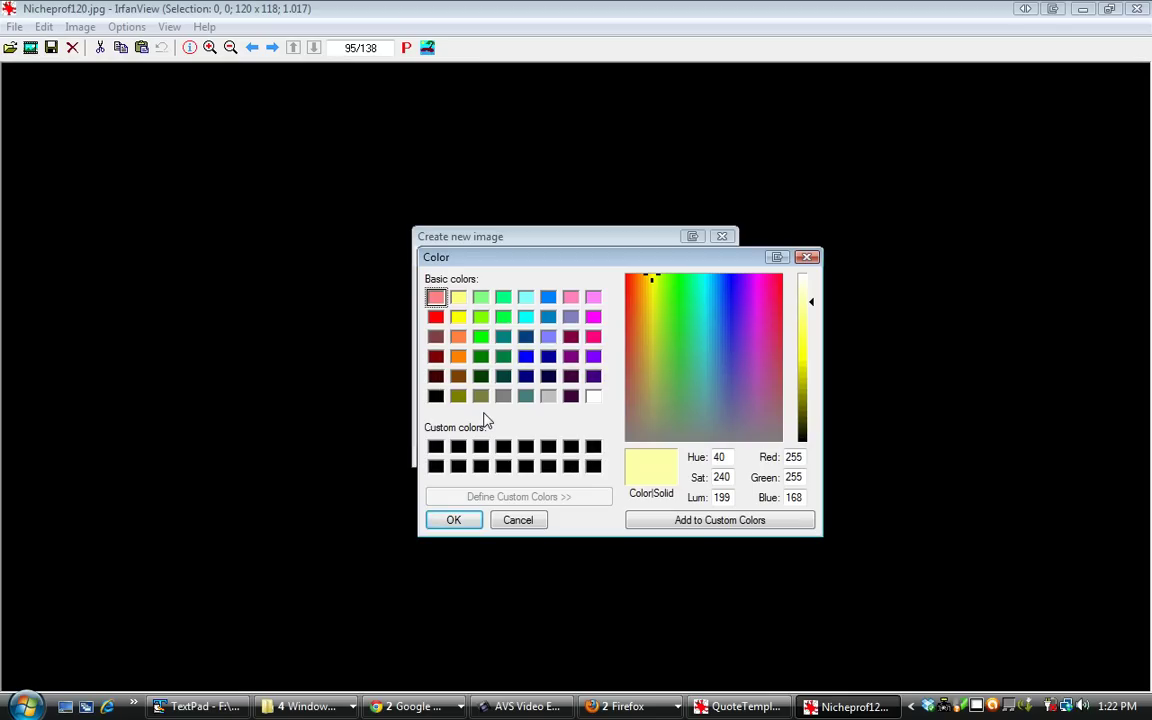
pyautogui.click(521, 521)
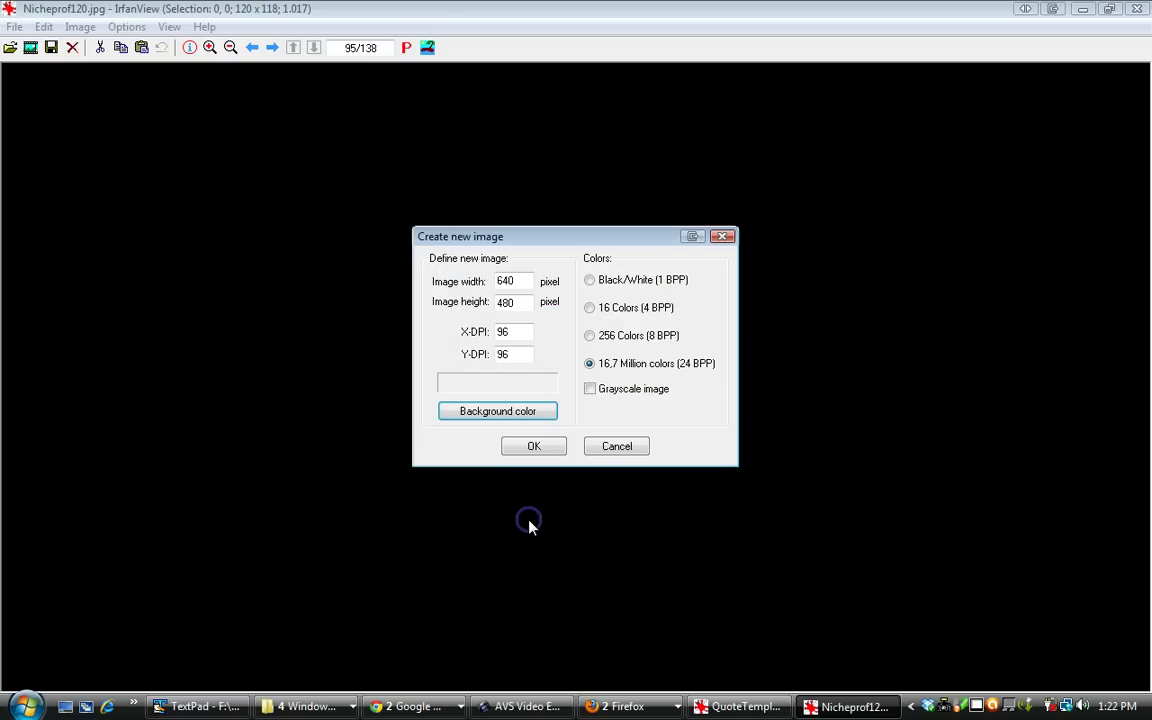
pyautogui.click(510, 410)
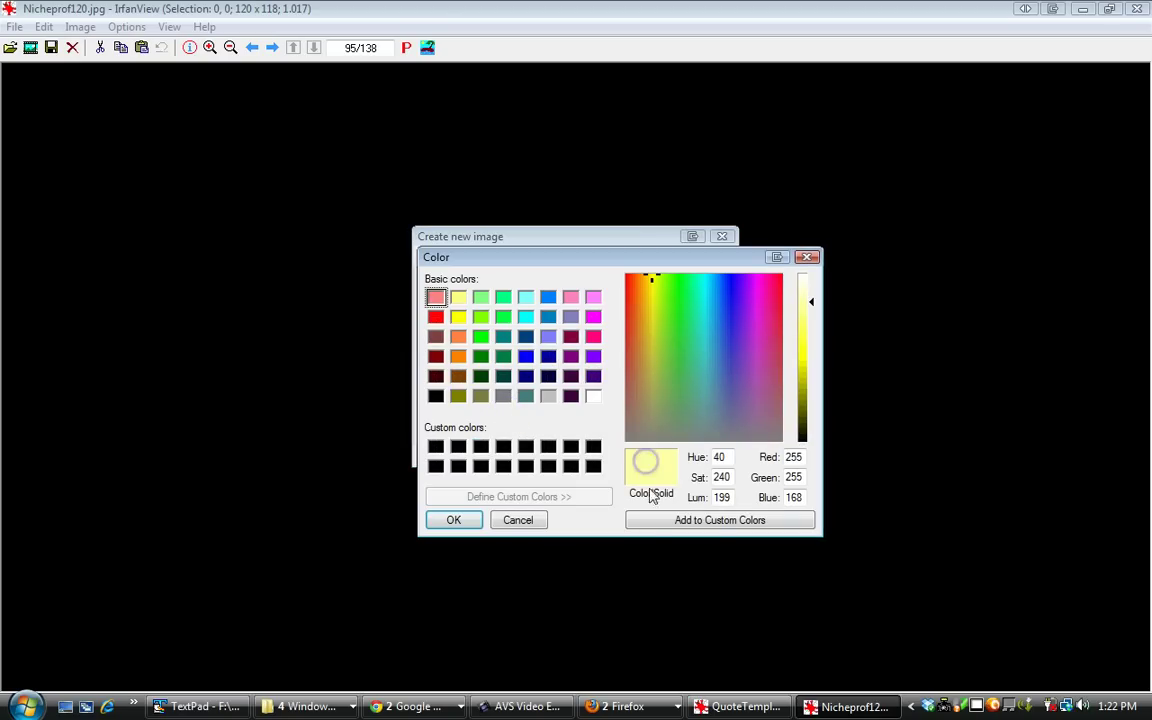
pyautogui.click(455, 520)
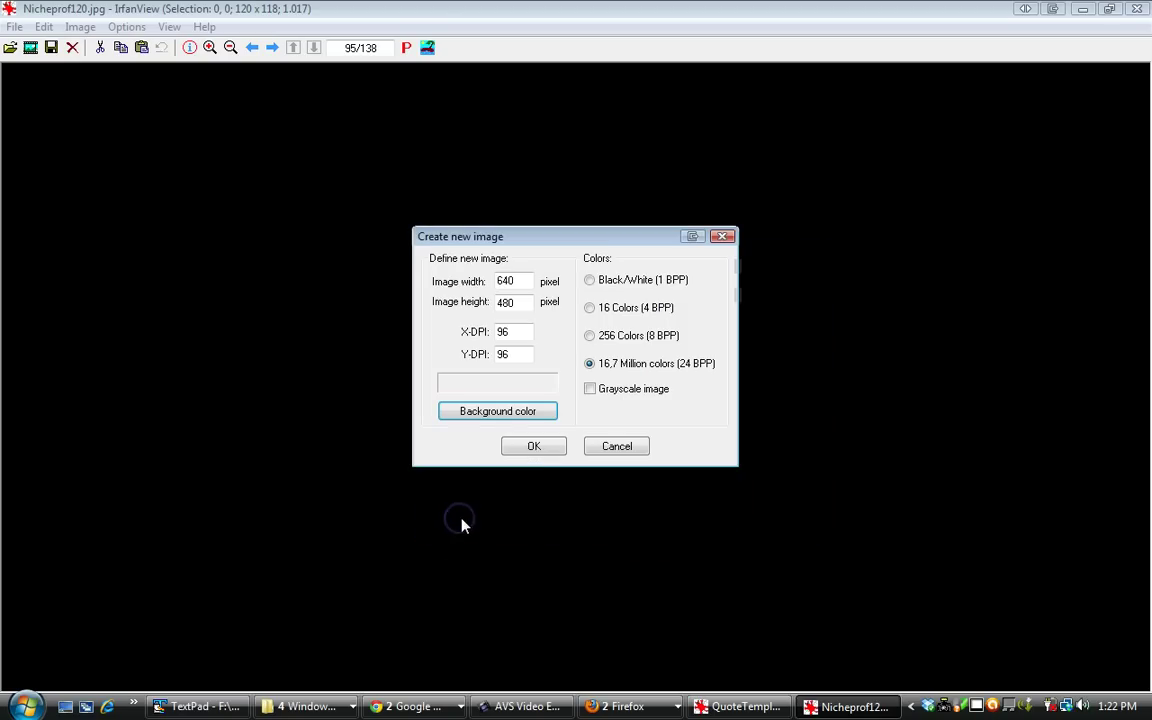
# Step: Add the pale yellow to Custom Colors and confirm it as the background
pyautogui.click(515, 411)
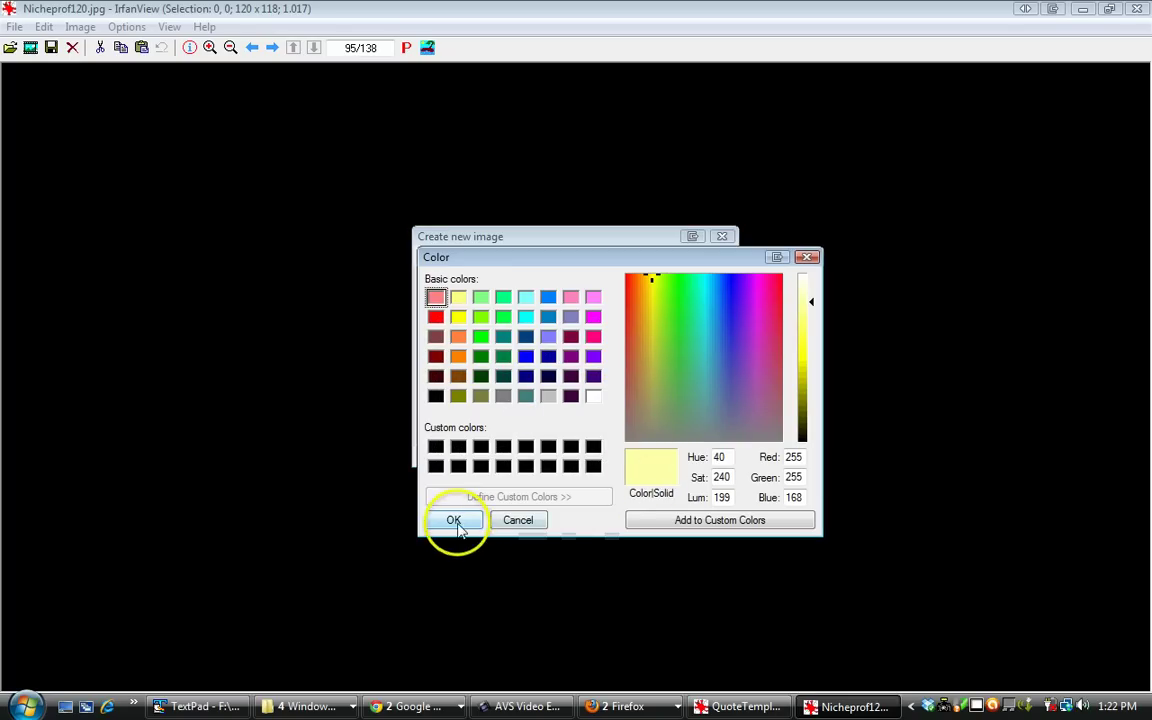
pyautogui.click(455, 522)
pyautogui.click(504, 412)
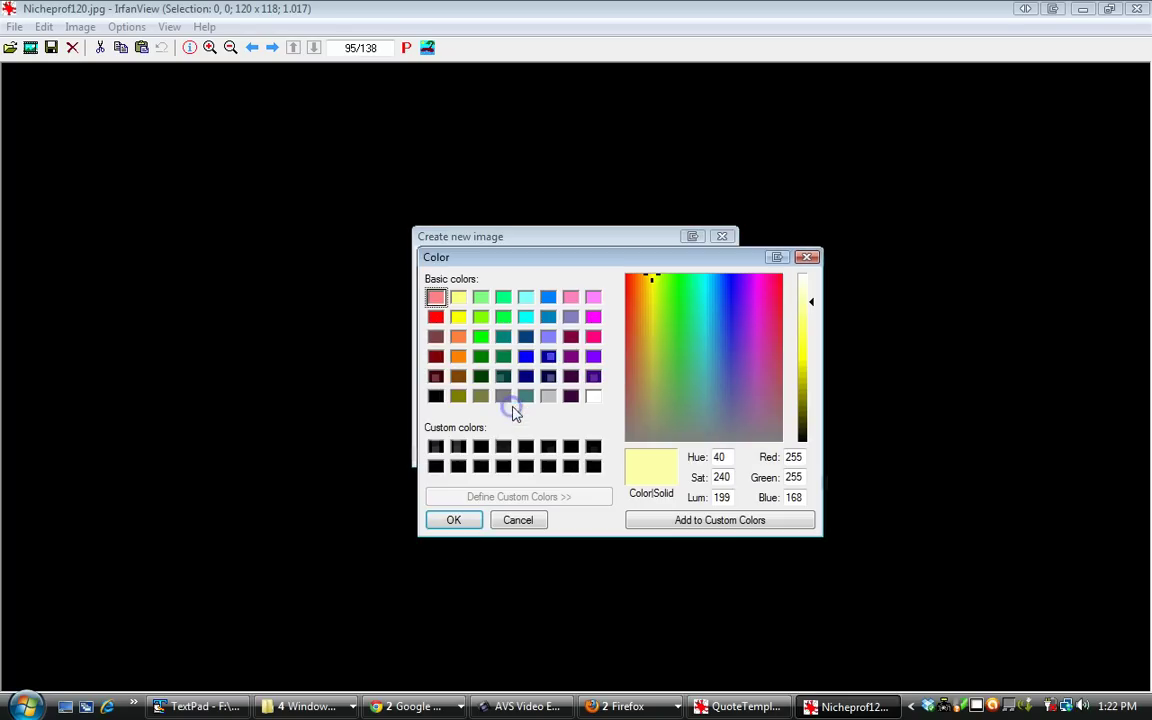
pyautogui.click(702, 520)
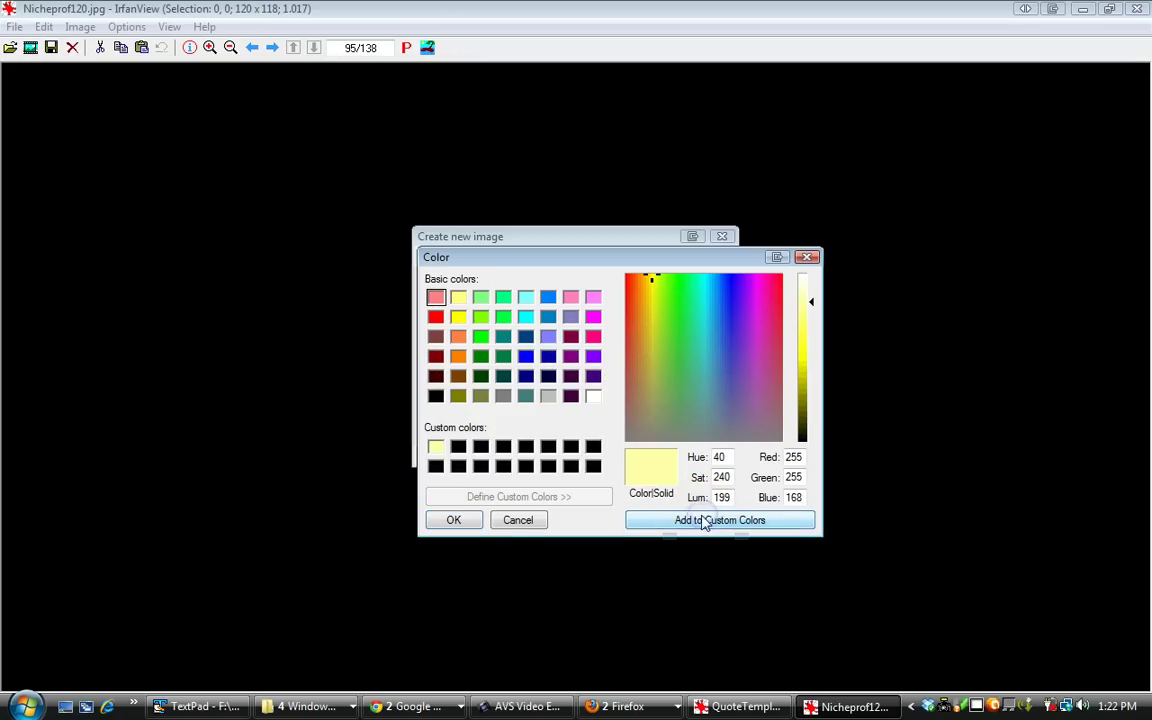
pyautogui.click(435, 447)
pyautogui.click(453, 520)
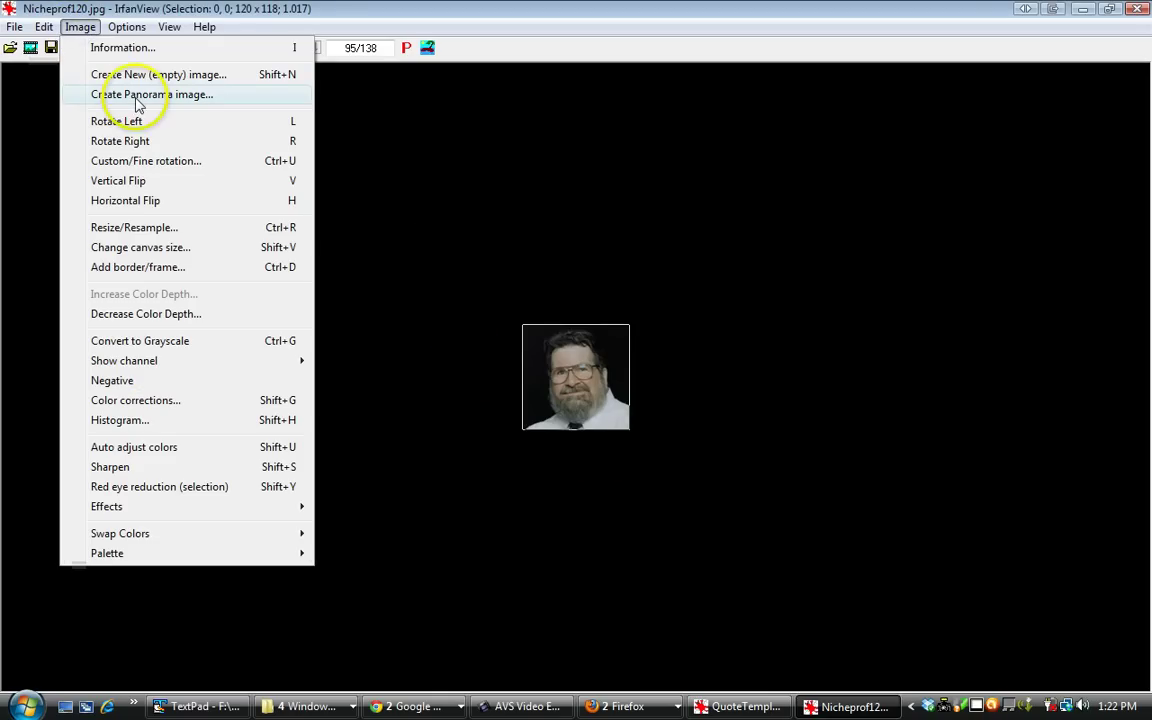
# Step: Create the pale yellow image with the Nicheprof120 headshot pasted in its lower-right corner
pyautogui.click(136, 74)
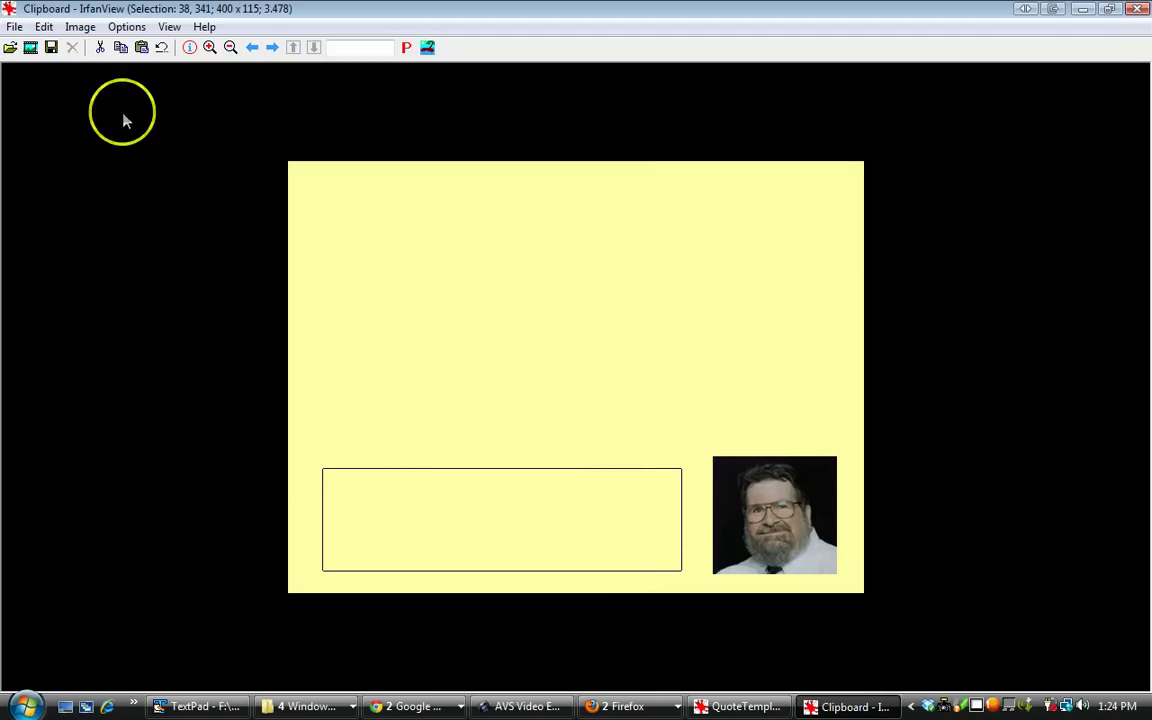
pyautogui.click(43, 28)
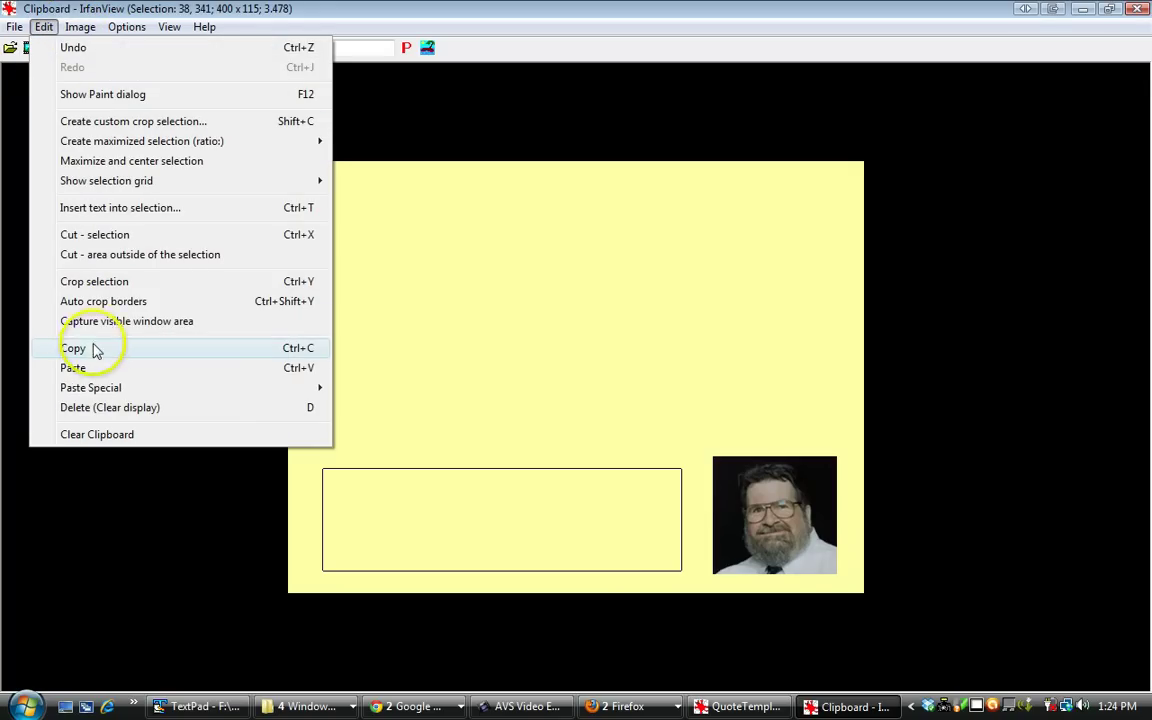
pyautogui.click(83, 208)
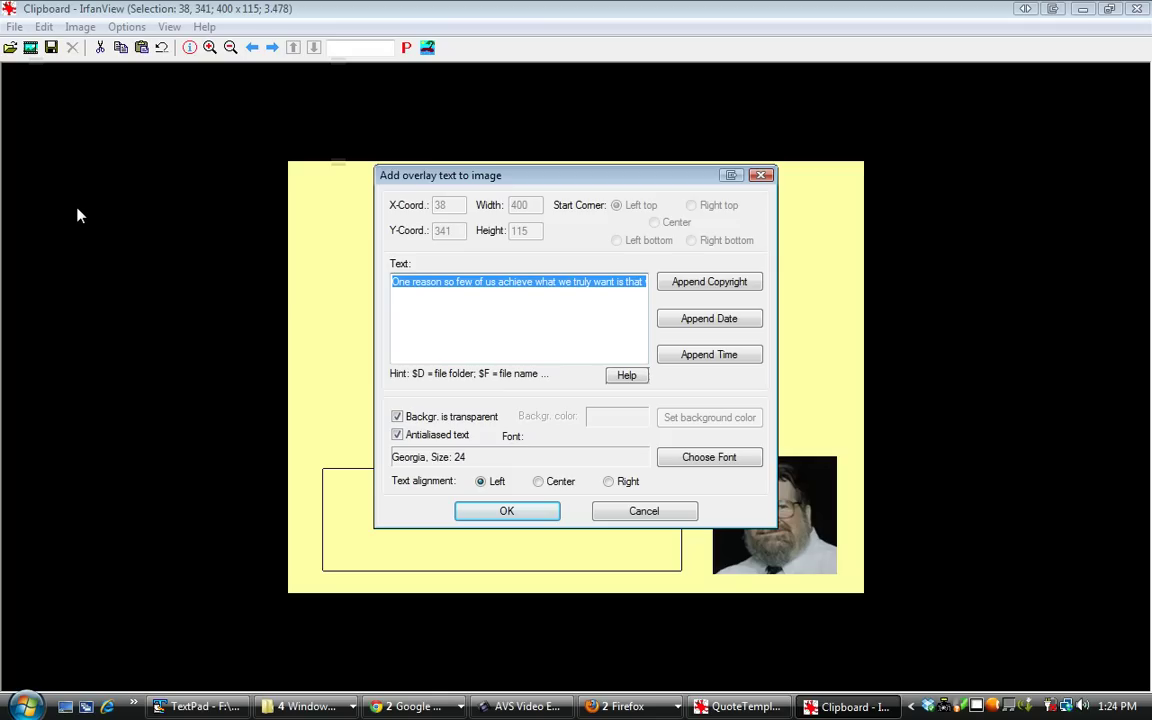
pyautogui.press('Delete')
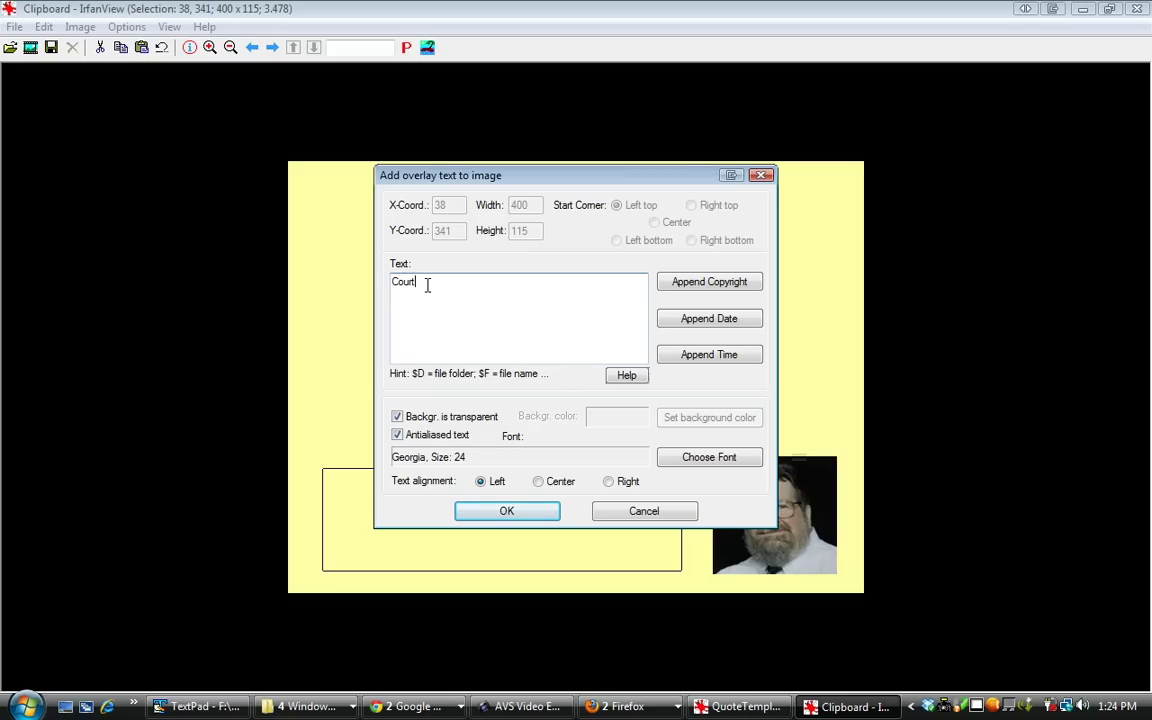
pyautogui.write('y')
pyautogui.write(' of Dr. Ron Cap')
pyautogui.write('cheprof')
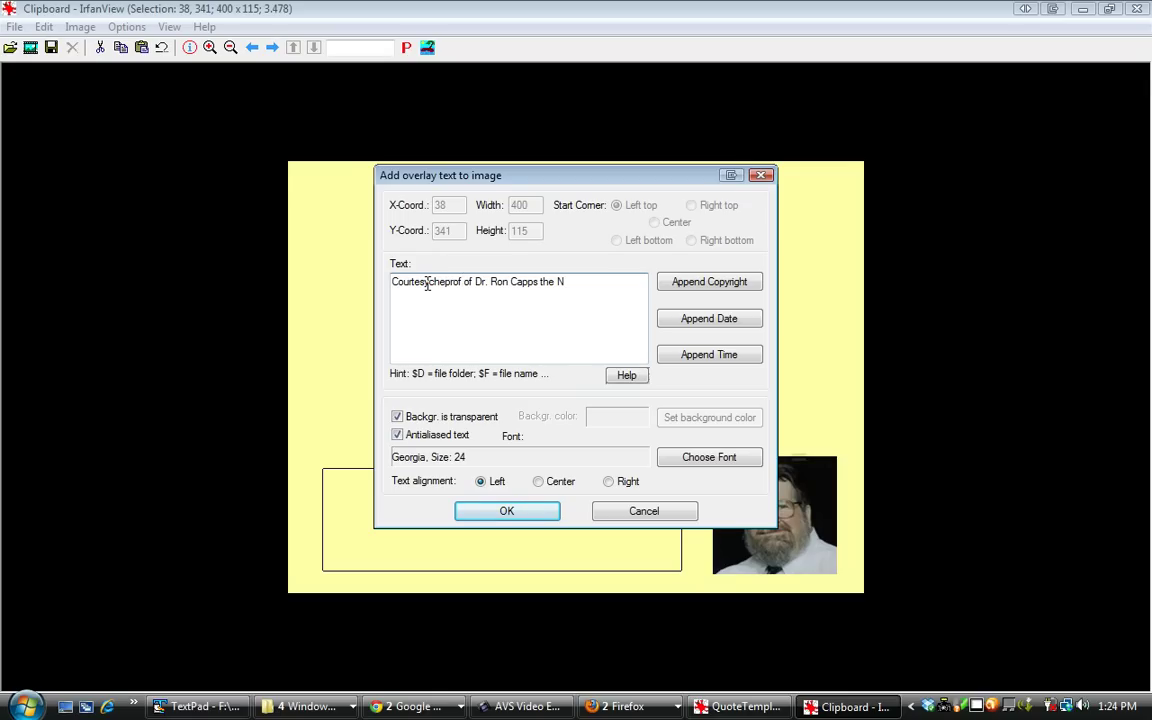
pyautogui.press('BackSpace')
pyautogui.press('BackSpace')
pyautogui.press('BackSpace')
pyautogui.press('BackSpace')
pyautogui.press('BackSpace')
pyautogui.press('BackSpace')
pyautogui.press('BackSpace')
pyautogui.press('BackSpace')
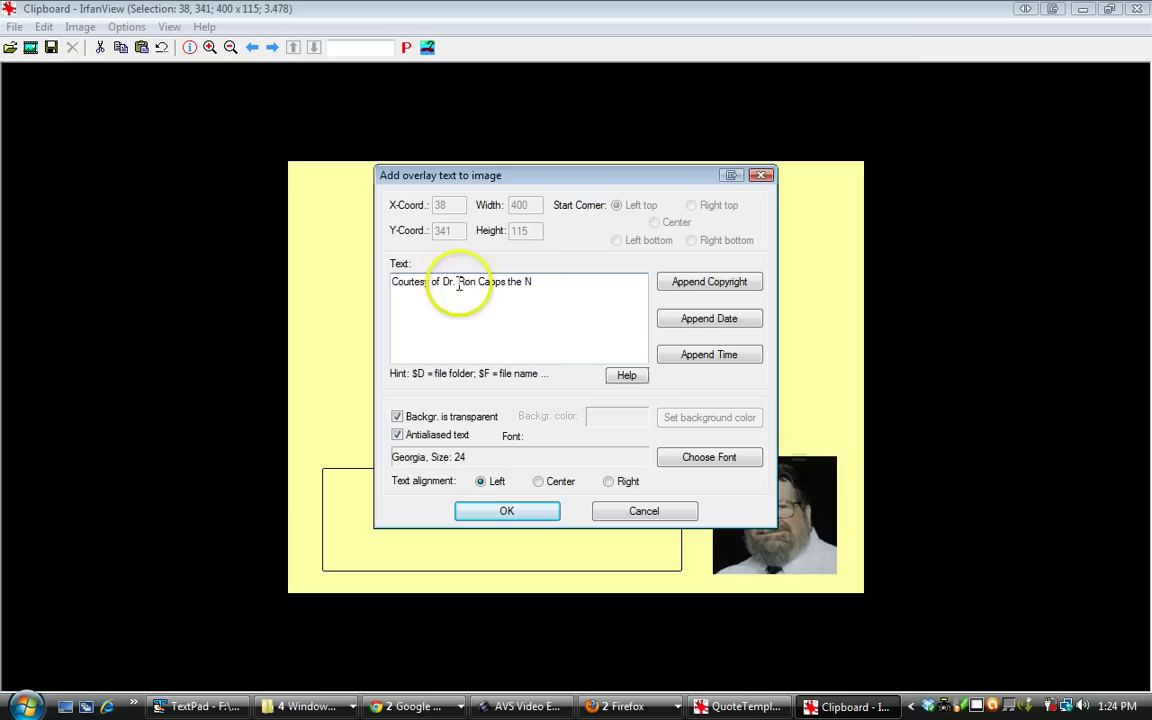
pyautogui.click(535, 282)
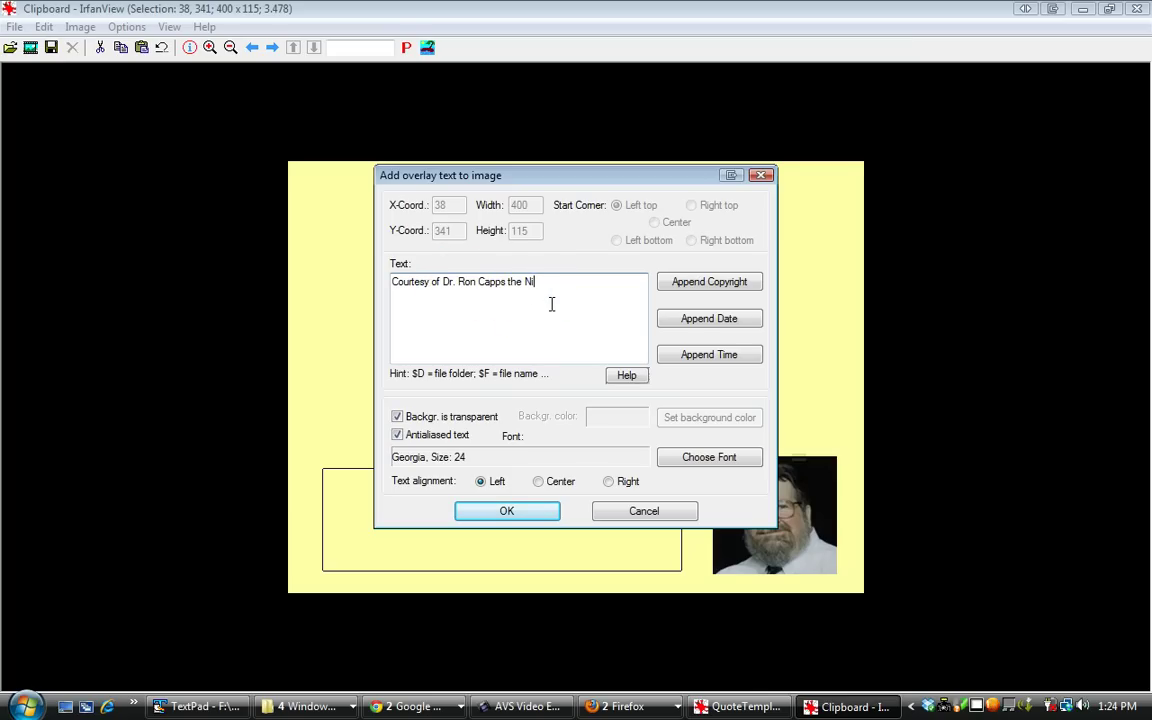
pyautogui.write('icheprof')
pyautogui.write('rof')
# Step: Set the credit text to Tahoma Bold size 14 and centre its alignment
pyautogui.click(674, 458)
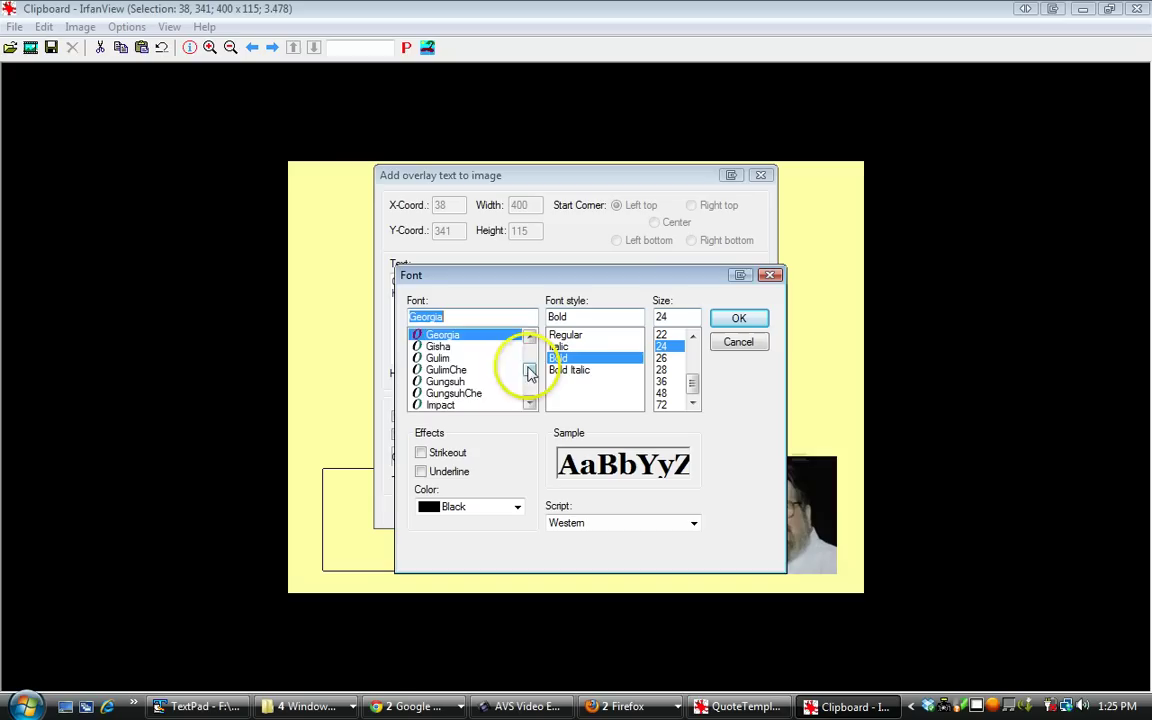
pyautogui.moveTo(530, 372)
pyautogui.mouseDown()
pyautogui.moveTo(530, 396)
pyautogui.moveTo(530, 386)
pyautogui.mouseUp()
pyautogui.click(445, 346)
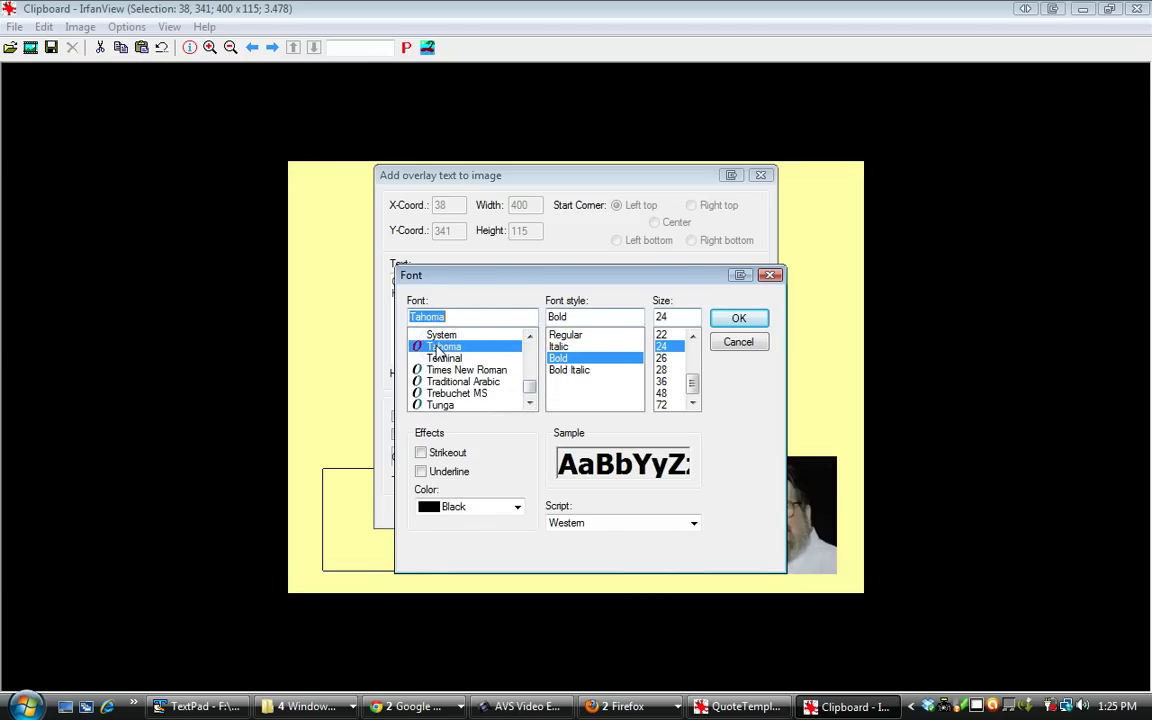
pyautogui.moveTo(693, 373); pyautogui.dragTo(693, 358)
pyautogui.click(662, 358)
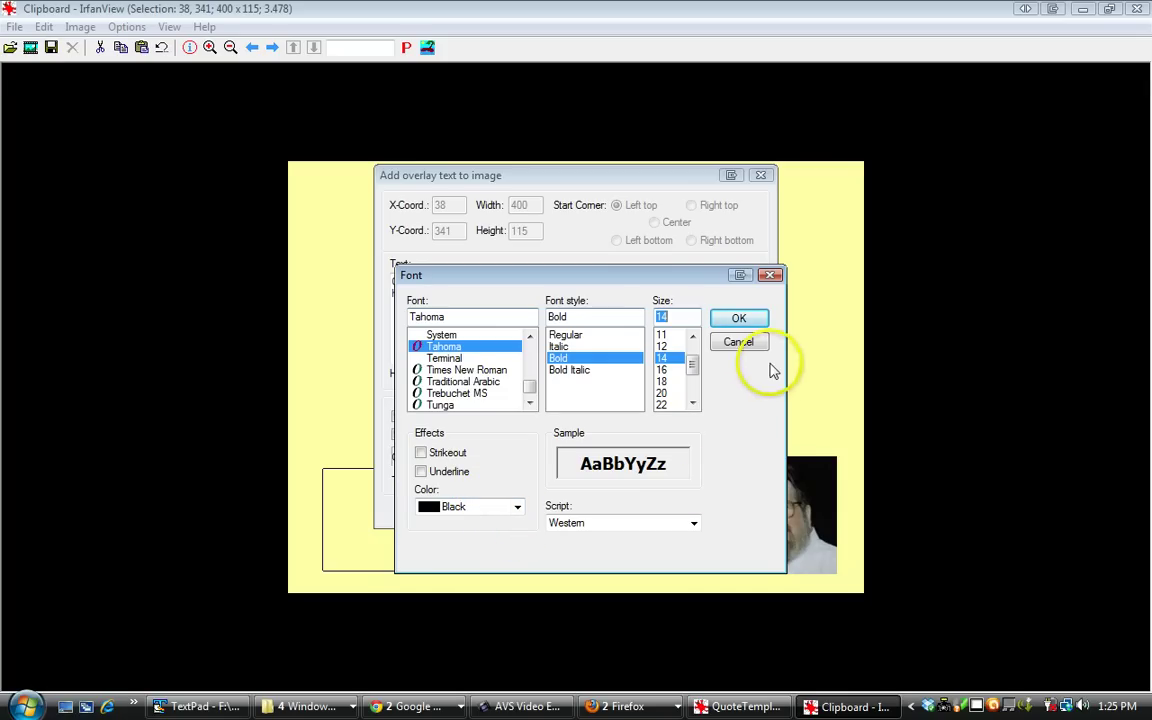
pyautogui.click(740, 318)
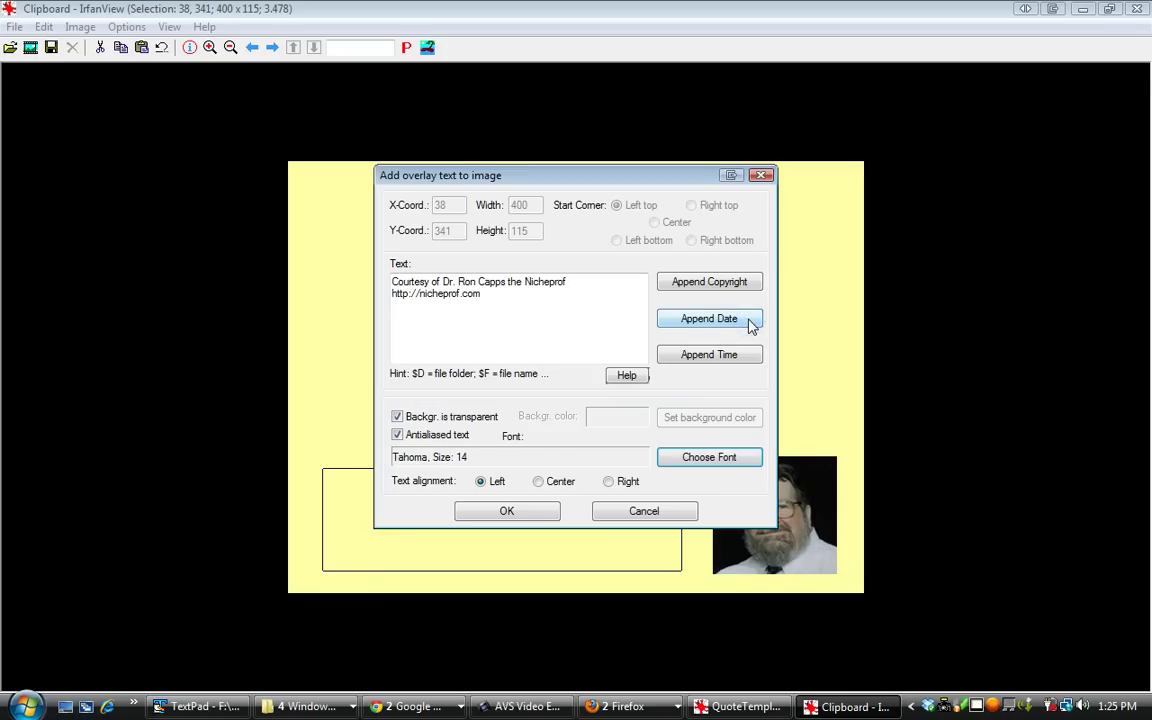
pyautogui.click(541, 483)
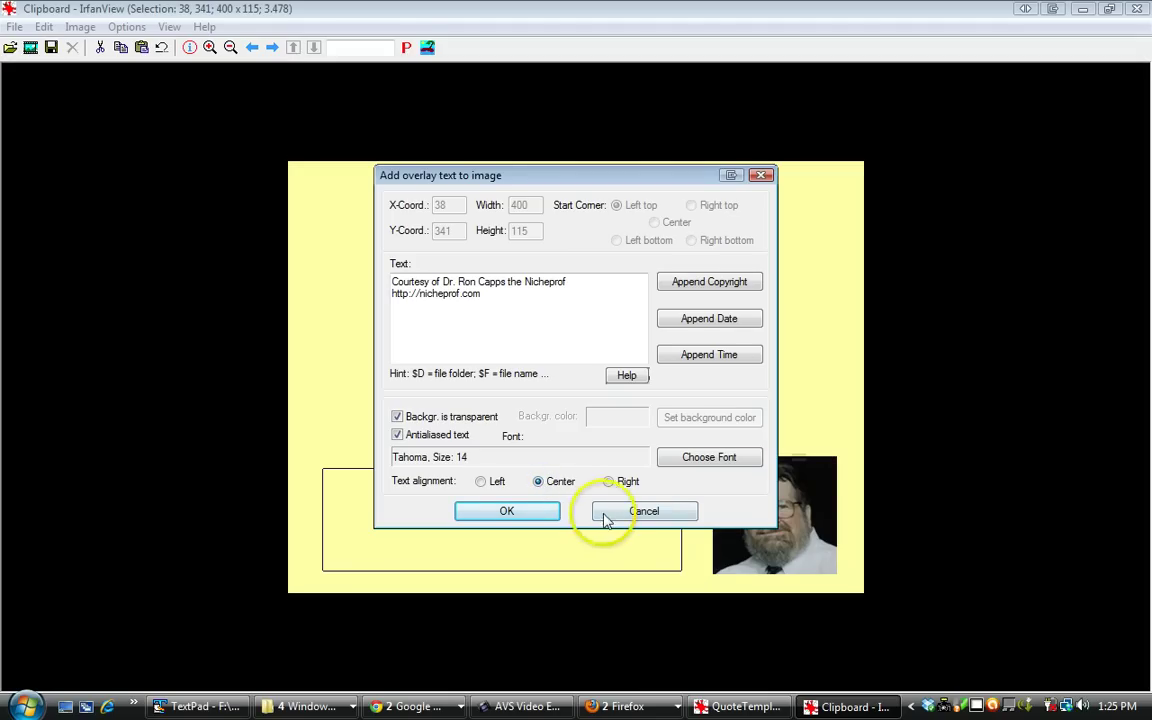
# Step: Stamp the credit, drag the text box's top edge lower, then undo the stamped text
pyautogui.click(510, 513)
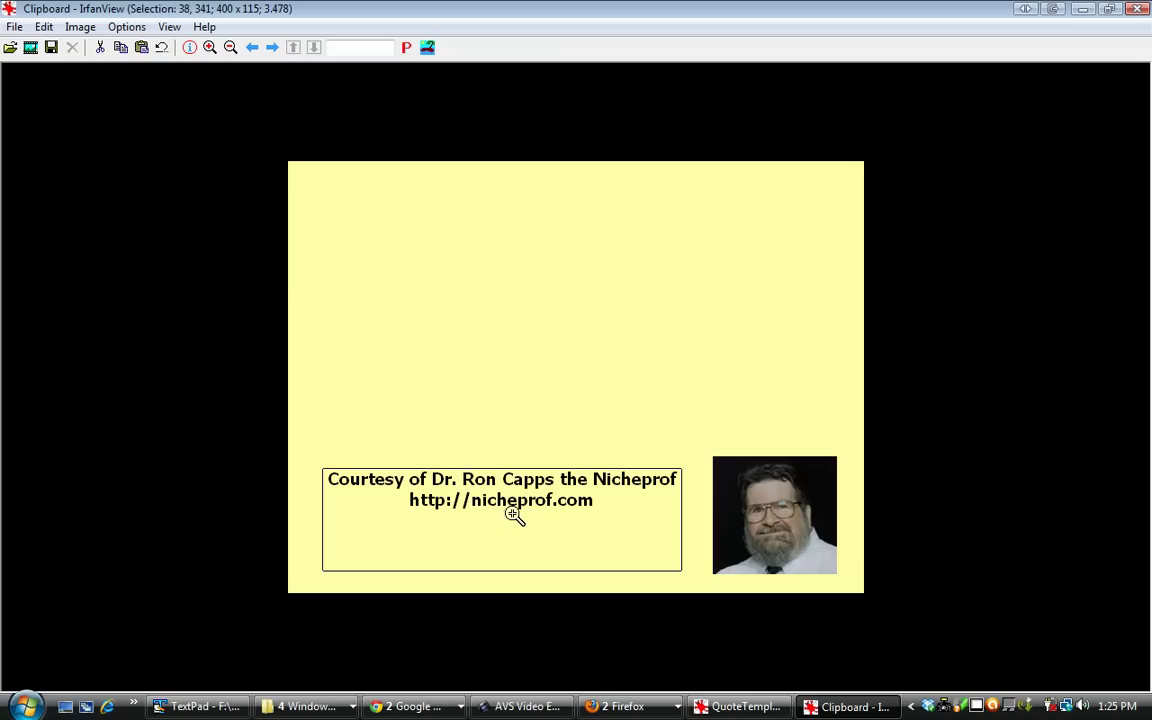
pyautogui.click(522, 458)
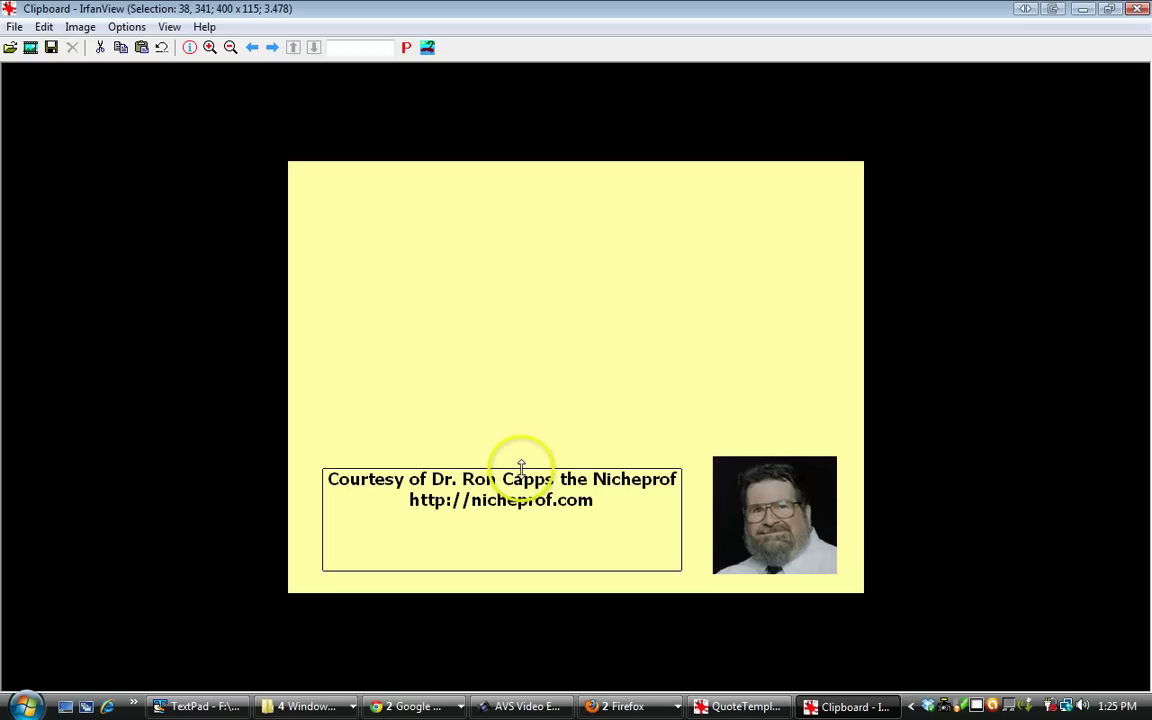
pyautogui.moveTo(521, 467); pyautogui.dragTo(525, 508)
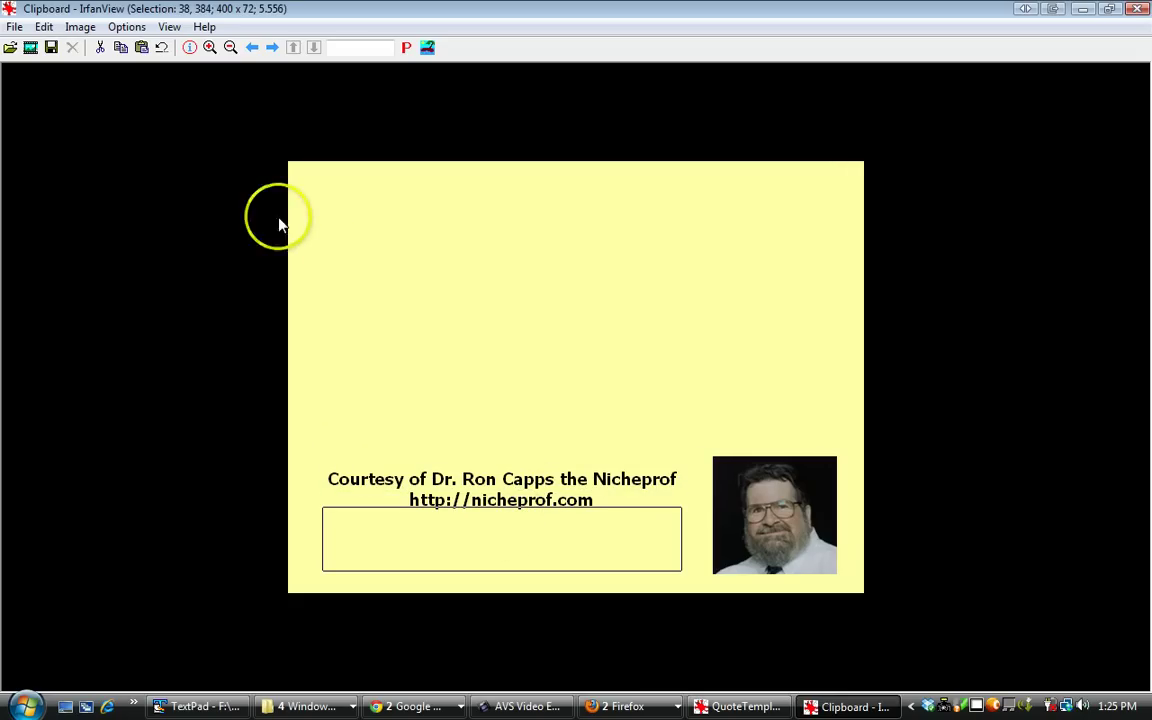
pyautogui.click(44, 26)
pyautogui.click(76, 50)
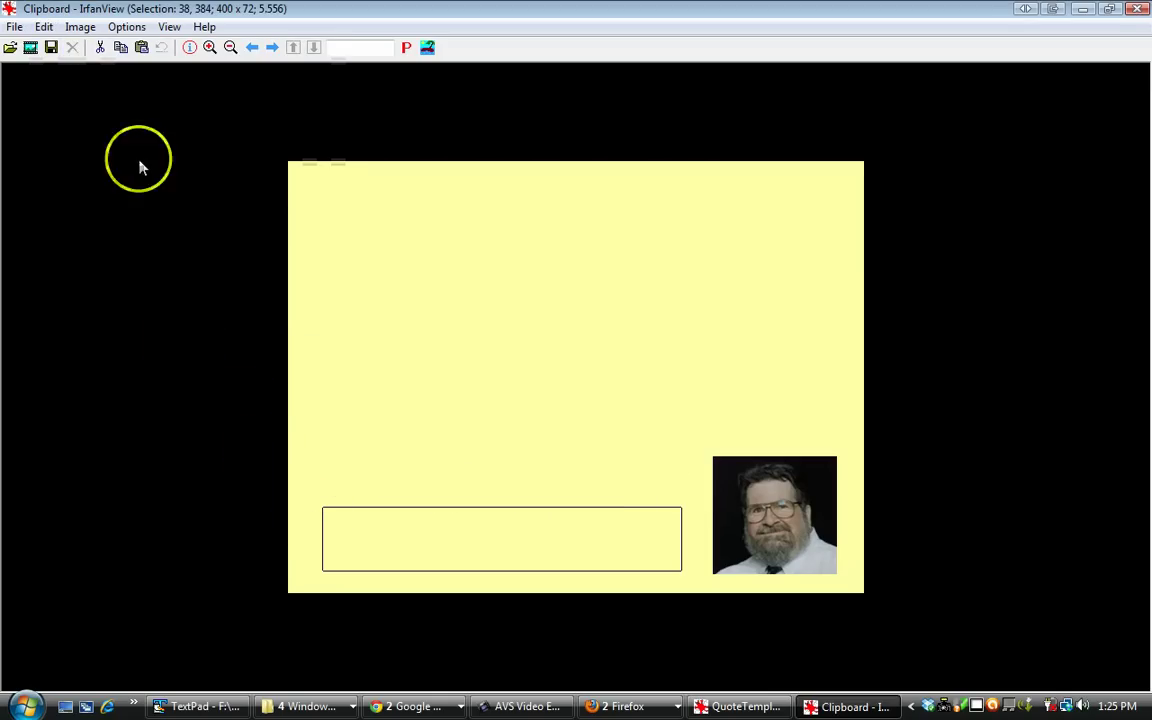
pyautogui.click(45, 27)
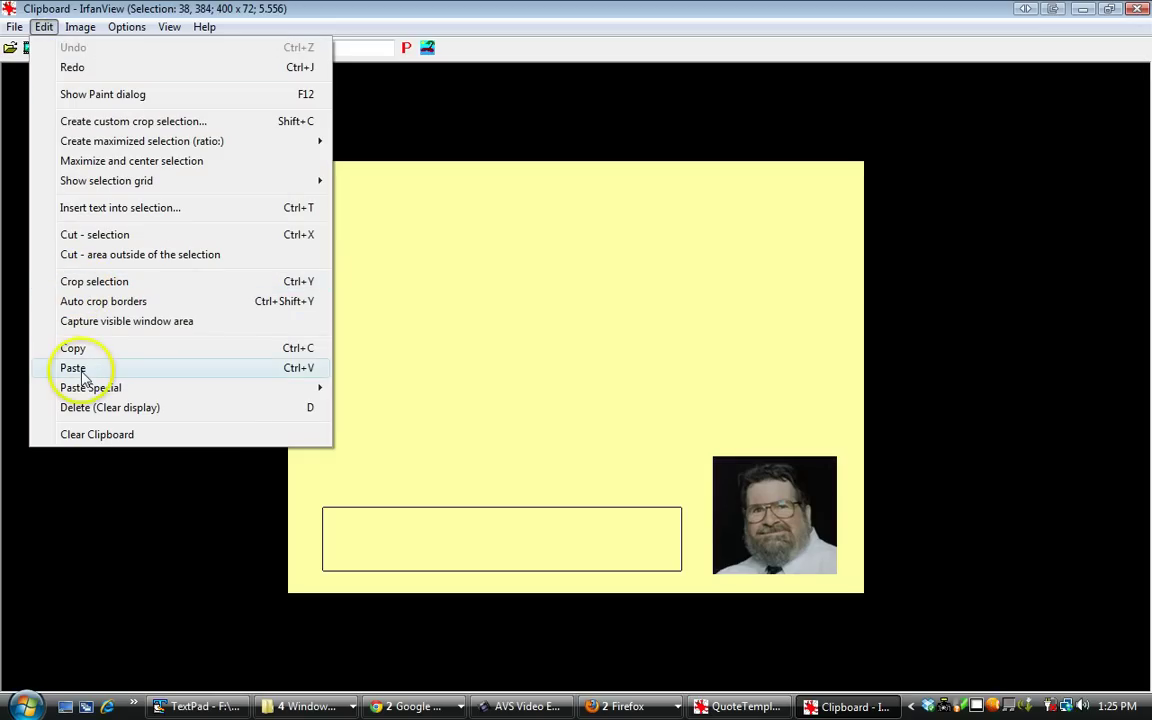
# Step: Insert the centred credit into the lower-left box and clear the selection marks
pyautogui.click(140, 208)
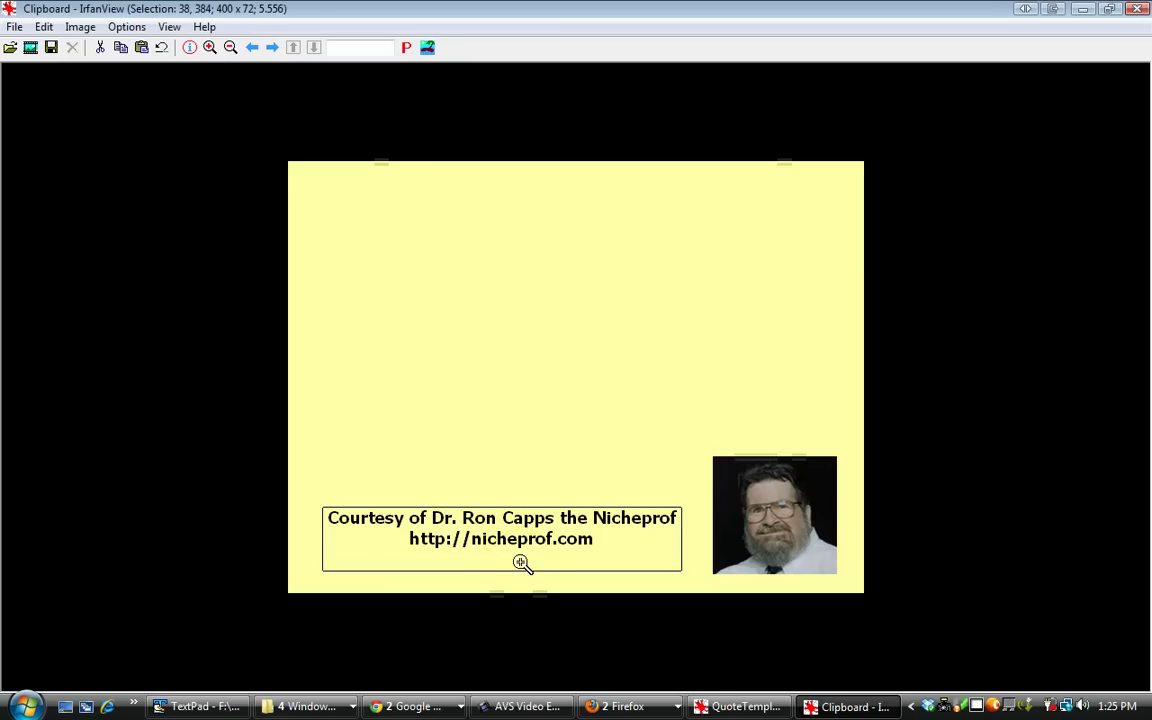
pyautogui.click(308, 563)
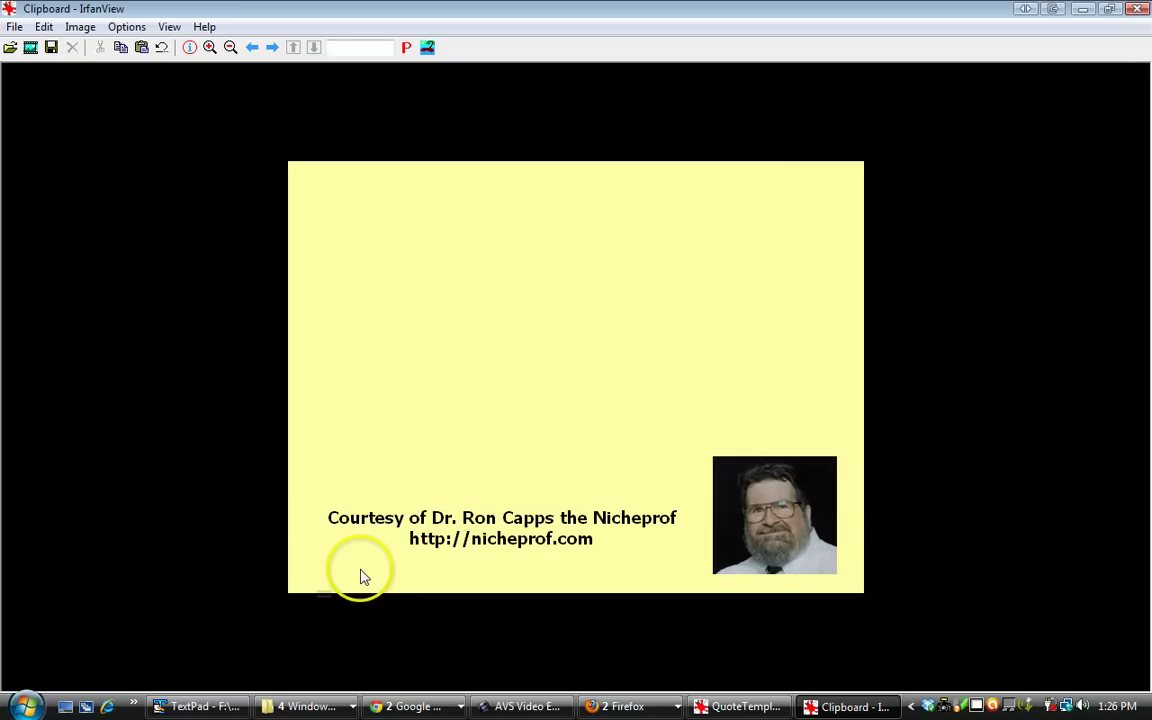
pyautogui.click(326, 195)
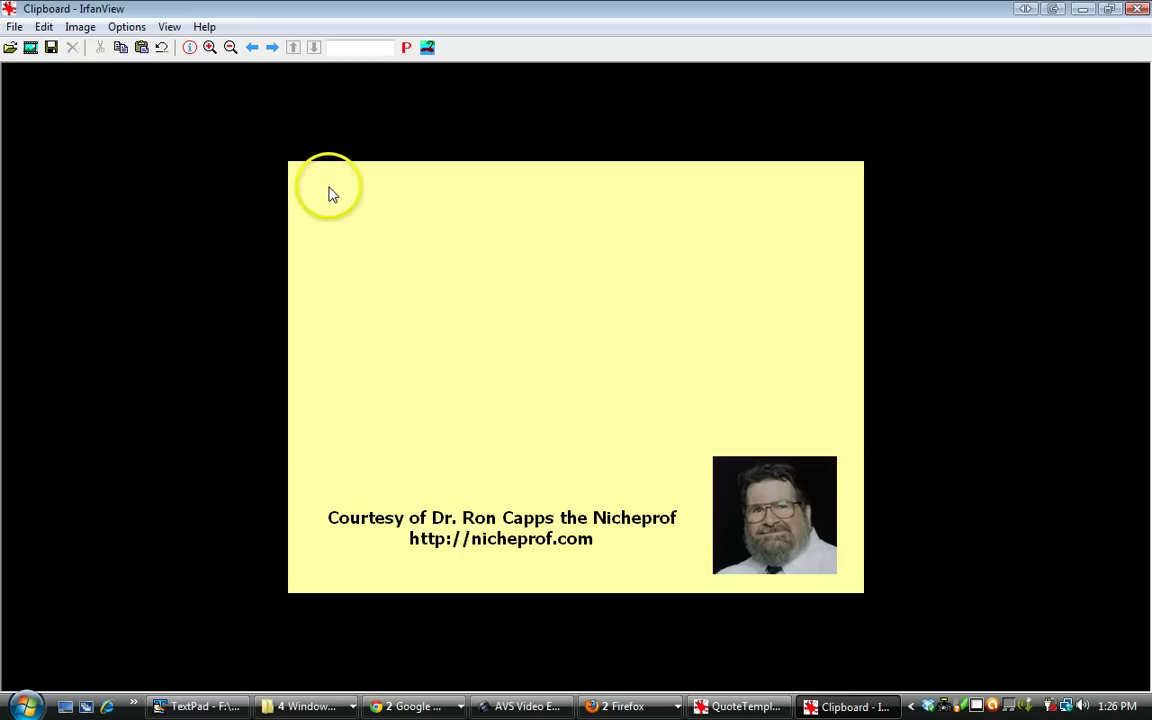
pyautogui.click(330, 195)
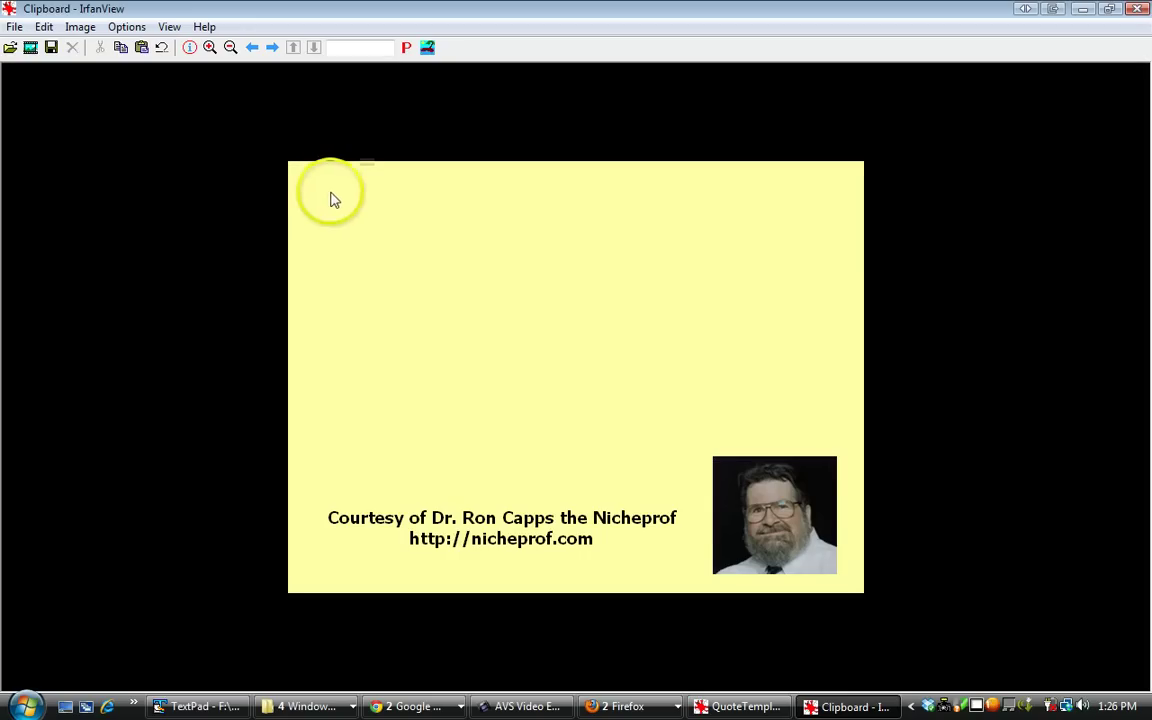
# Step: Save the finished card as QuoteTemplateWithPhoto.jpg inside the QuoteImages folder
pyautogui.click(15, 27)
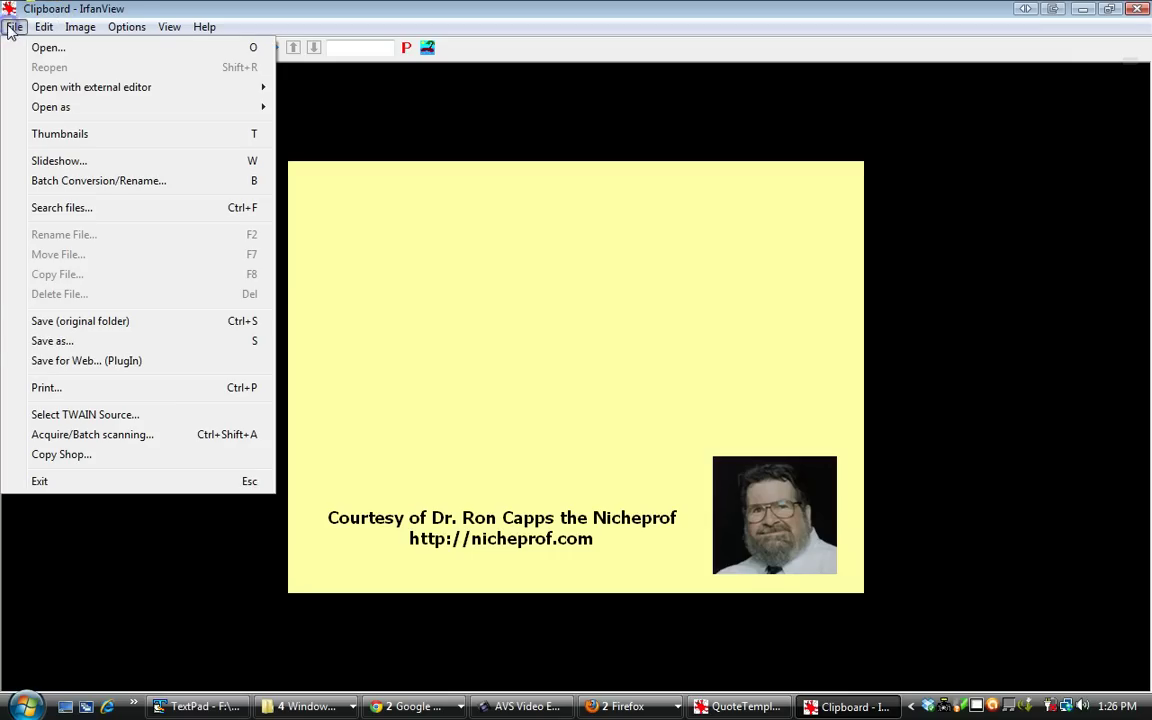
pyautogui.click(72, 340)
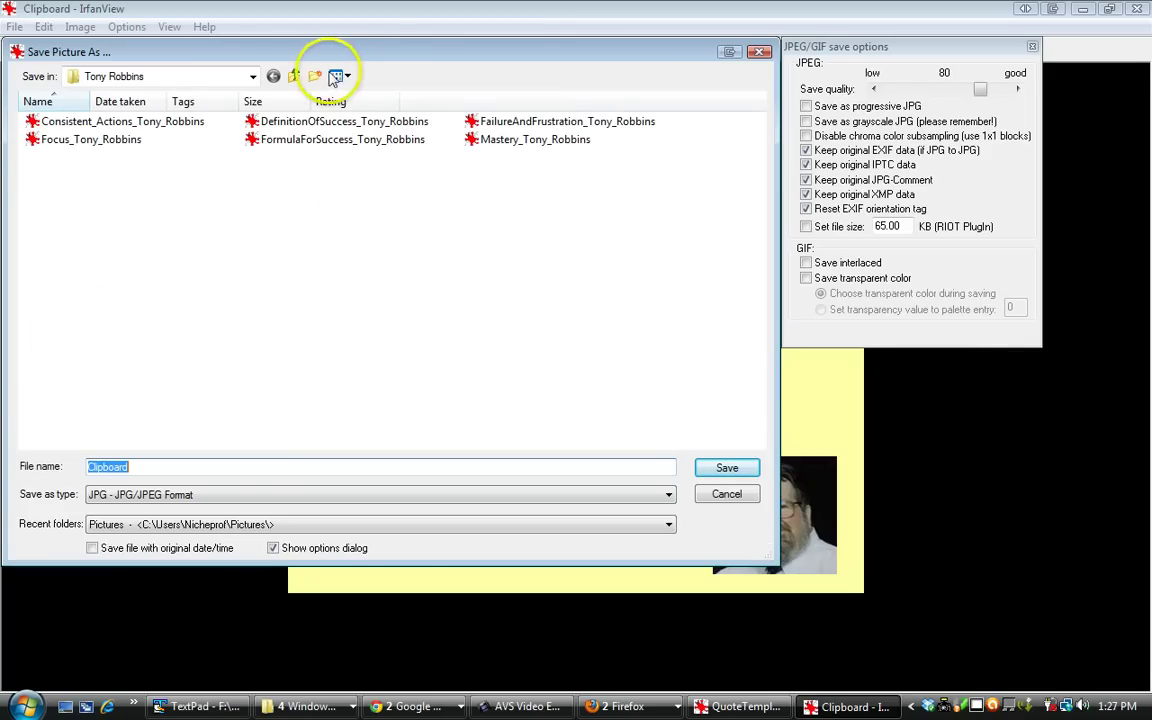
pyautogui.click(293, 76)
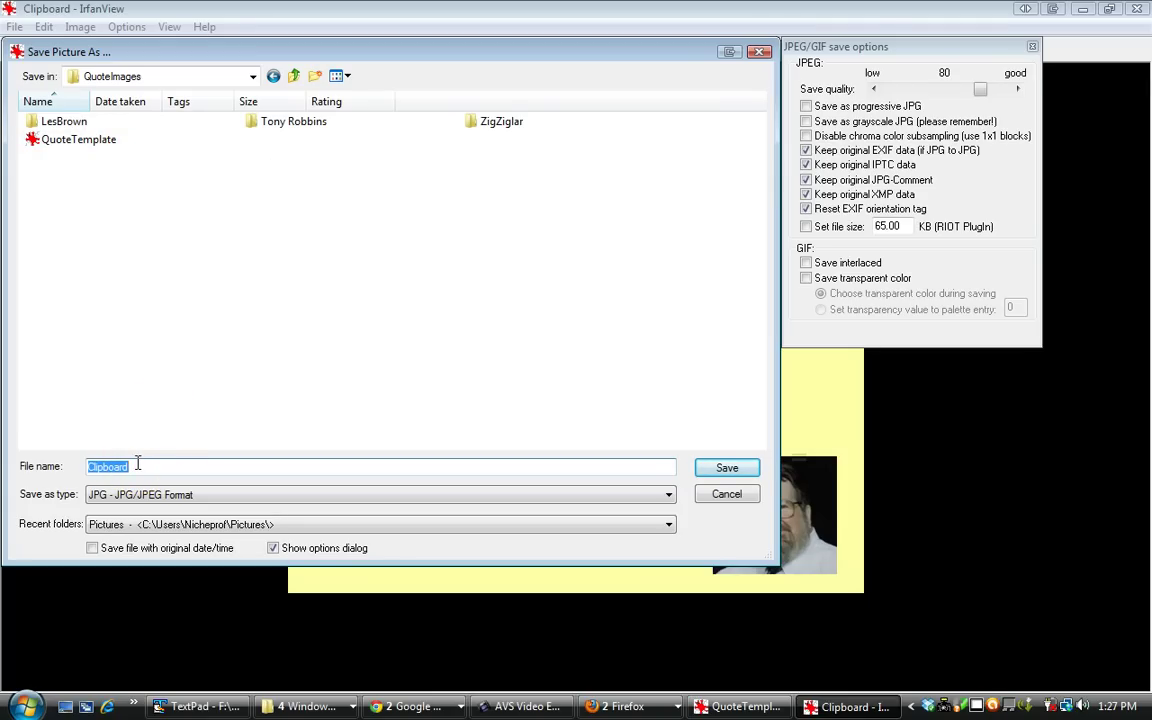
pyautogui.click(118, 141)
pyautogui.click(178, 465)
pyautogui.click(167, 467)
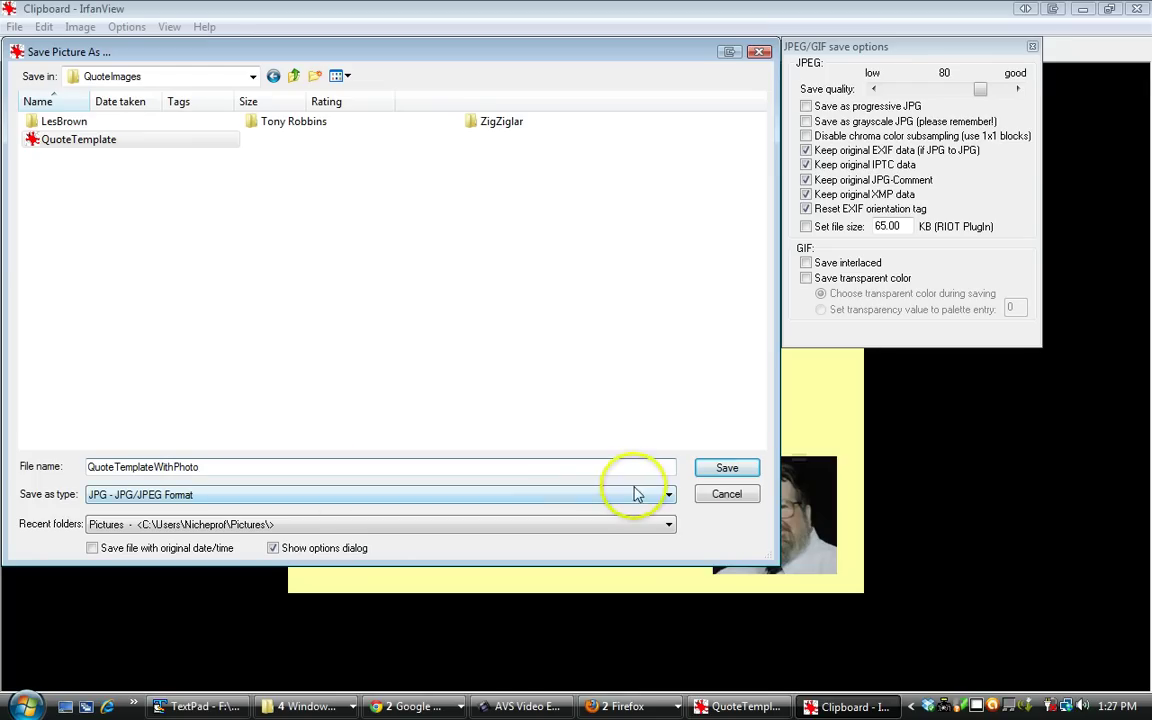
pyautogui.click(740, 470)
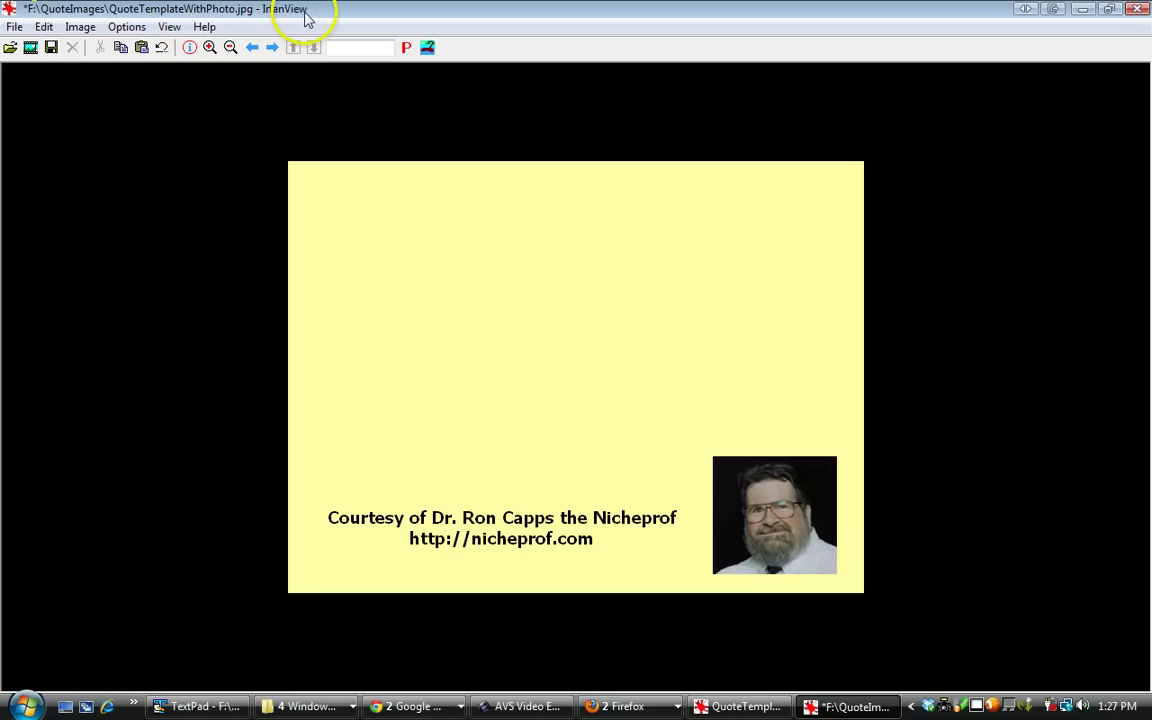
# Step: Select the card's upper area from its top-left corner to just above the headshot
pyautogui.click(316, 188)
pyautogui.moveTo(316, 188); pyautogui.dragTo(837, 448)
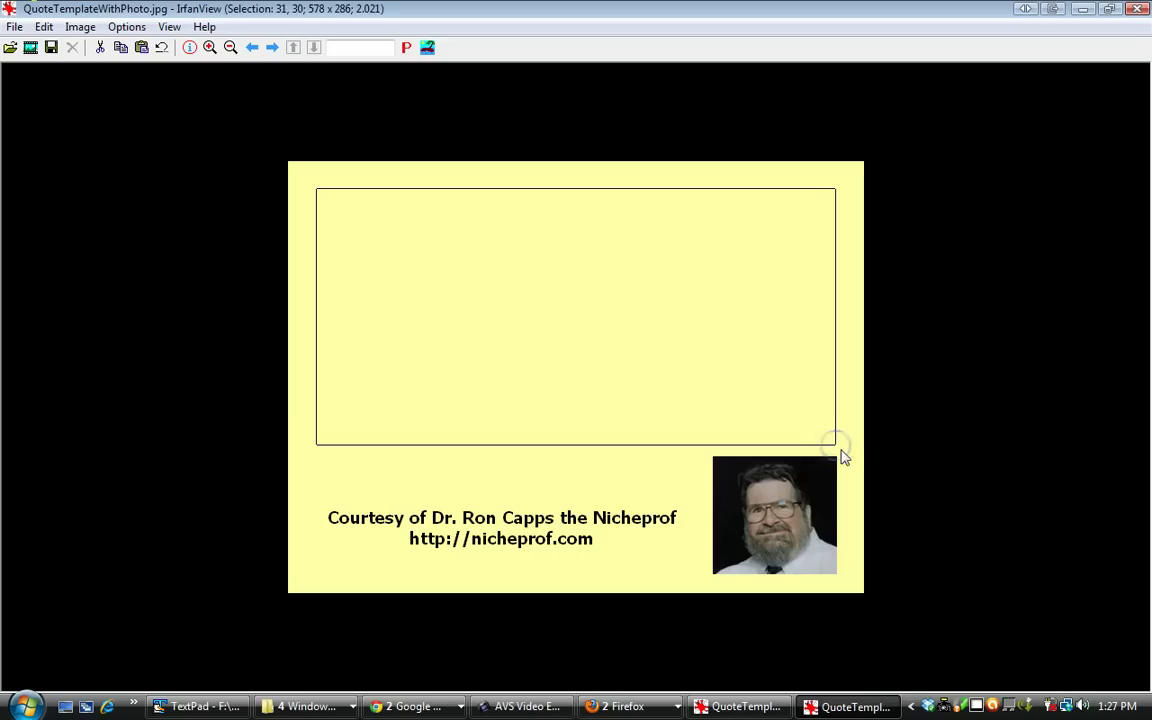
# Step: Bring up ZigZiglar.txt in TextPad and scroll to the bathing-motivation quote
pyautogui.click(205, 710)
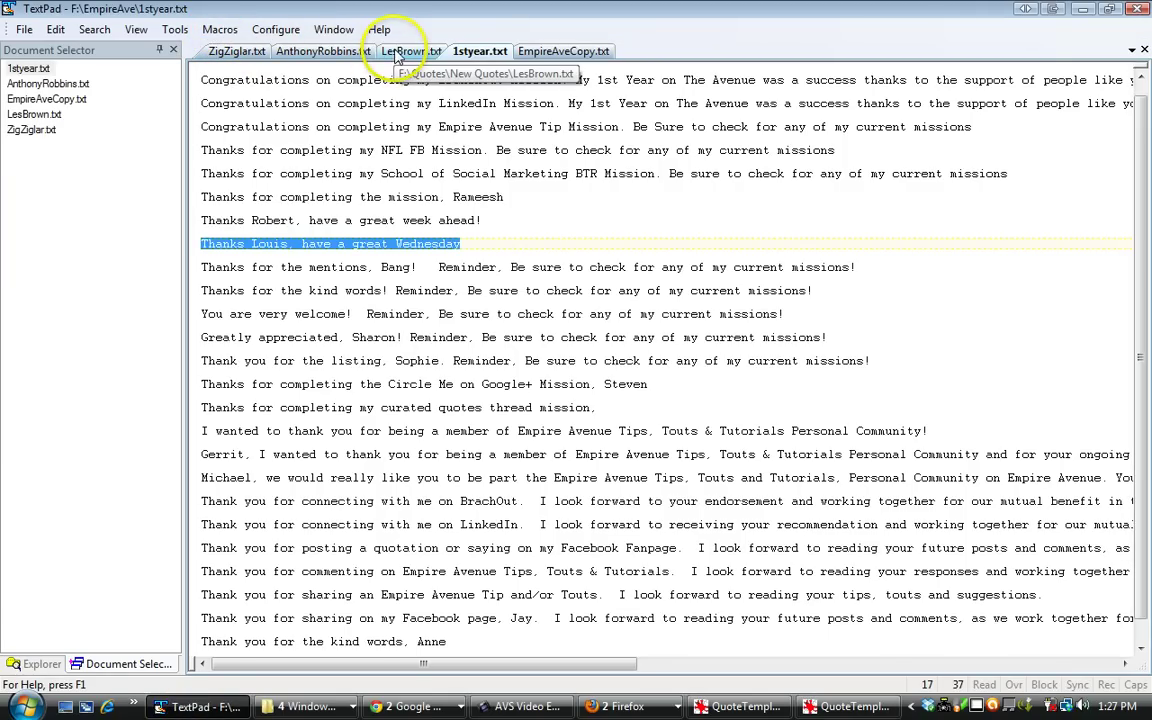
pyautogui.click(232, 51)
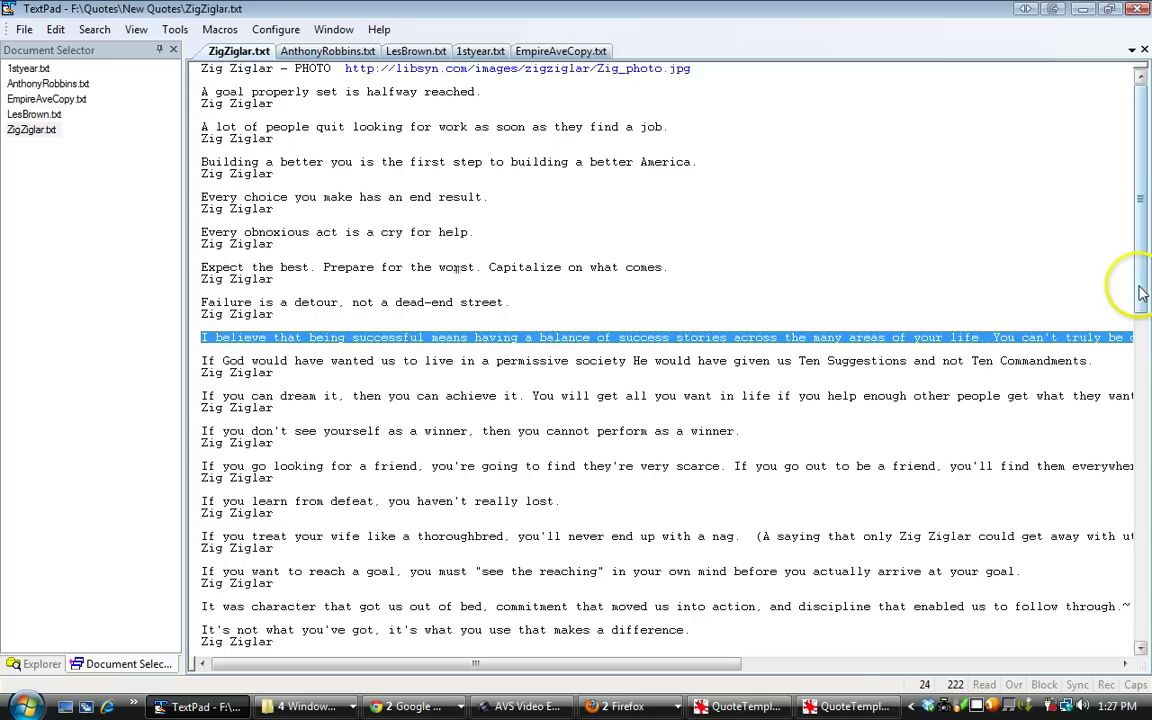
pyautogui.scroll(-1, 1141, 293)
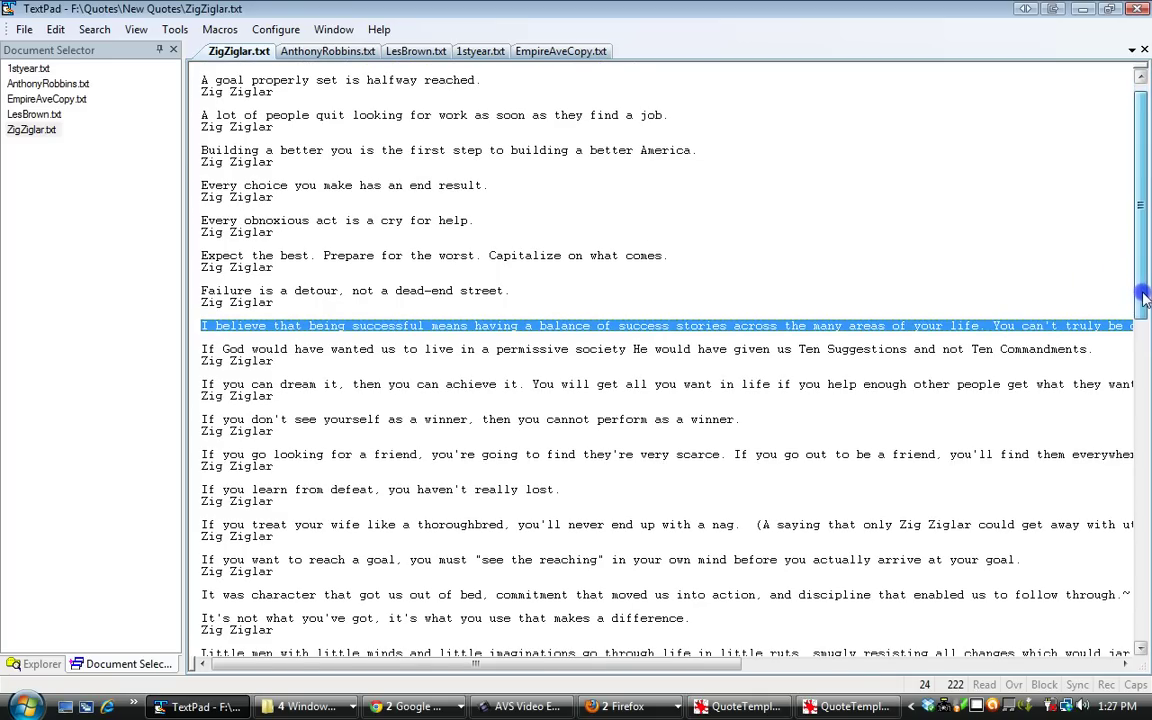
pyautogui.scroll(-1, 1143, 295)
pyautogui.scroll(-1, 1143, 303)
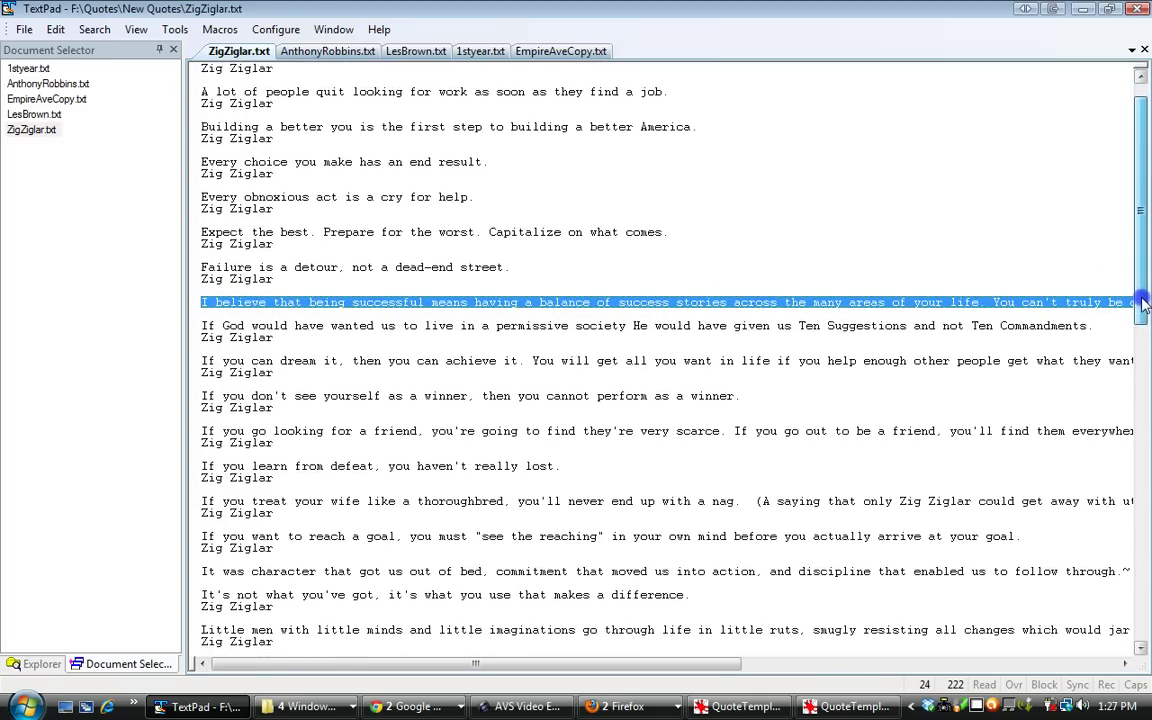
pyautogui.moveTo(1143, 308); pyautogui.dragTo(1148, 448)
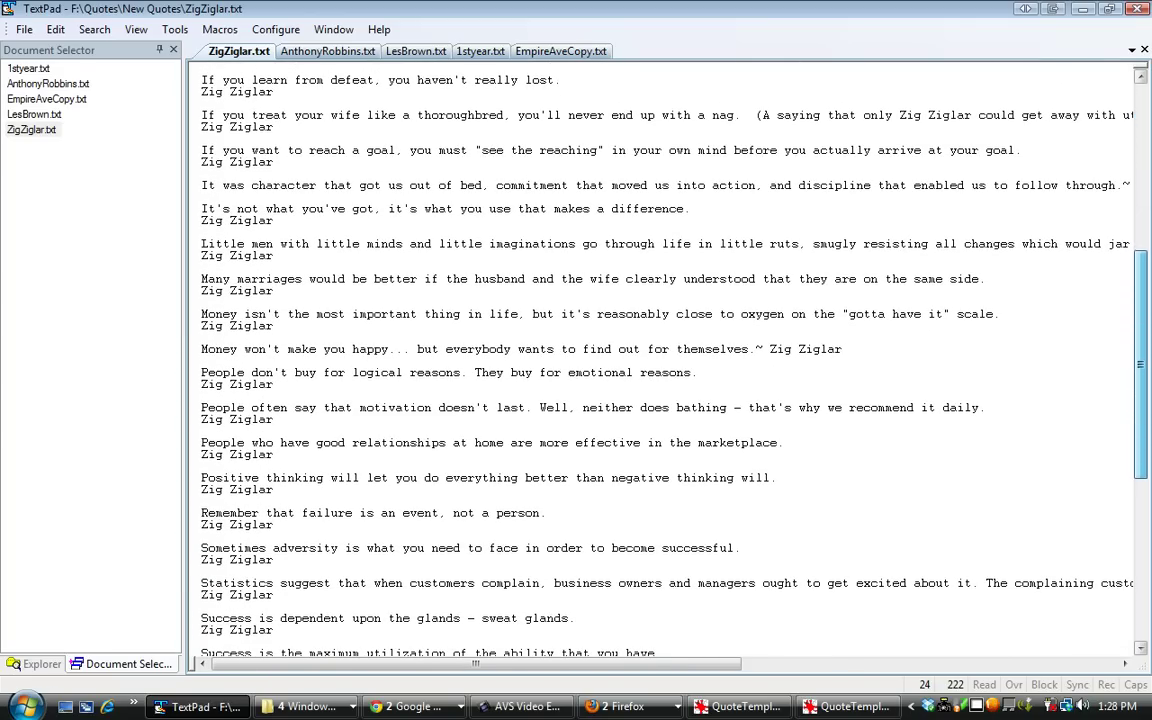
pyautogui.moveTo(1148, 448); pyautogui.dragTo(1148, 448)
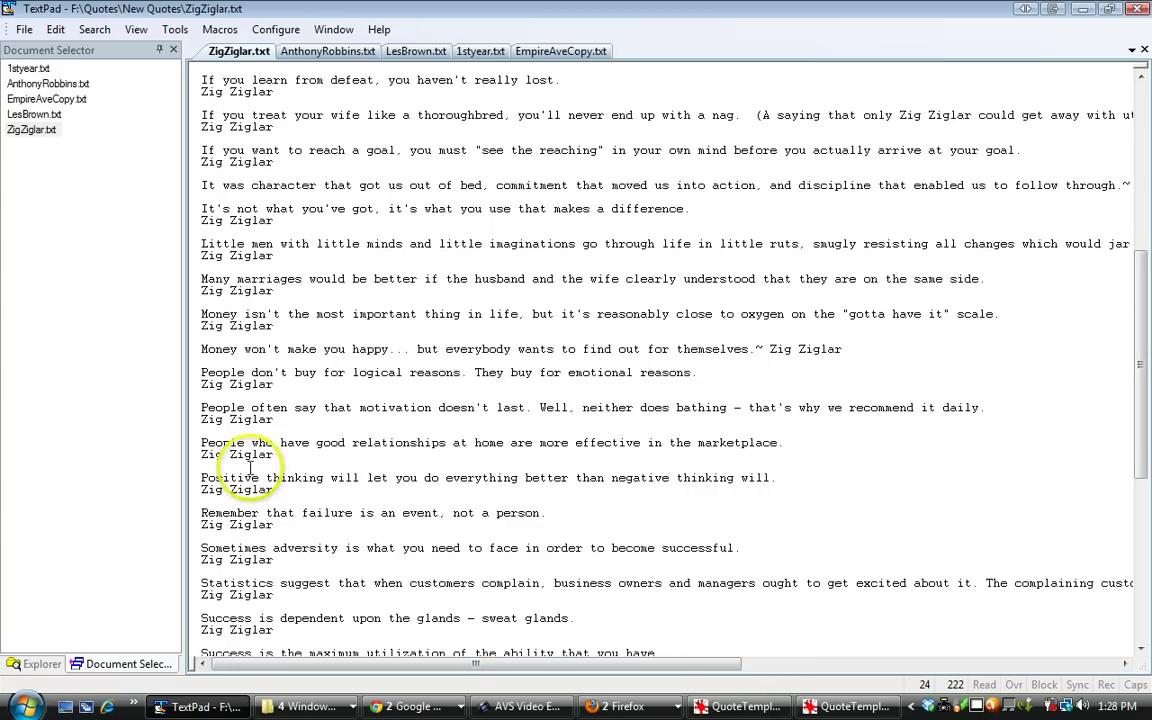
# Step: Join the Zig Ziglar attribution onto the quote line with a ~ and select it
pyautogui.click(203, 419)
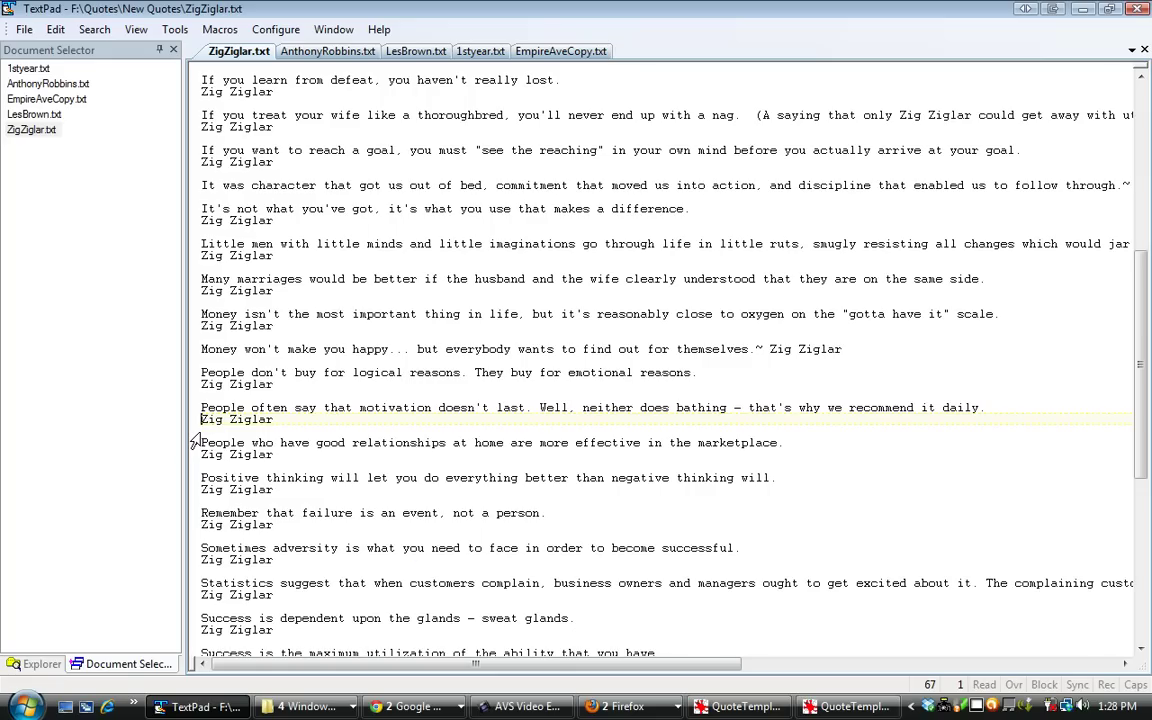
pyautogui.press('BackSpace')
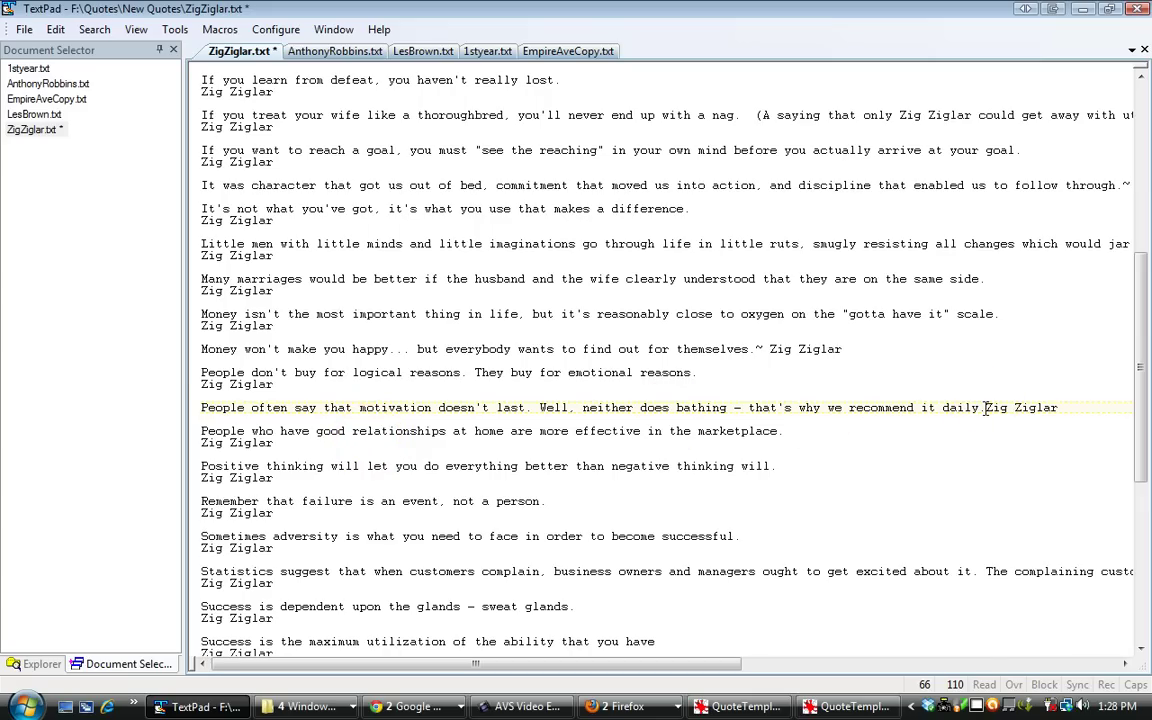
pyautogui.write('~')
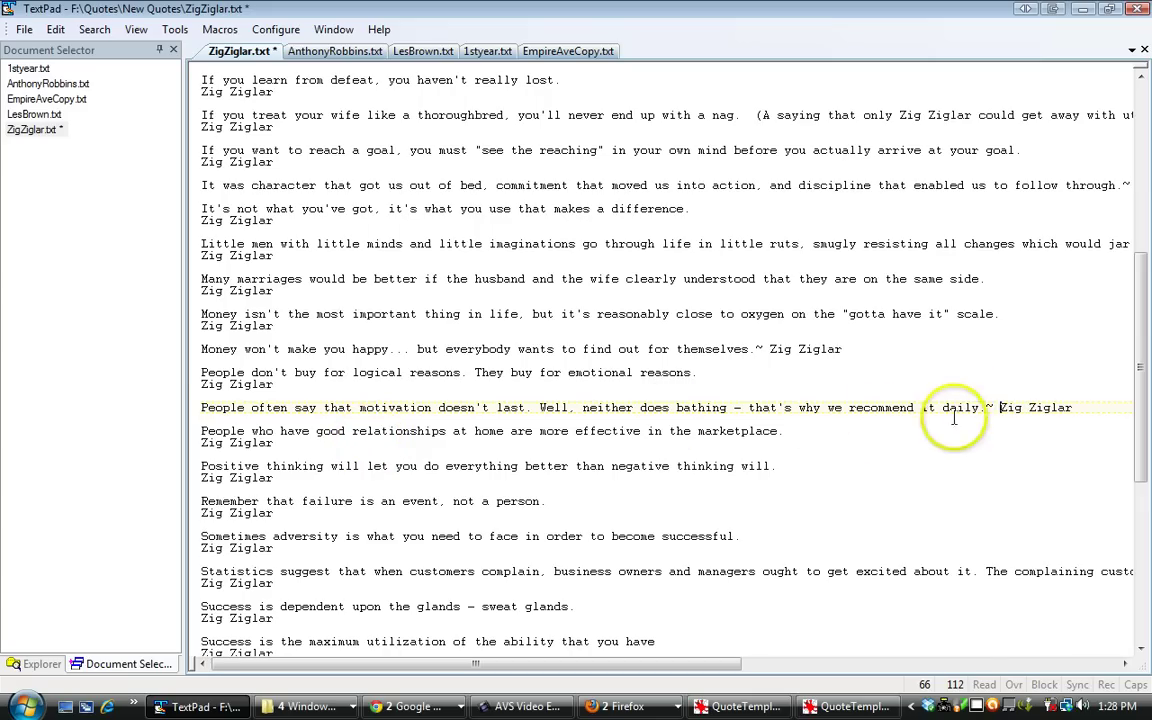
pyautogui.click(188, 410)
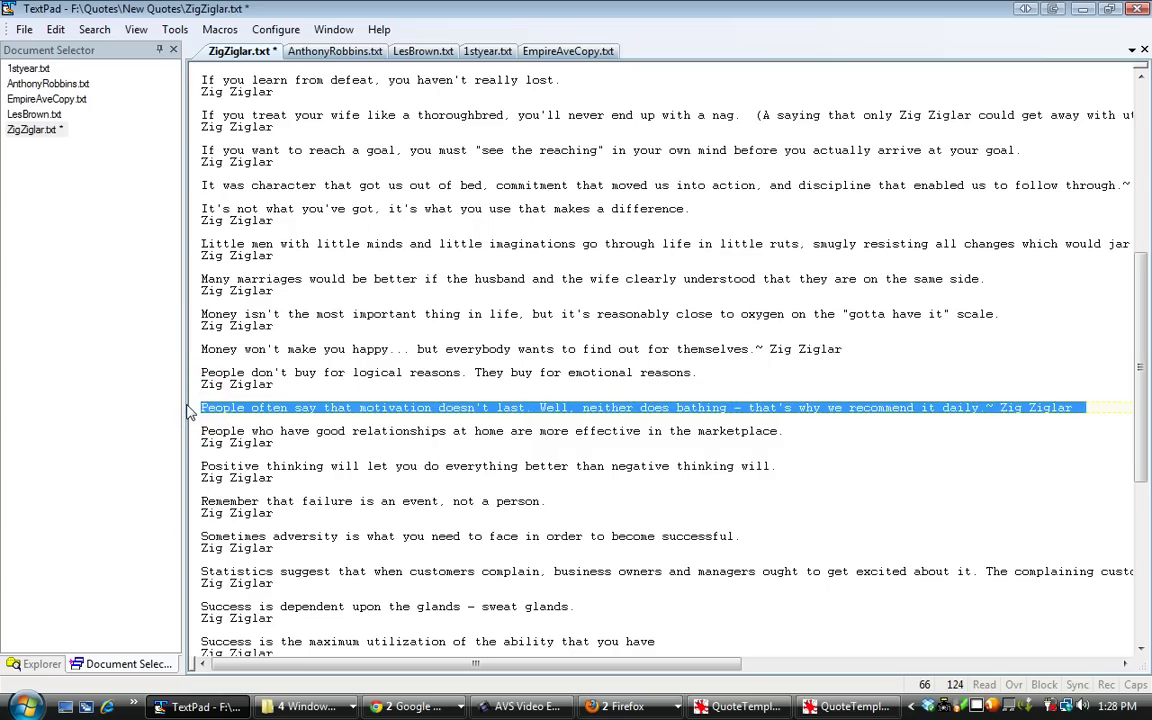
# Step: Open the overlay text dialog and replace the courtesy credit with the pasted Zig Ziglar quote
pyautogui.click(1080, 14)
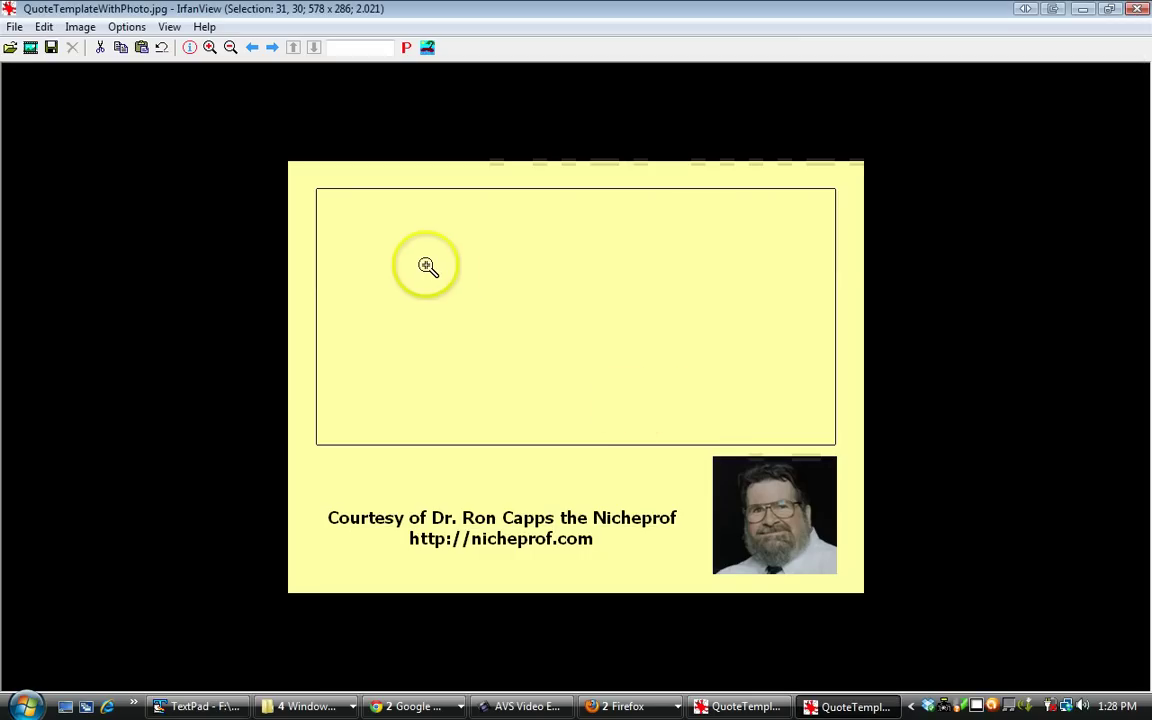
pyautogui.click(45, 27)
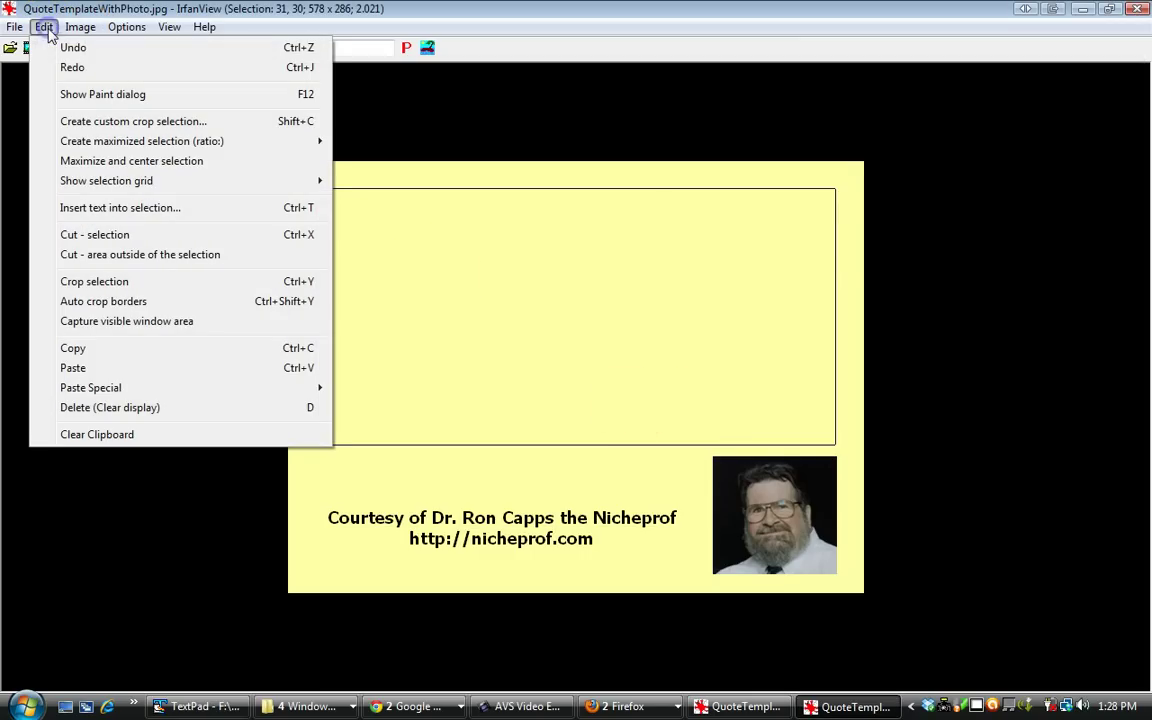
pyautogui.click(116, 207)
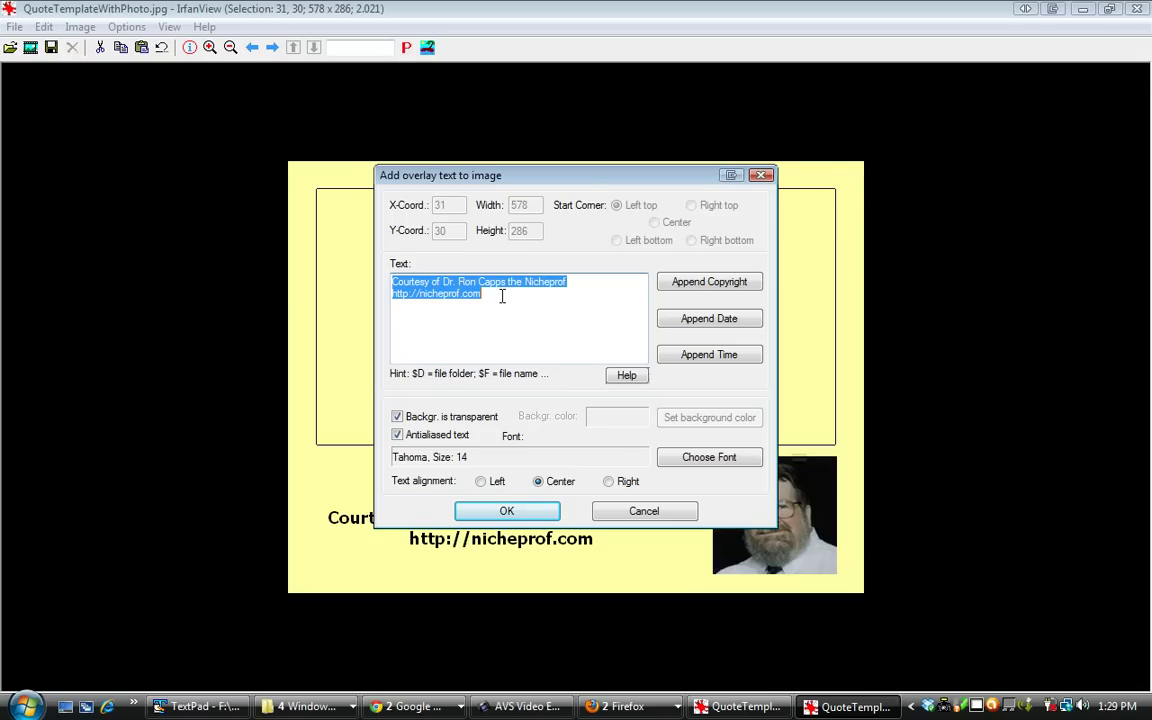
pyautogui.press('Delete')
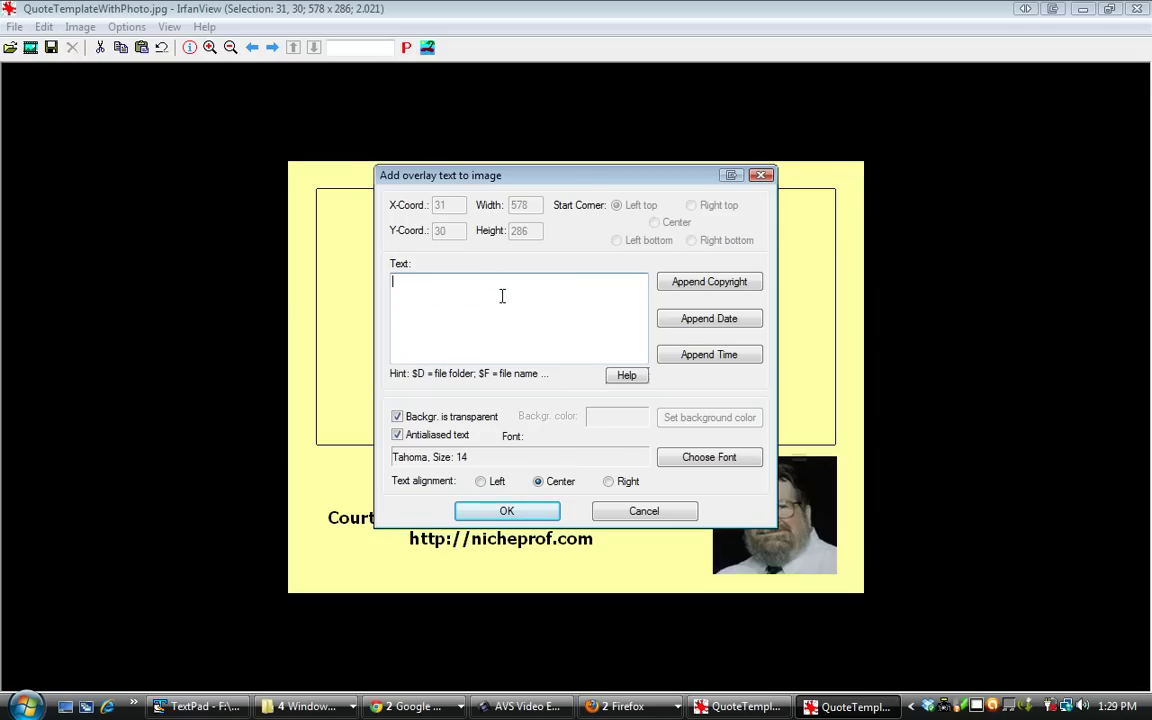
pyautogui.hotkey('ctrl', 'v')
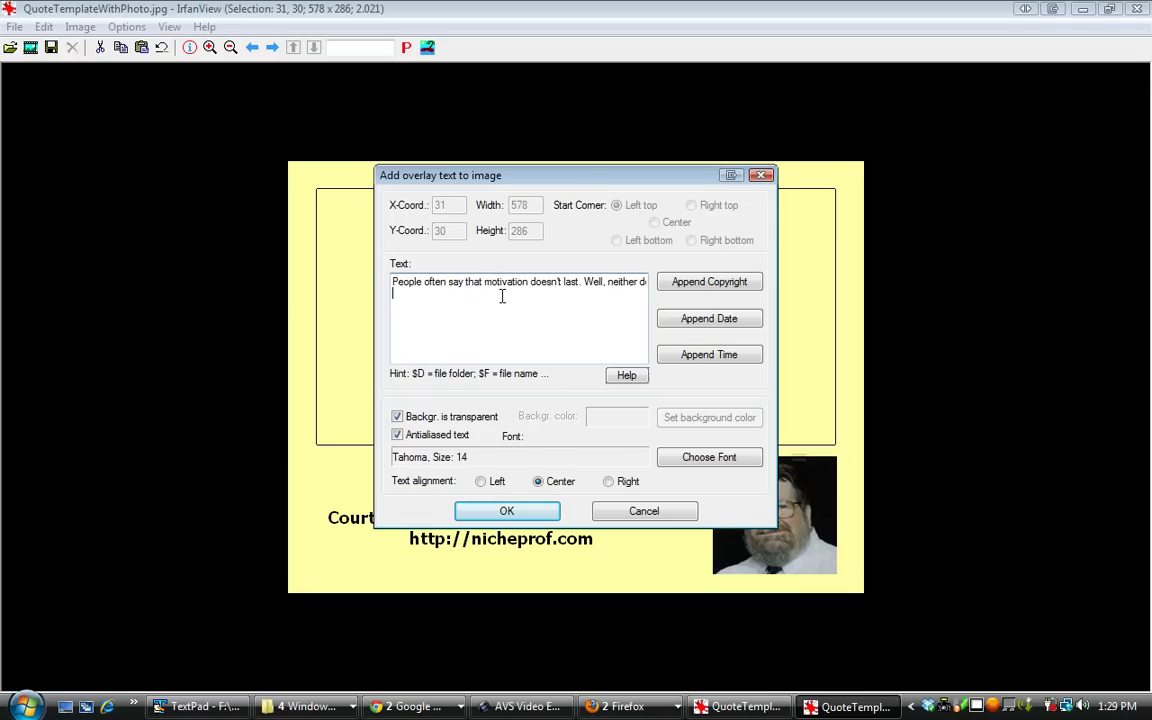
pyautogui.press('BackSpace')
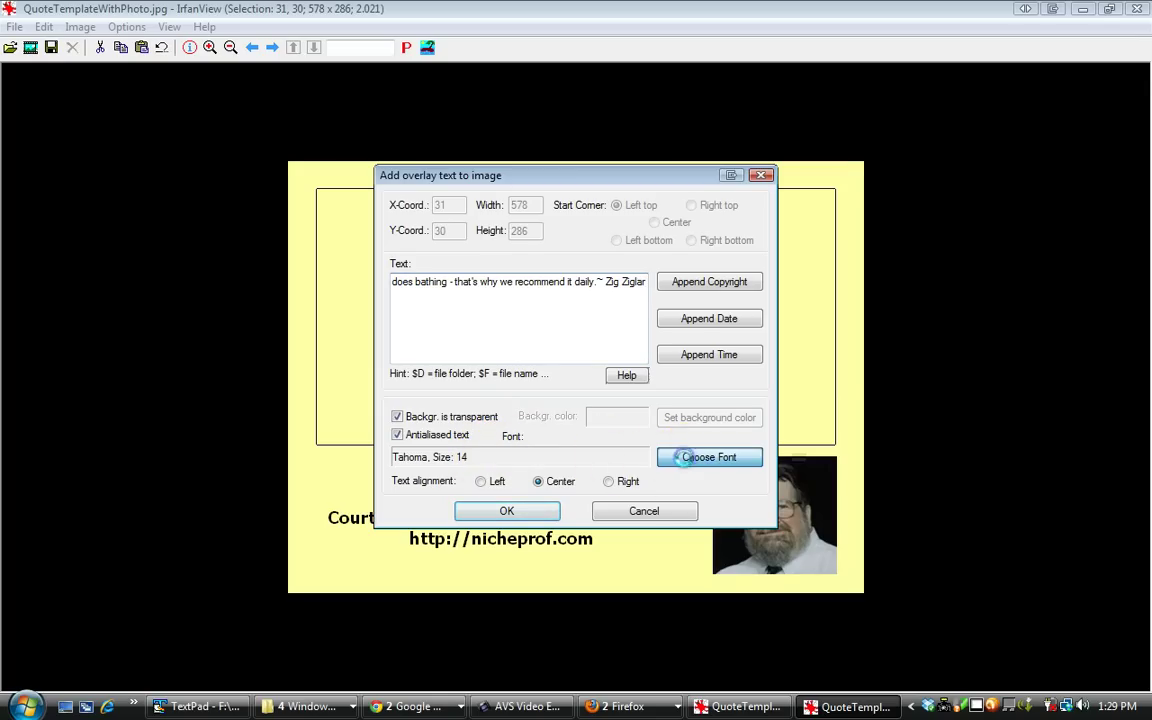
# Step: Choose Georgia, Bold, size 22 in the Font dialog for the quote overlay
pyautogui.click(680, 457)
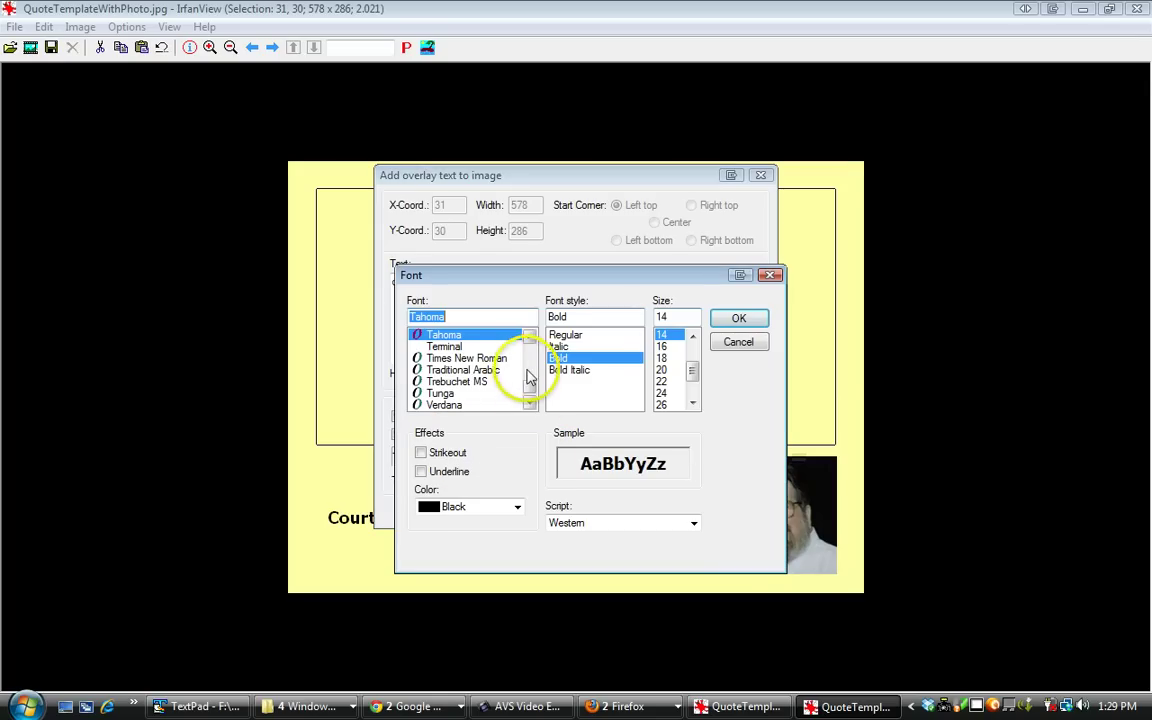
pyautogui.click(530, 368)
pyautogui.click(531, 369)
pyautogui.click(532, 371)
pyautogui.click(533, 374)
pyautogui.click(533, 374)
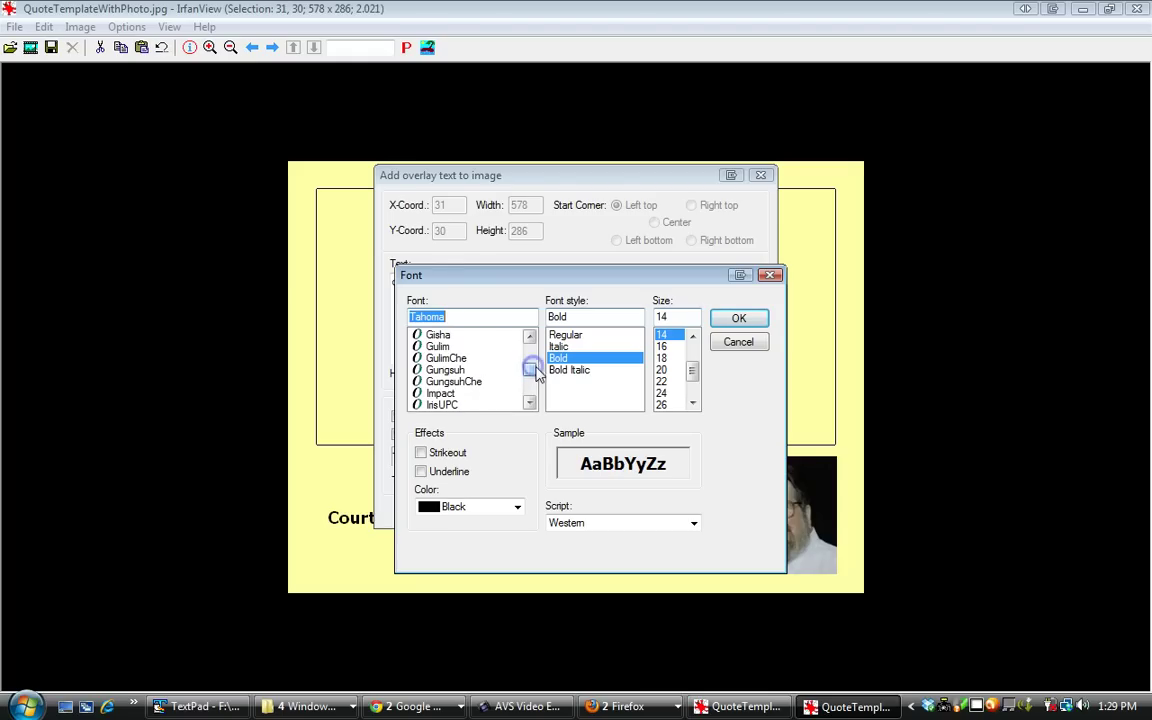
pyautogui.scroll(2, 530, 355)
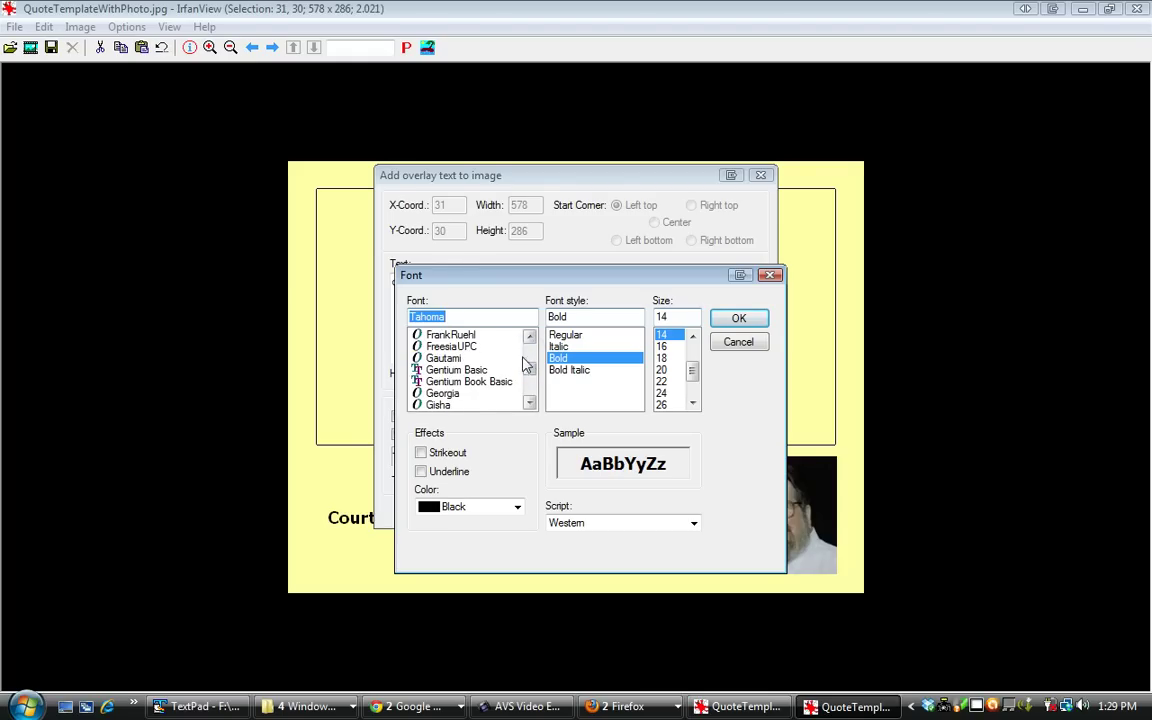
pyautogui.click(438, 394)
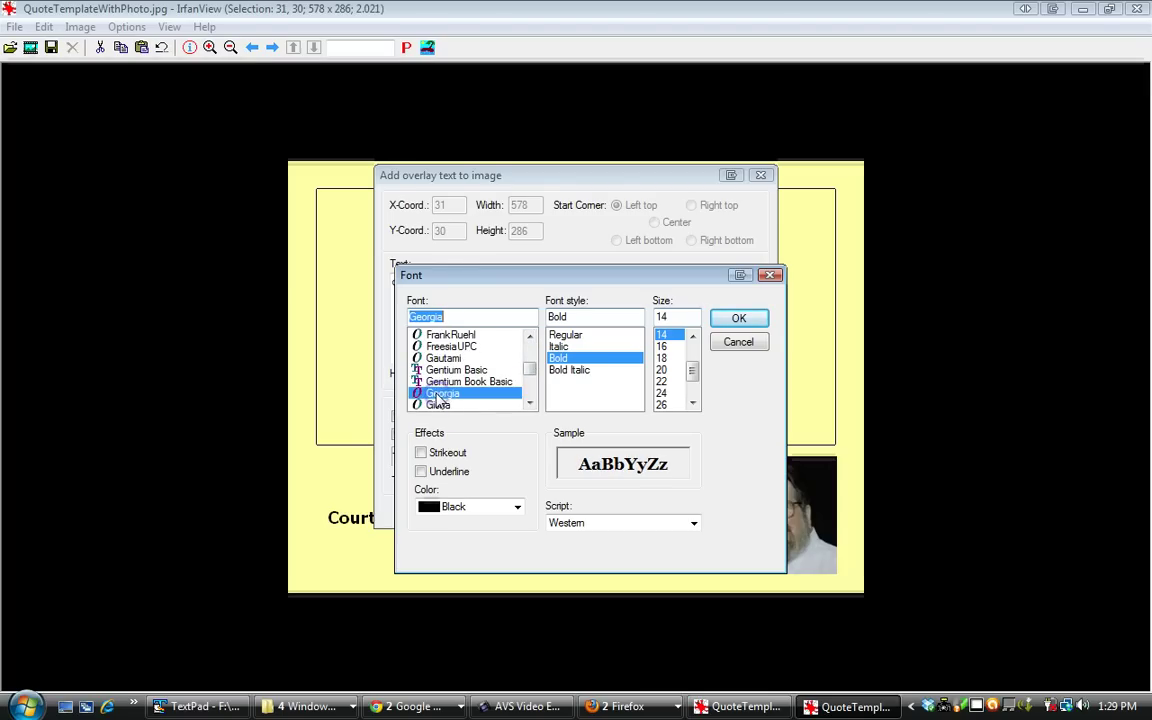
pyautogui.click(661, 382)
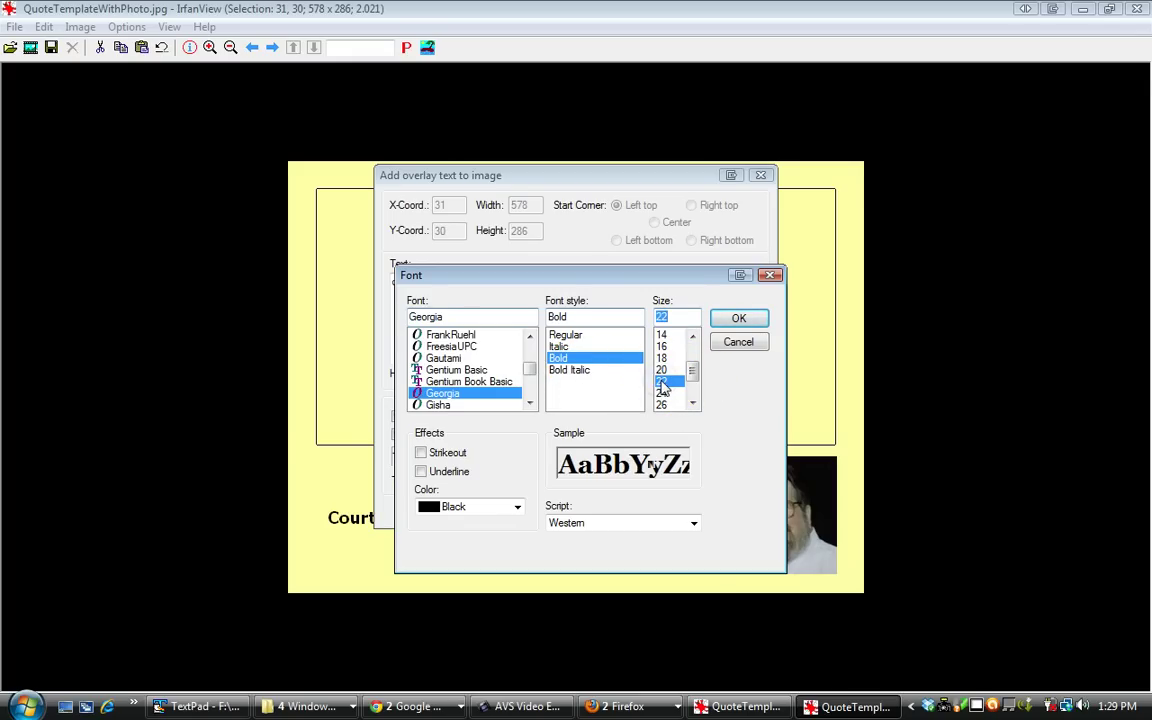
pyautogui.click(676, 384)
pyautogui.click(732, 330)
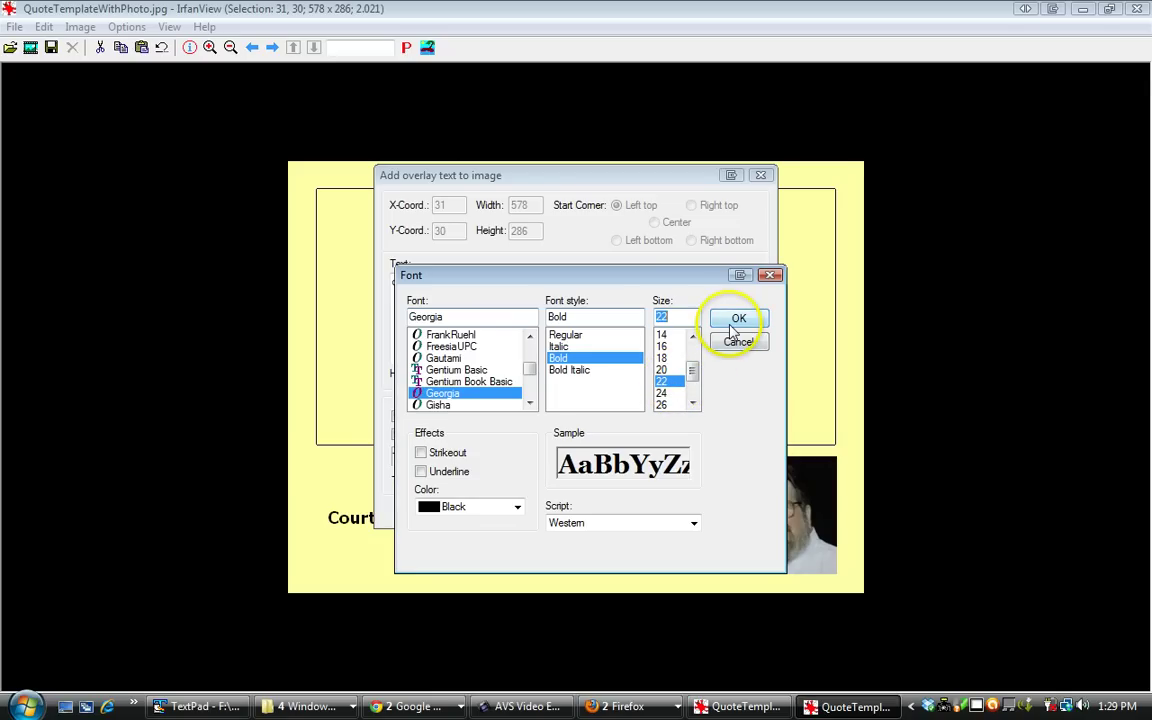
pyautogui.click(736, 325)
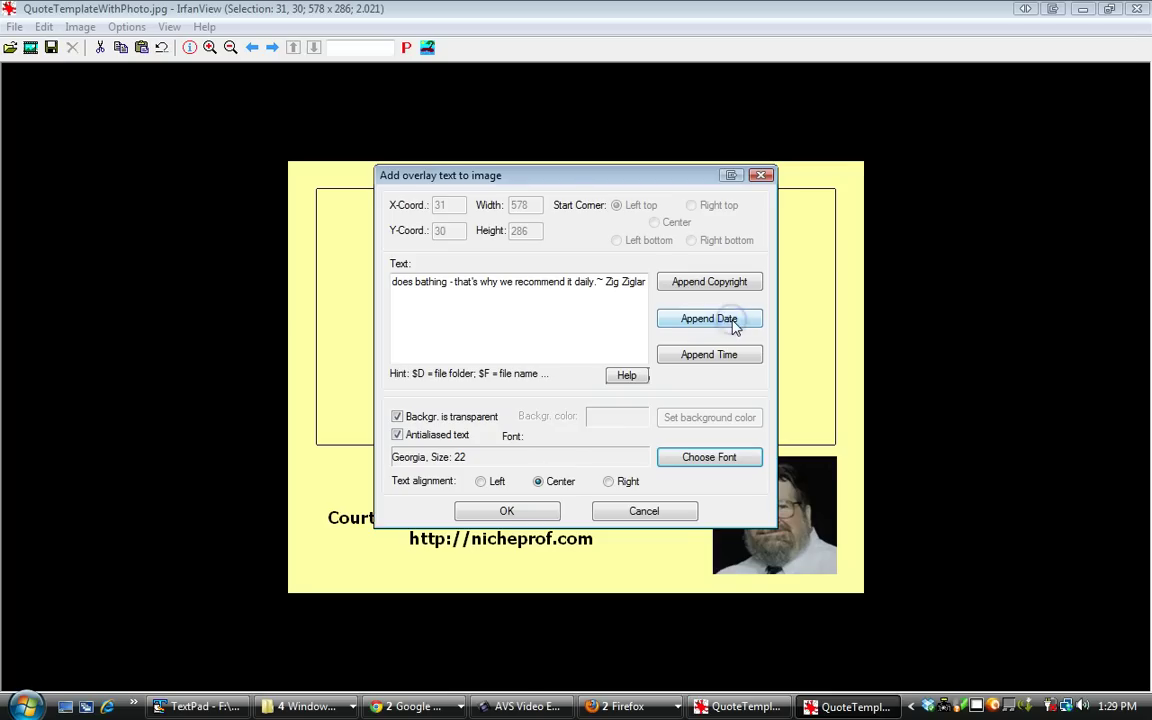
# Step: Left-align the quote and stamp it on the image, then undo that size 22 attempt
pyautogui.click(488, 483)
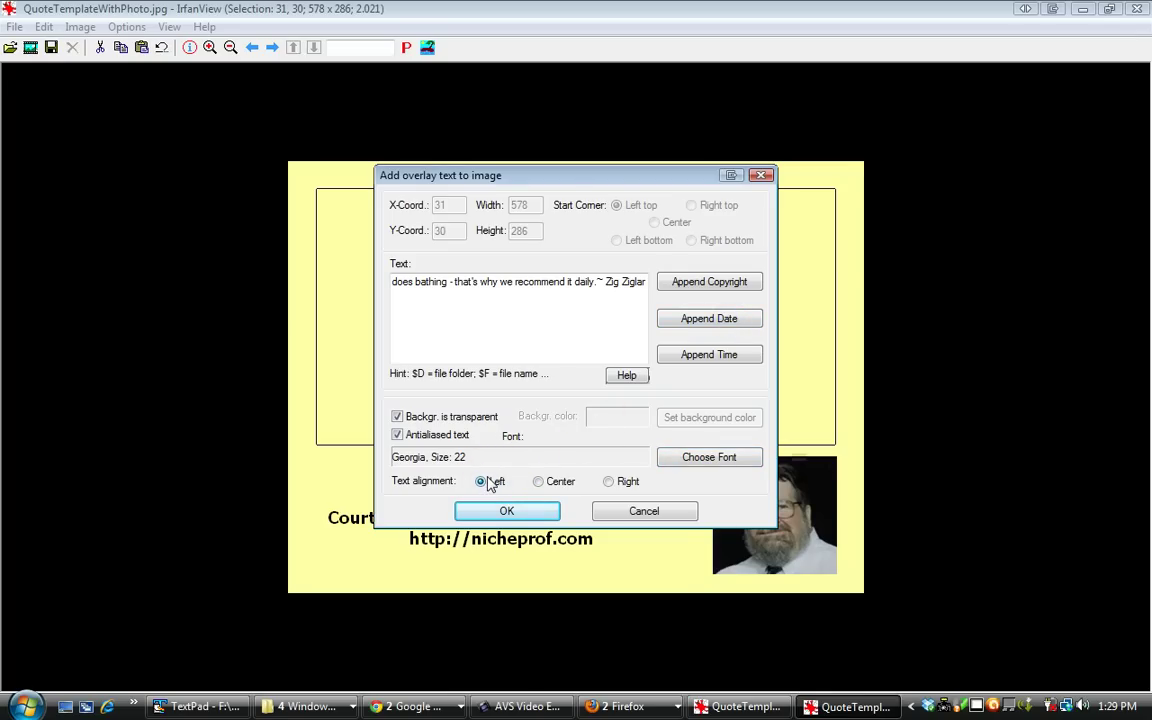
pyautogui.click(488, 482)
pyautogui.click(503, 512)
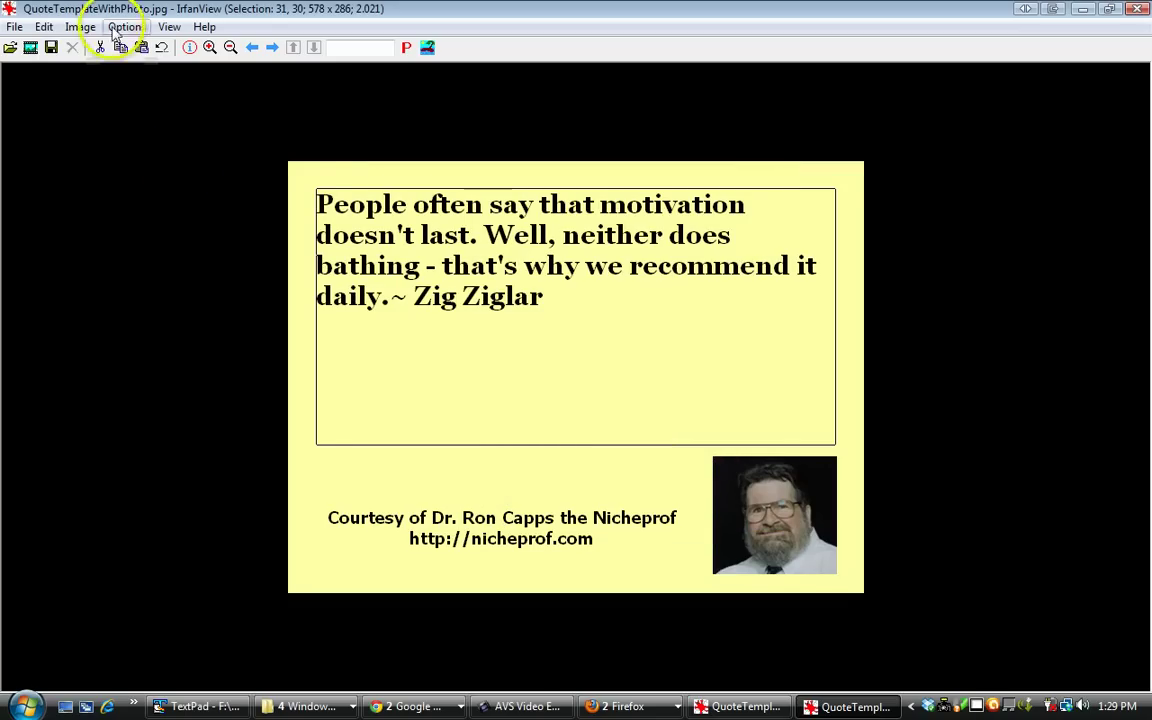
pyautogui.click(44, 27)
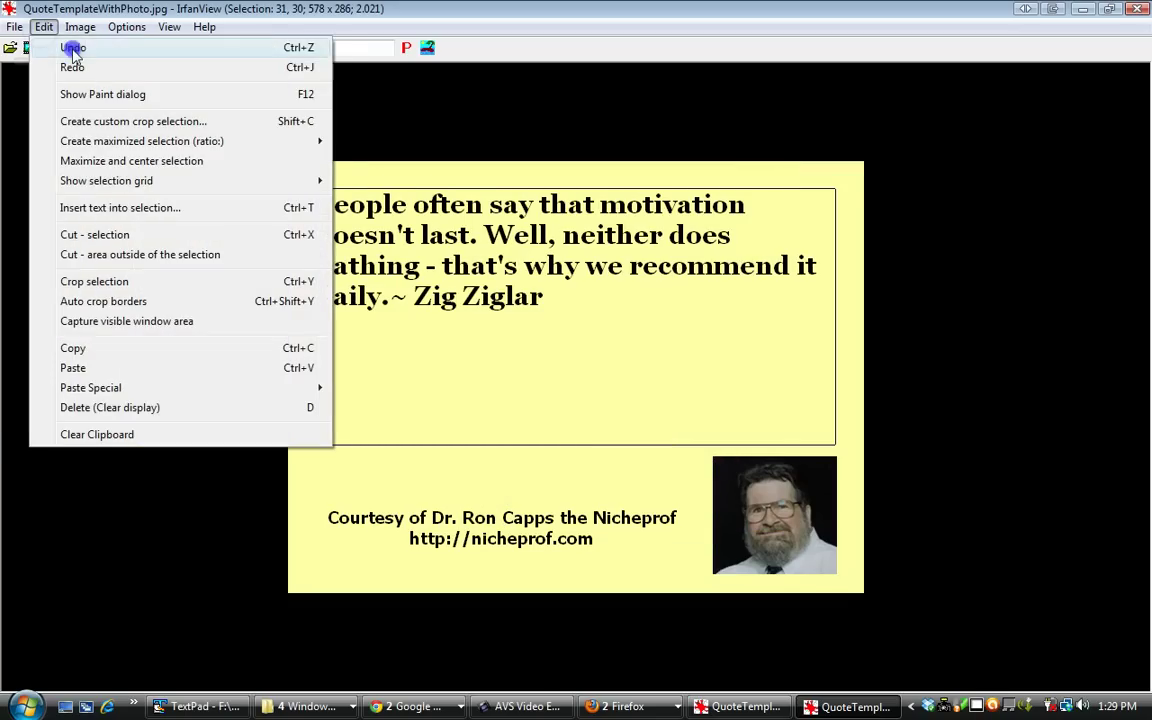
pyautogui.click(72, 47)
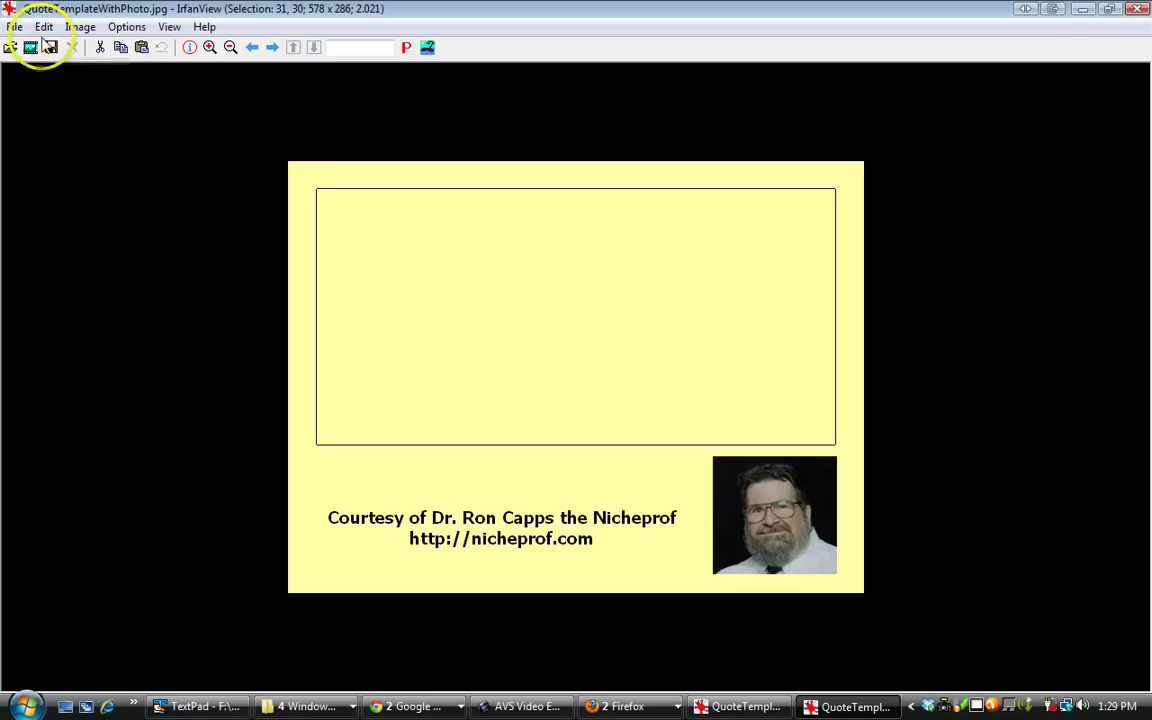
# Step: Restamp the quote in Georgia size 24 and clear the selection around it
pyautogui.click(44, 28)
pyautogui.click(84, 207)
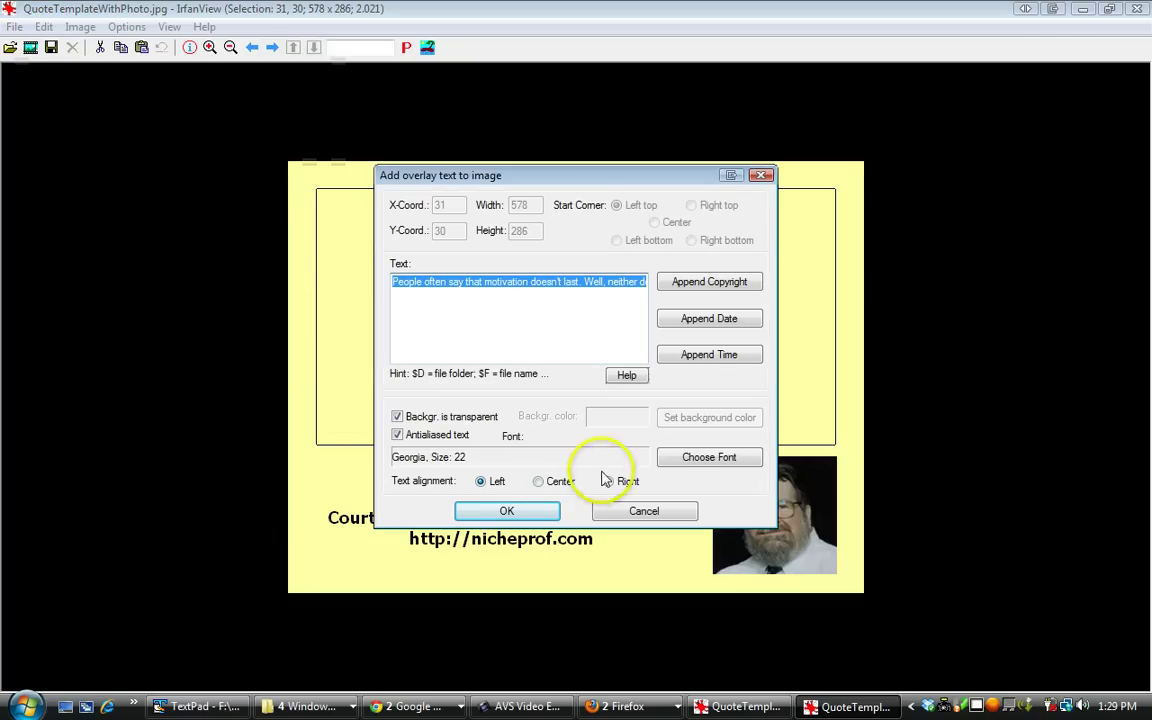
pyautogui.click(684, 460)
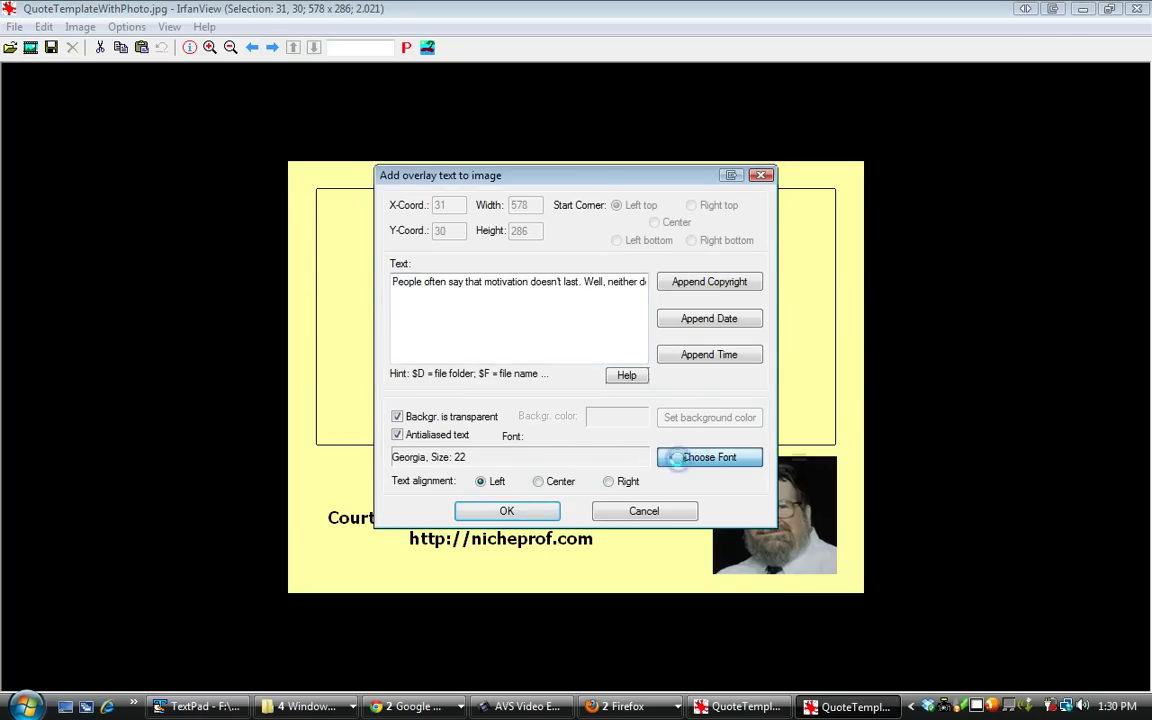
pyautogui.click(661, 346)
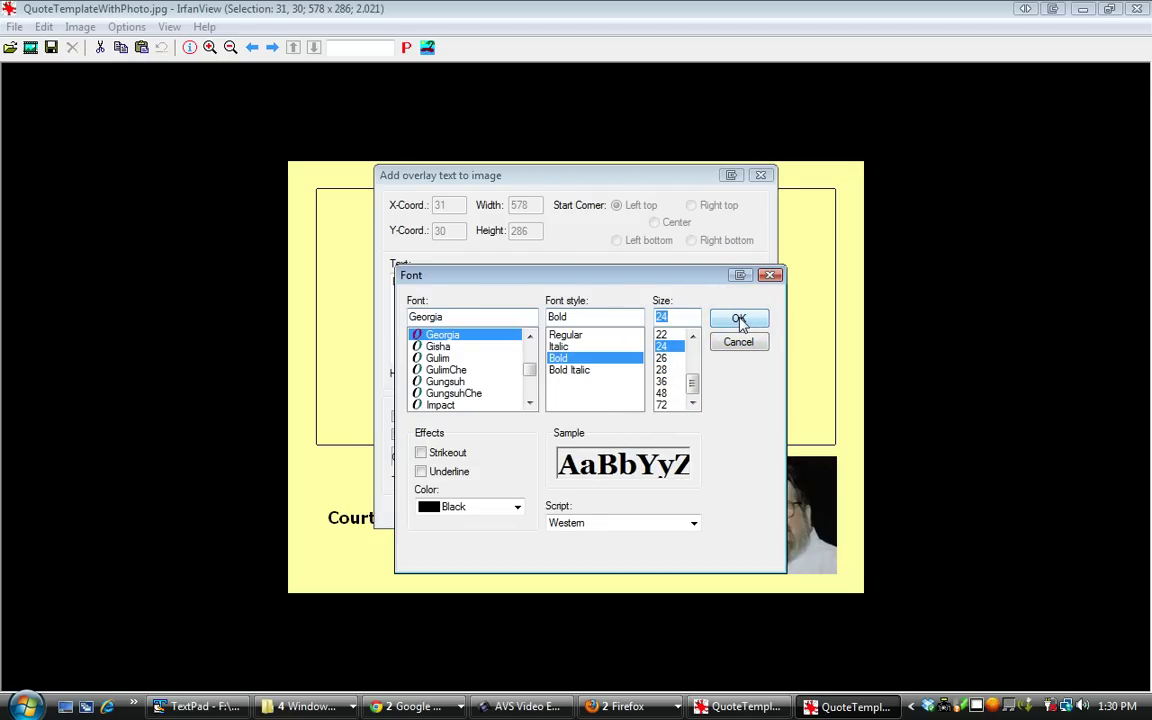
pyautogui.click(739, 318)
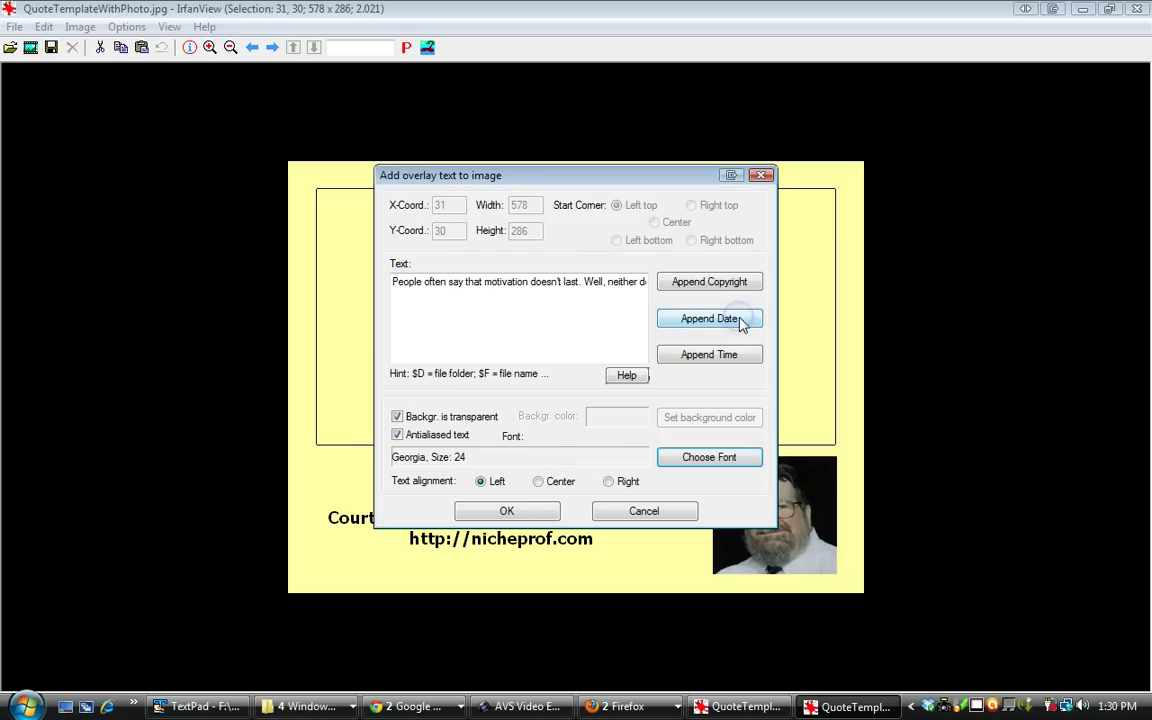
pyautogui.click(509, 509)
pyautogui.click(476, 360)
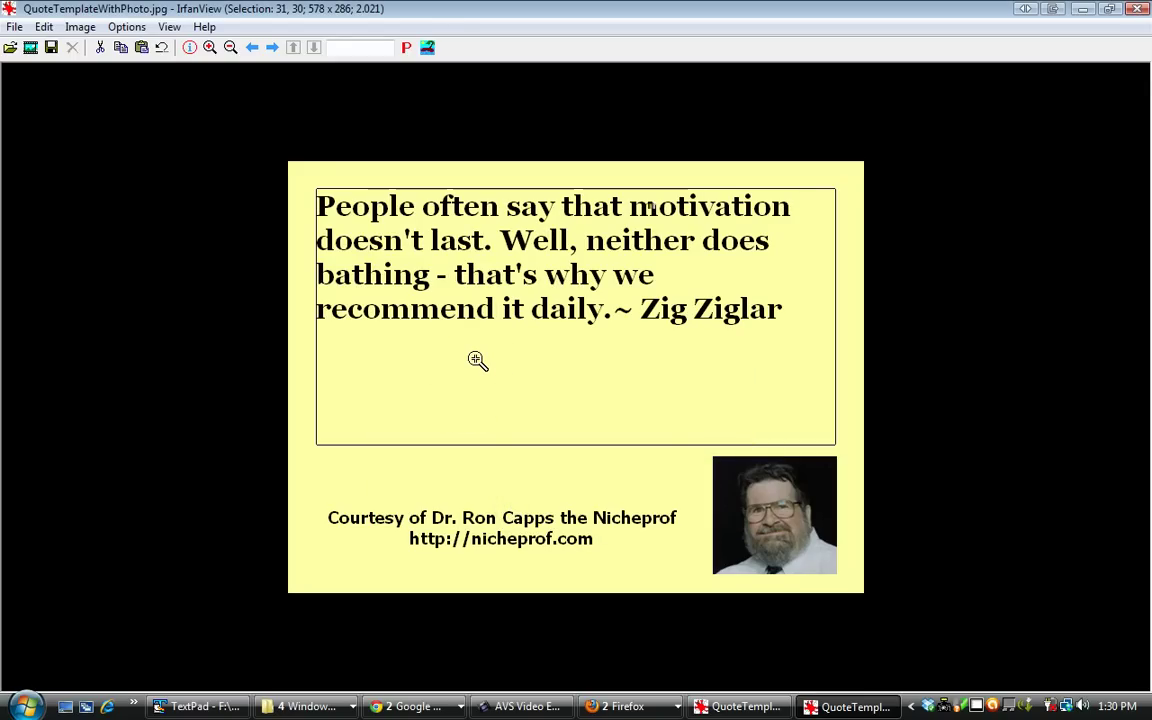
pyautogui.click(311, 474)
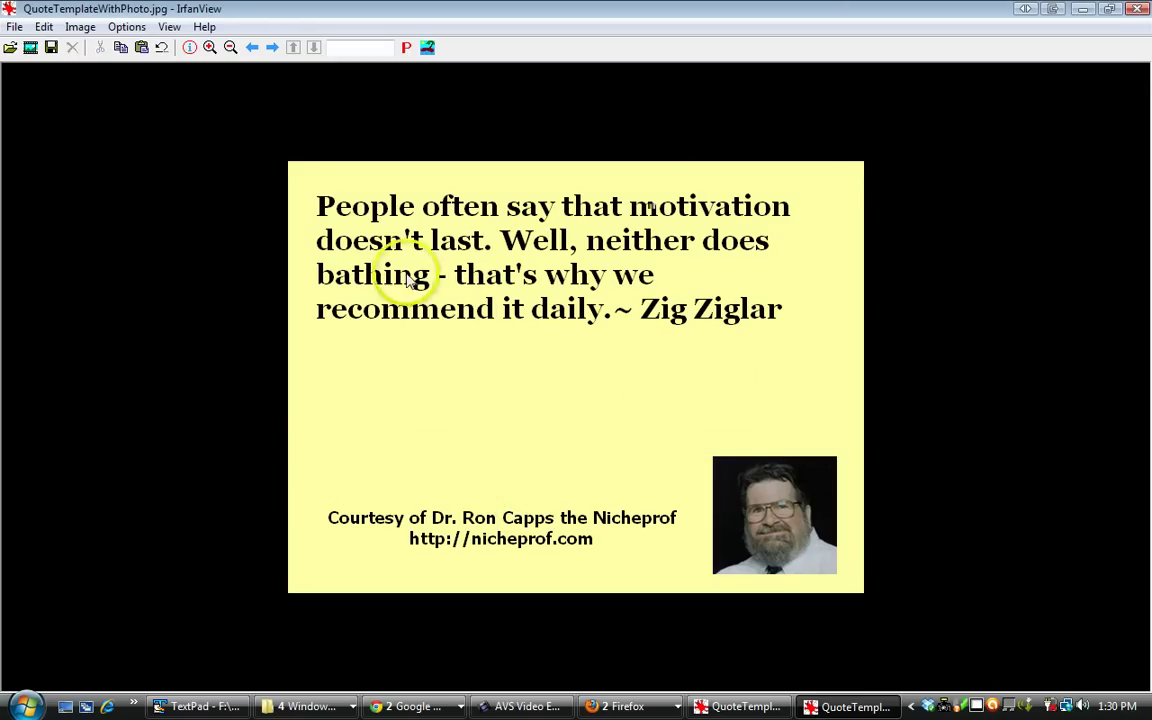
# Step: Save the card as MotivationAndBathing_Zig_Ziglar.jpg inside the ZigZiglar folder
pyautogui.click(15, 27)
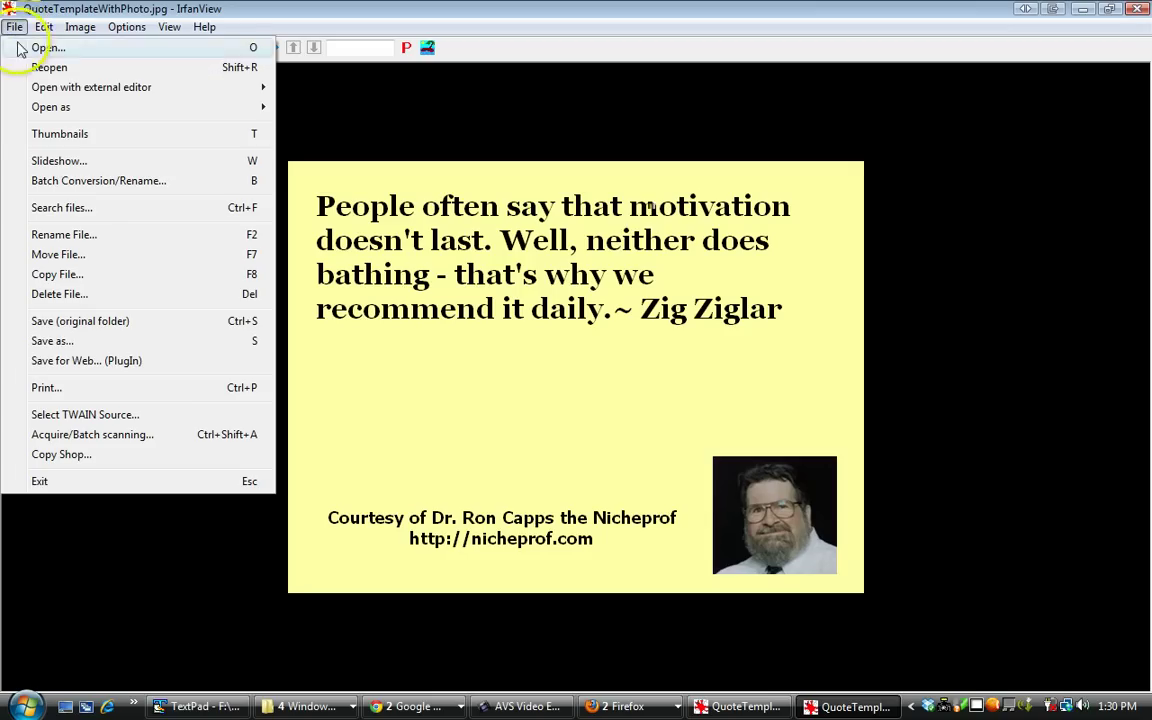
pyautogui.click(57, 340)
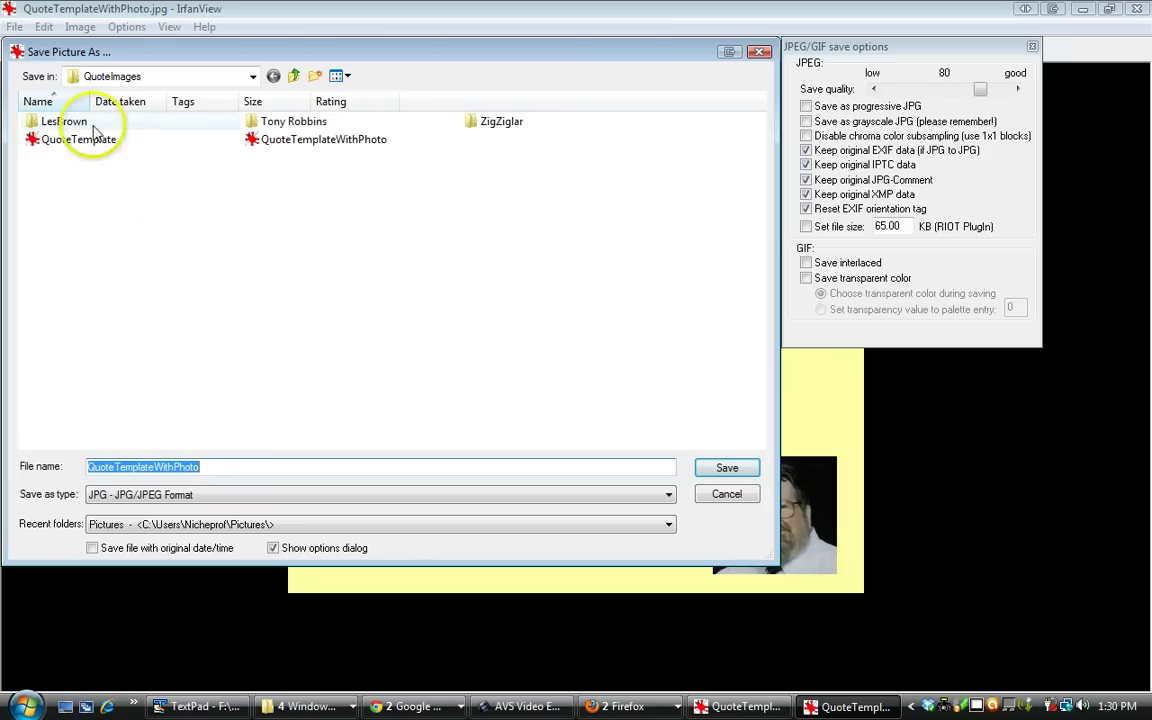
pyautogui.click(482, 121)
pyautogui.doubleClick(478, 121)
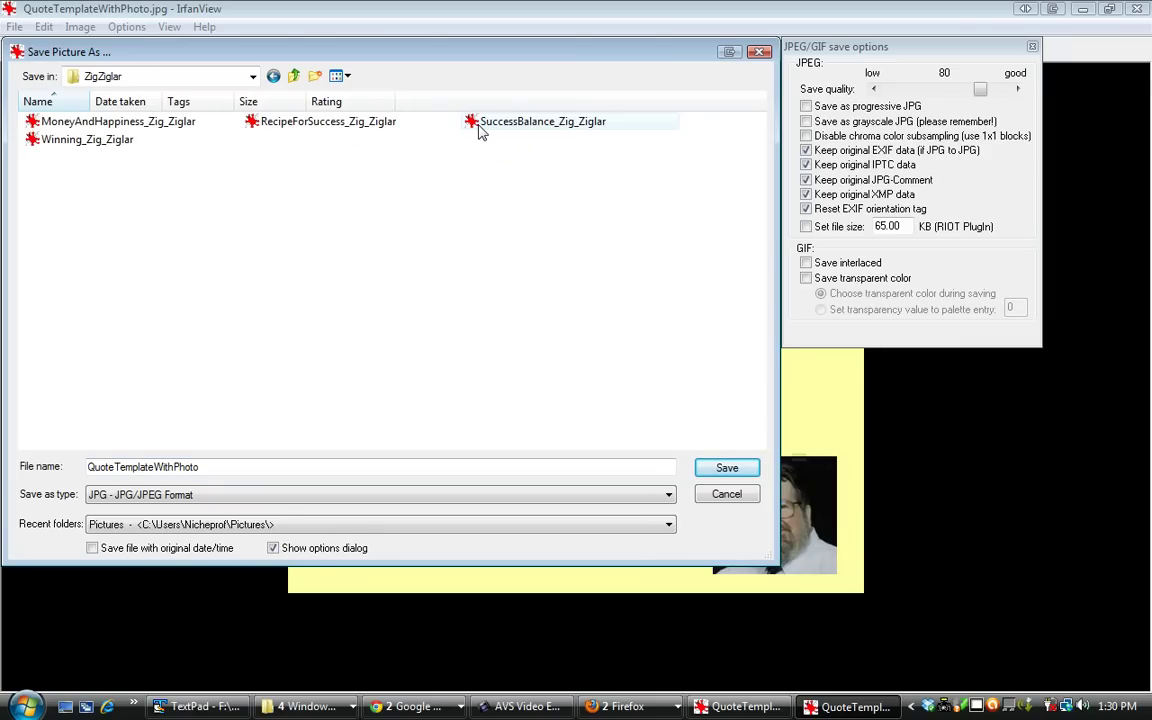
pyautogui.click(202, 467)
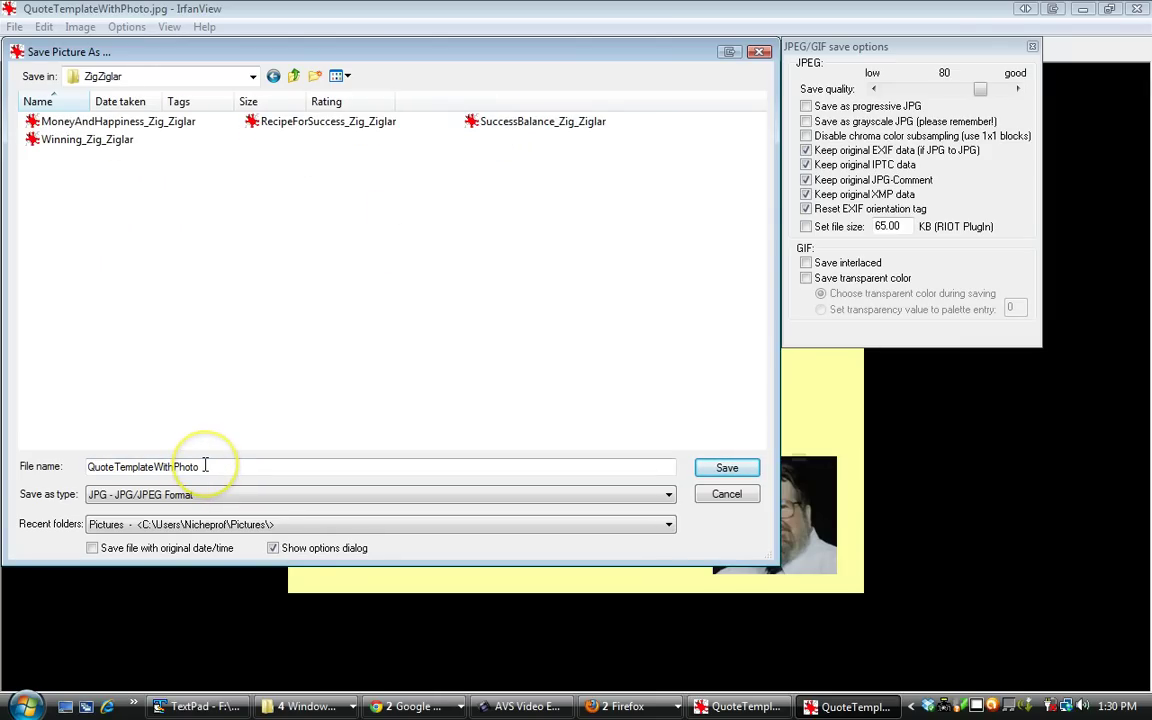
pyautogui.moveTo(204, 467); pyautogui.dragTo(63, 466)
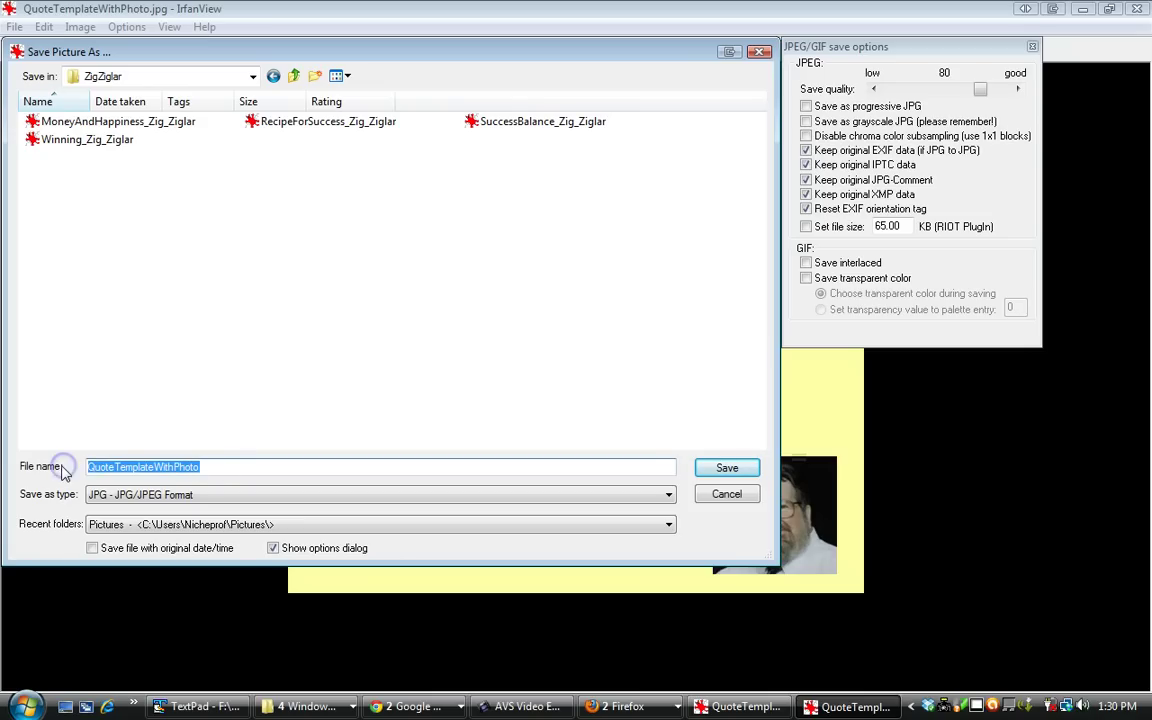
pyautogui.write('M')
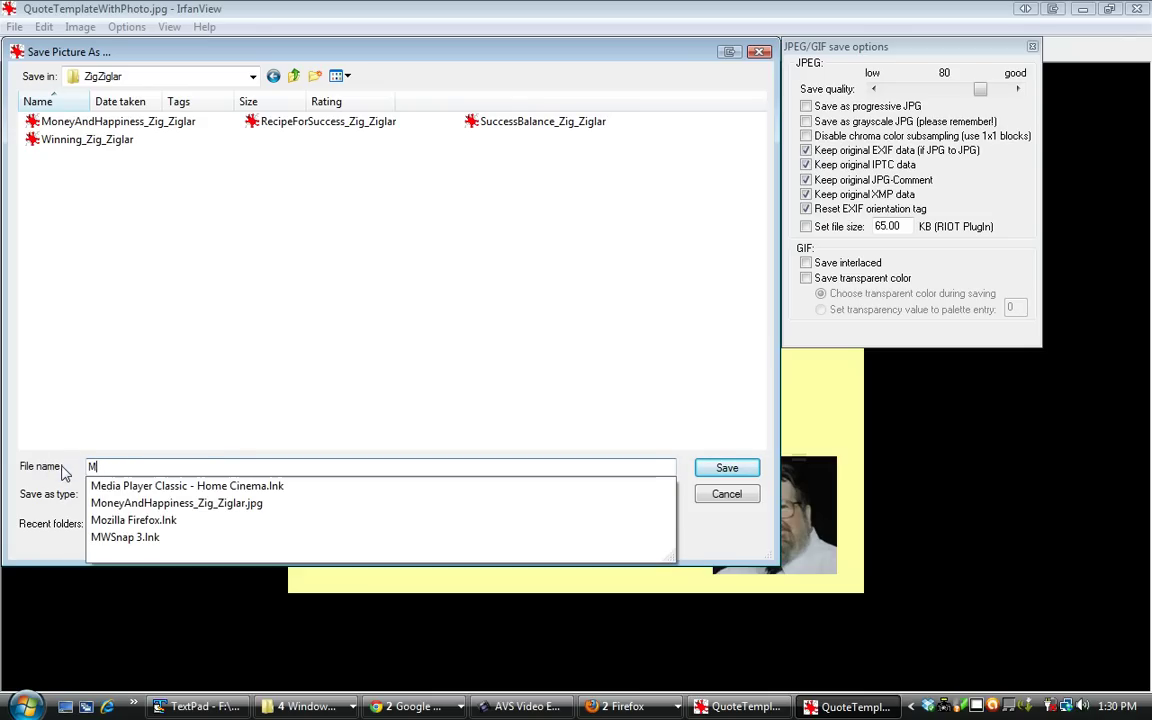
pyautogui.write('otivationAndBath')
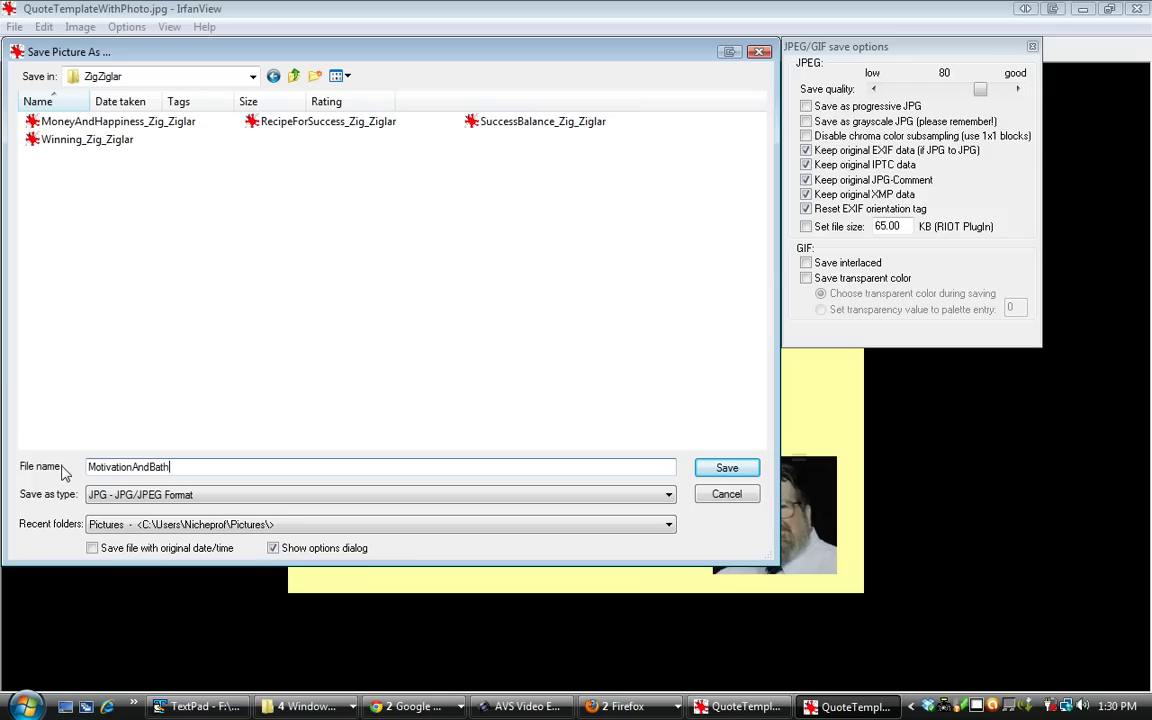
pyautogui.write('ing_Zig_Ziglar')
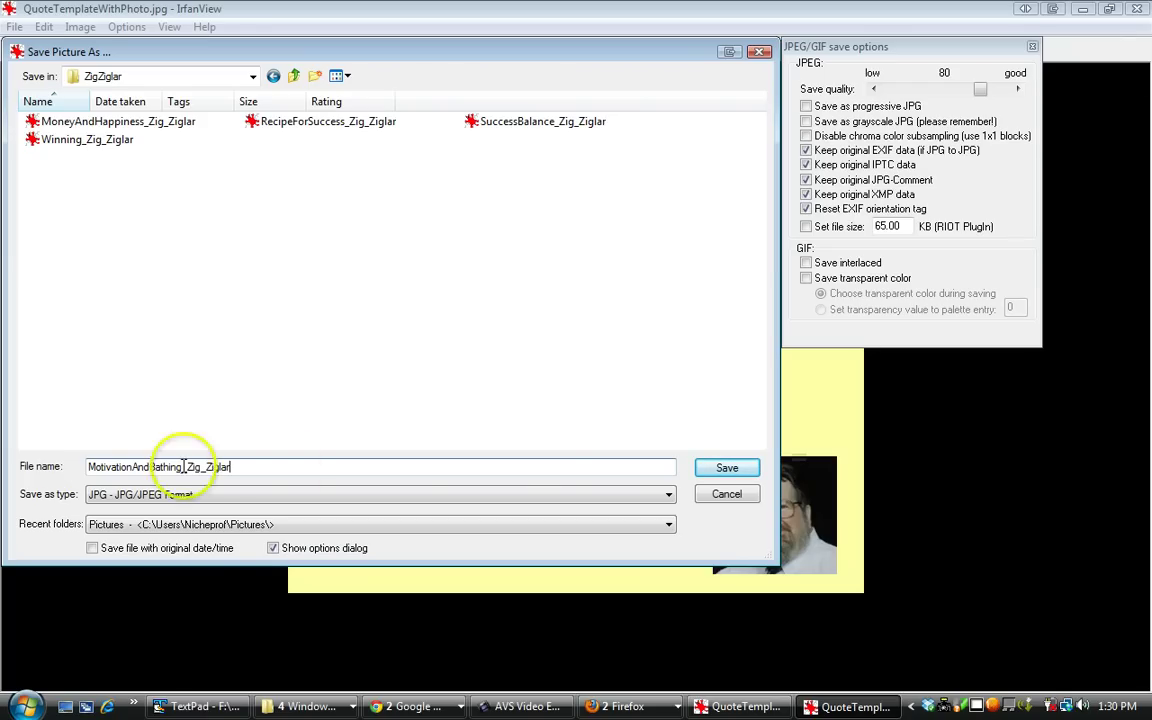
pyautogui.click(730, 469)
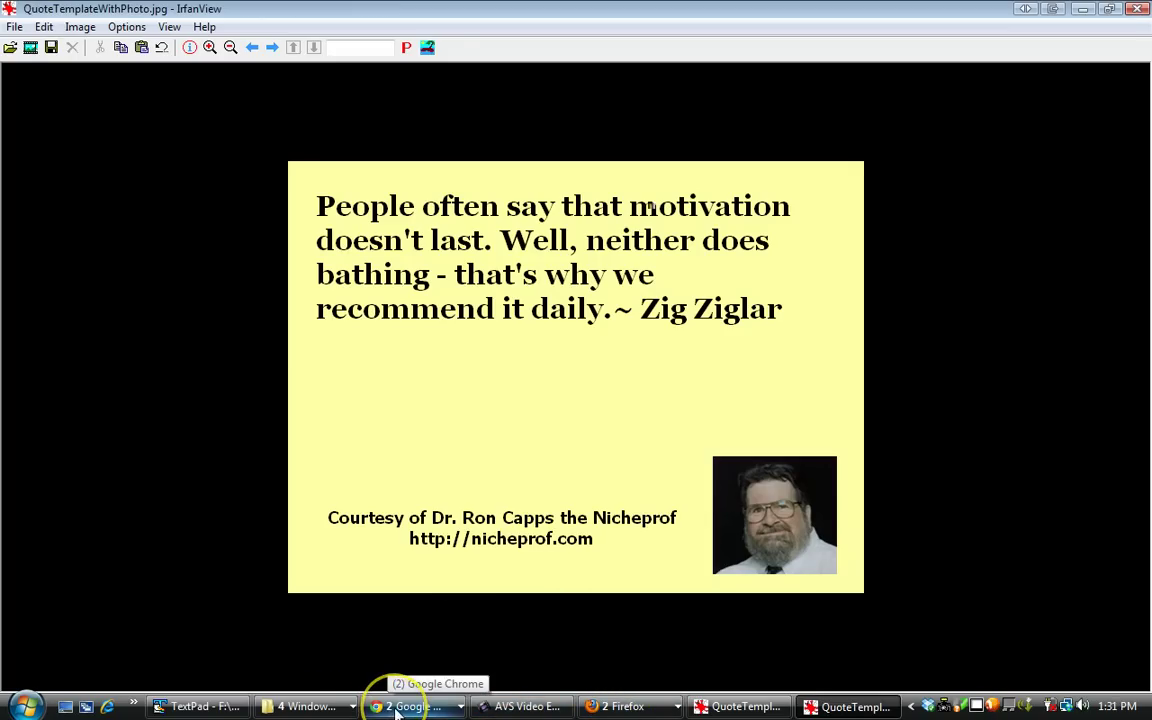
# Step: Switch back to the Pixelpipe tab in Chrome and open the Quick Post File Upload form
pyautogui.click(398, 708)
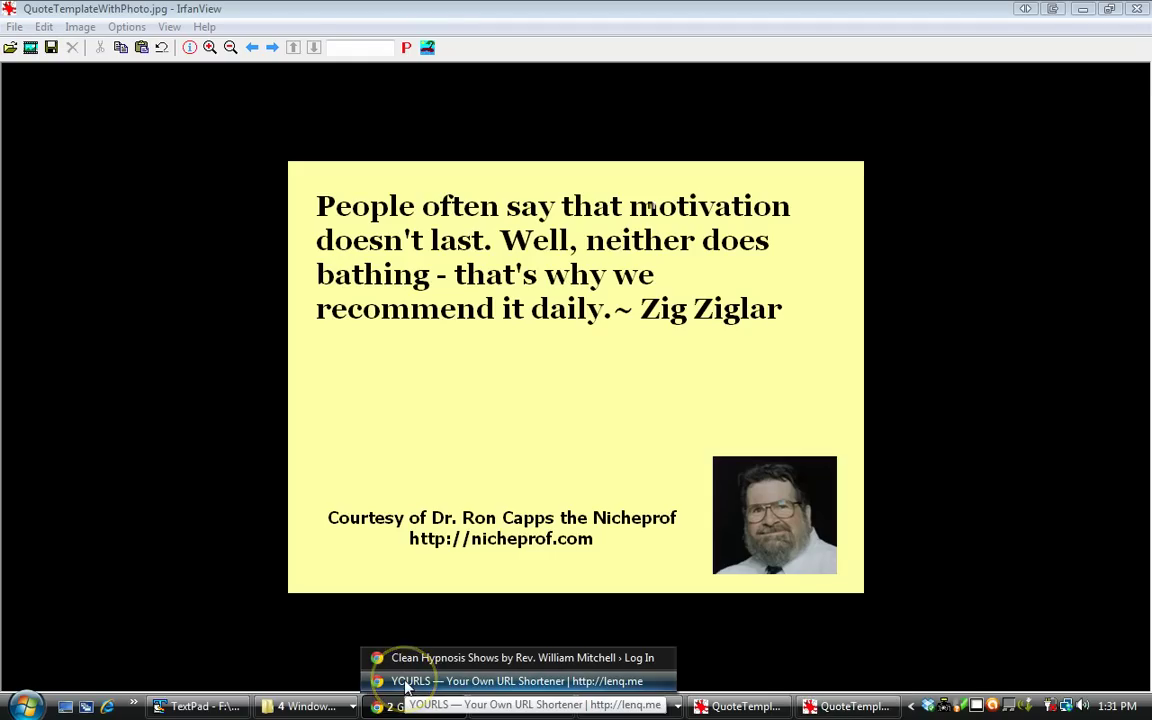
pyautogui.click(405, 681)
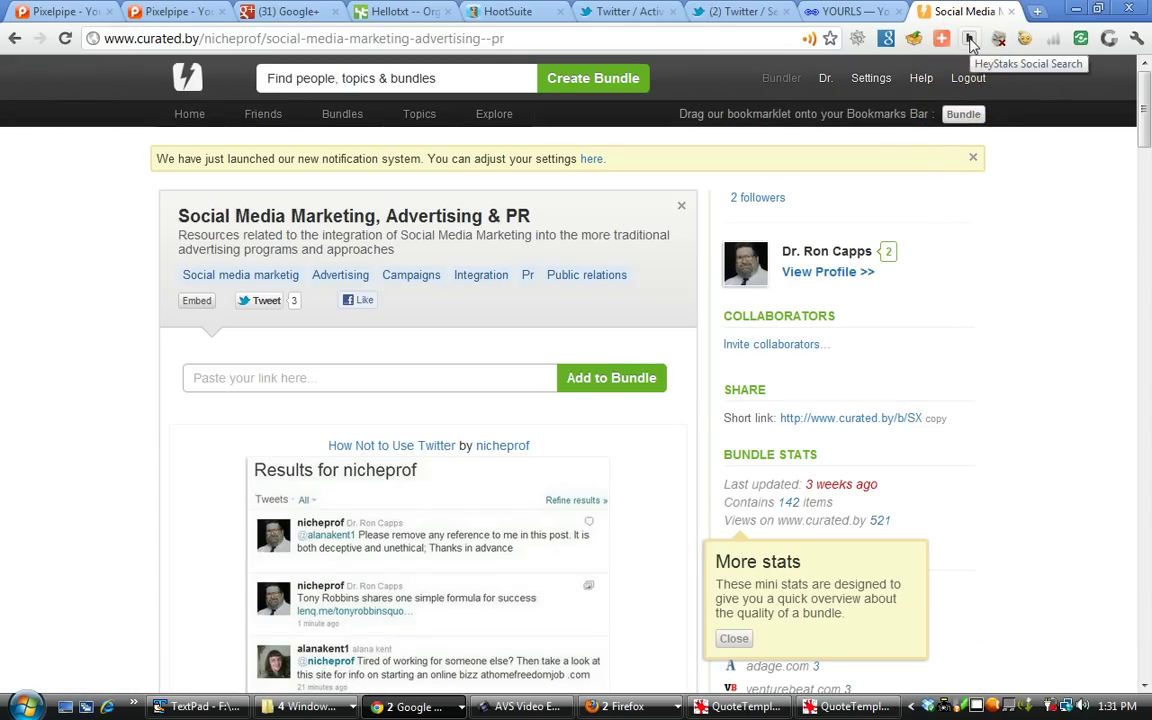
pyautogui.click(40, 18)
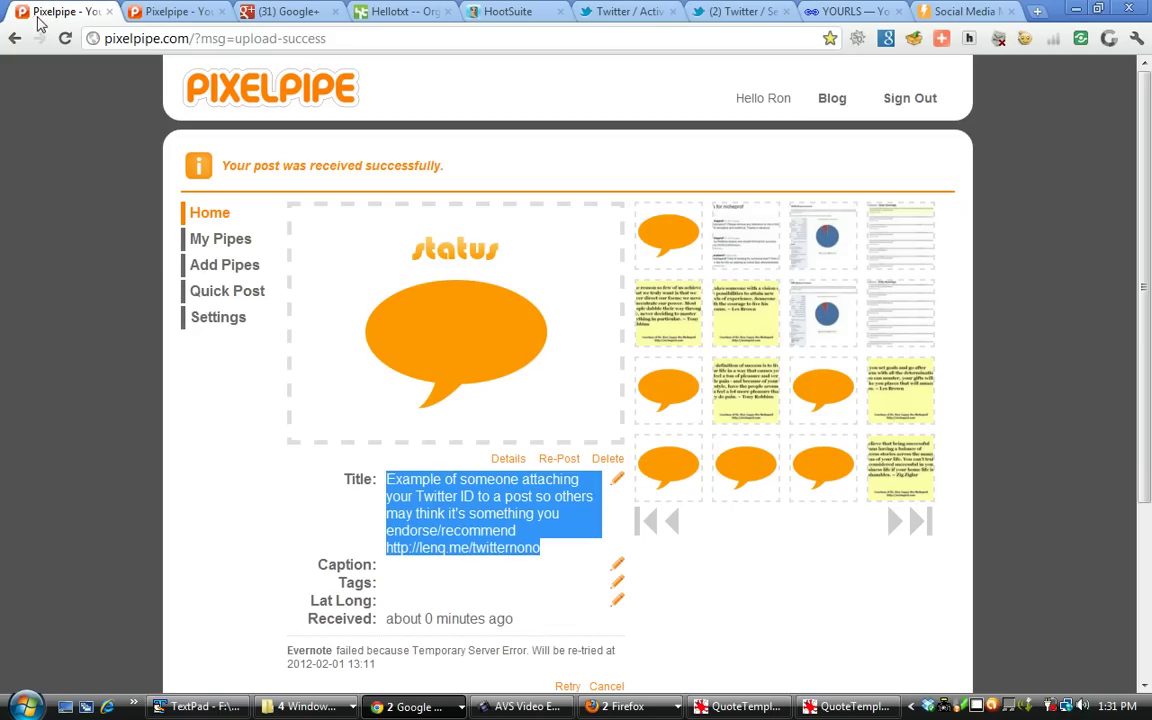
pyautogui.click(213, 293)
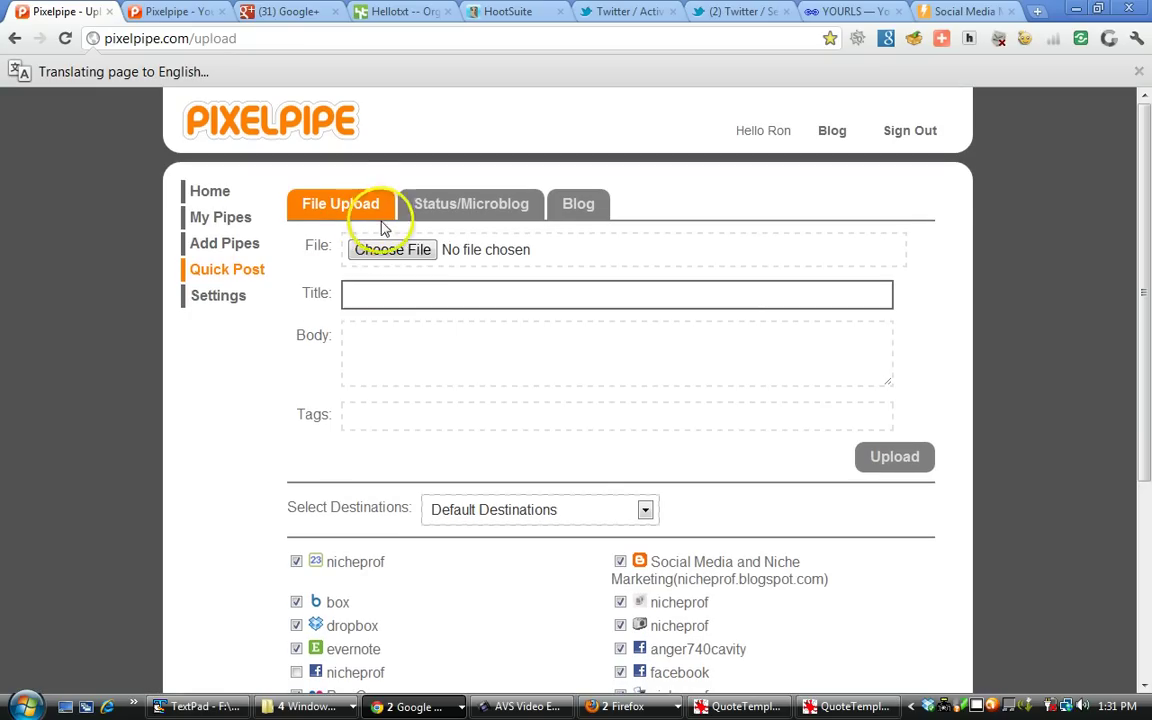
# Step: Pick MotivationAndBathing_Zig_Ziglar from RoboForm2Go (F:) > QuoteImages > ZigZiglar as the upload file
pyautogui.click(391, 251)
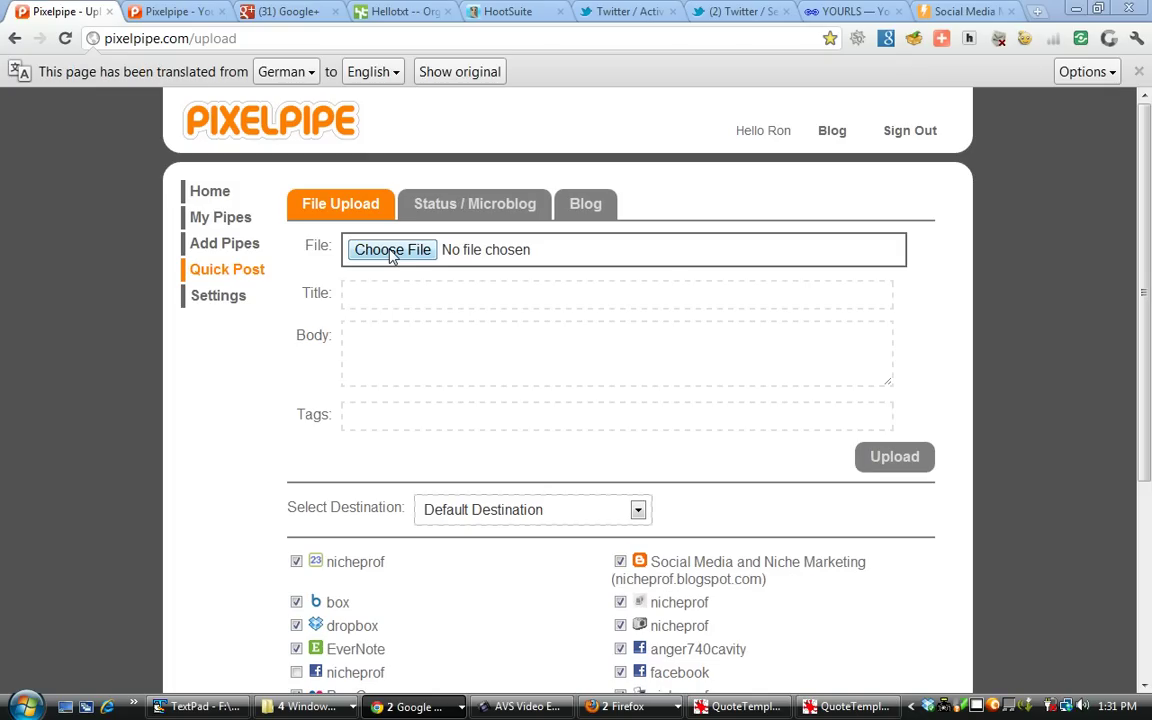
pyautogui.click(390, 251)
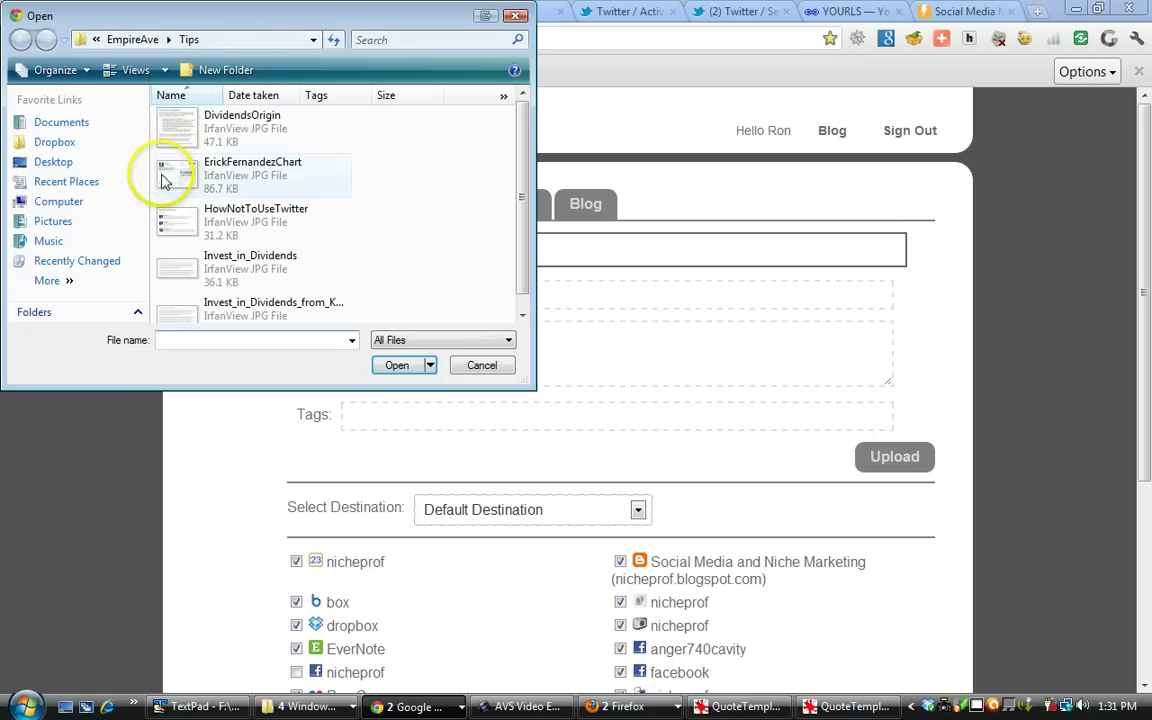
pyautogui.click(76, 203)
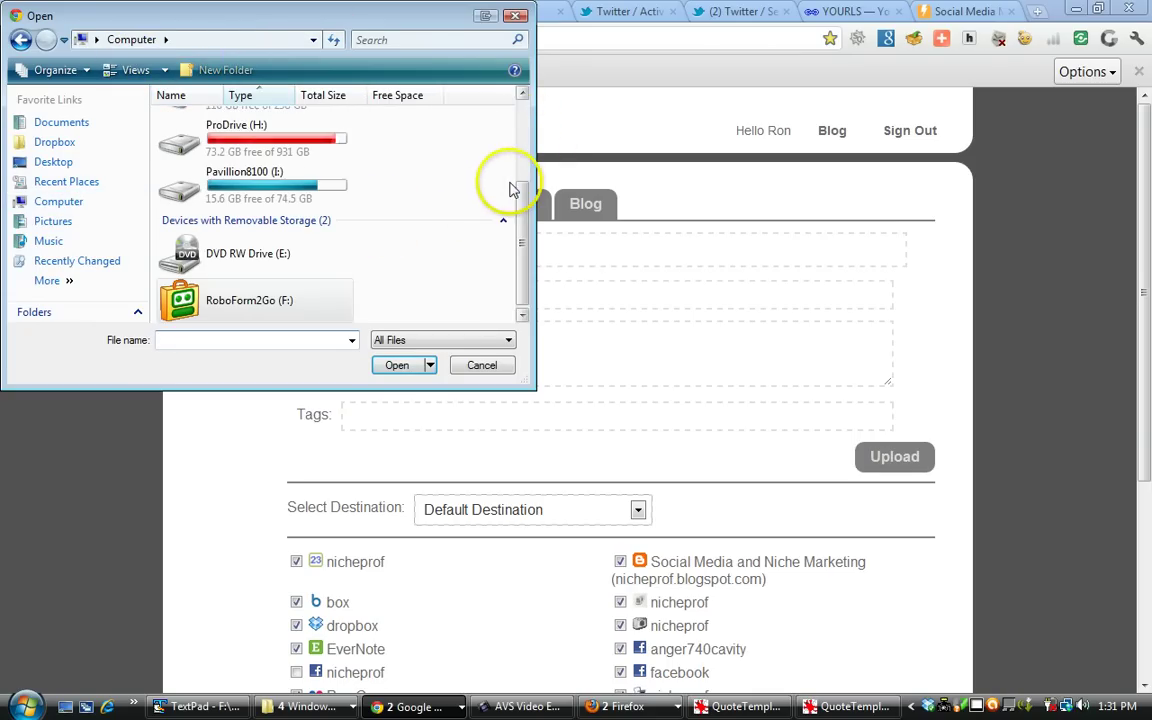
pyautogui.click(215, 308)
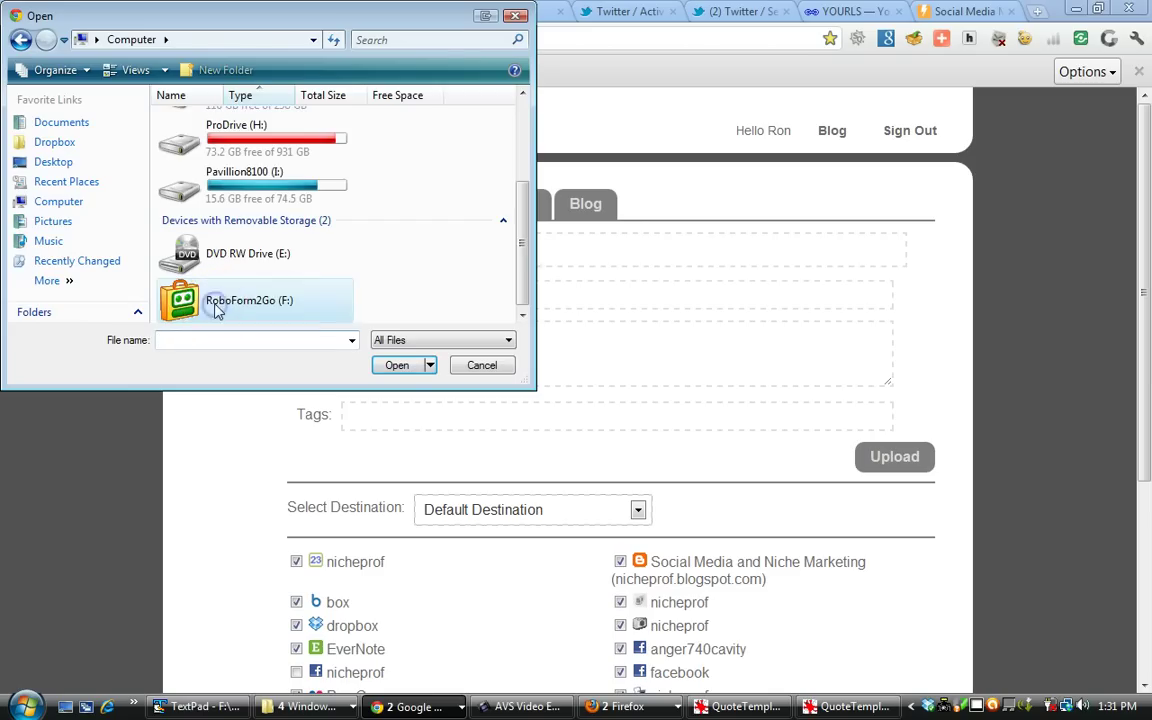
pyautogui.doubleClick(215, 308)
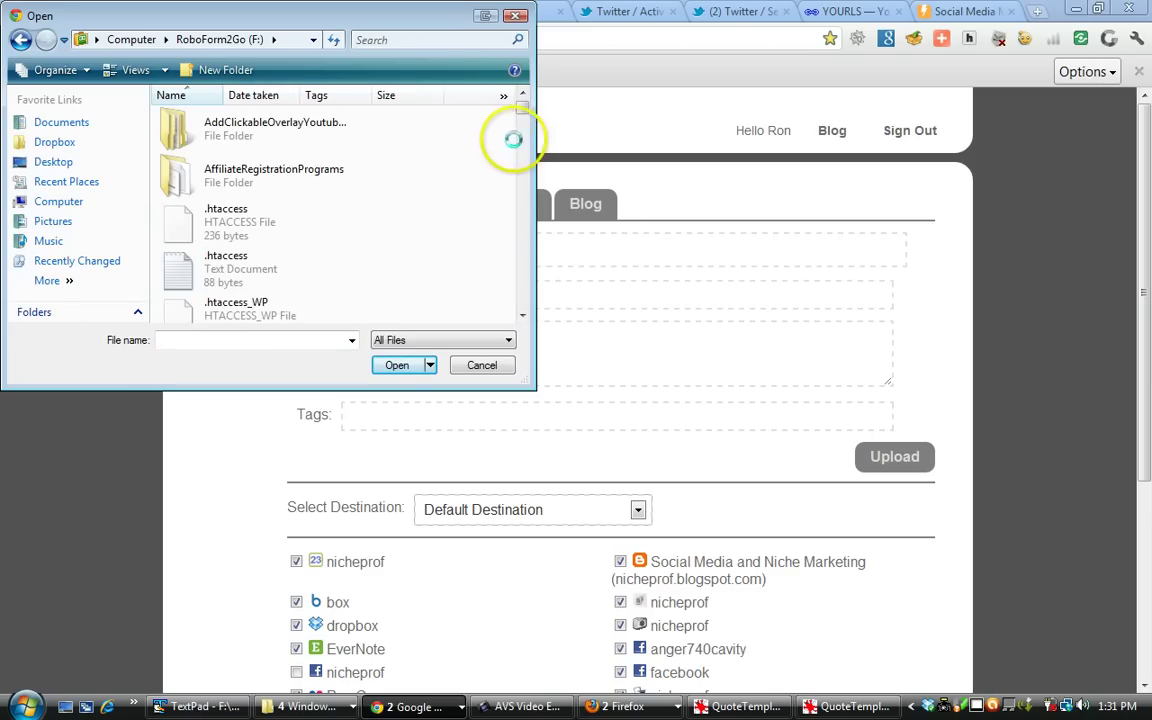
pyautogui.moveTo(524, 134)
pyautogui.mouseDown()
pyautogui.moveTo(524, 183)
pyautogui.moveTo(526, 140)
pyautogui.mouseUp()
pyautogui.click(182, 150)
pyautogui.doubleClick(182, 150)
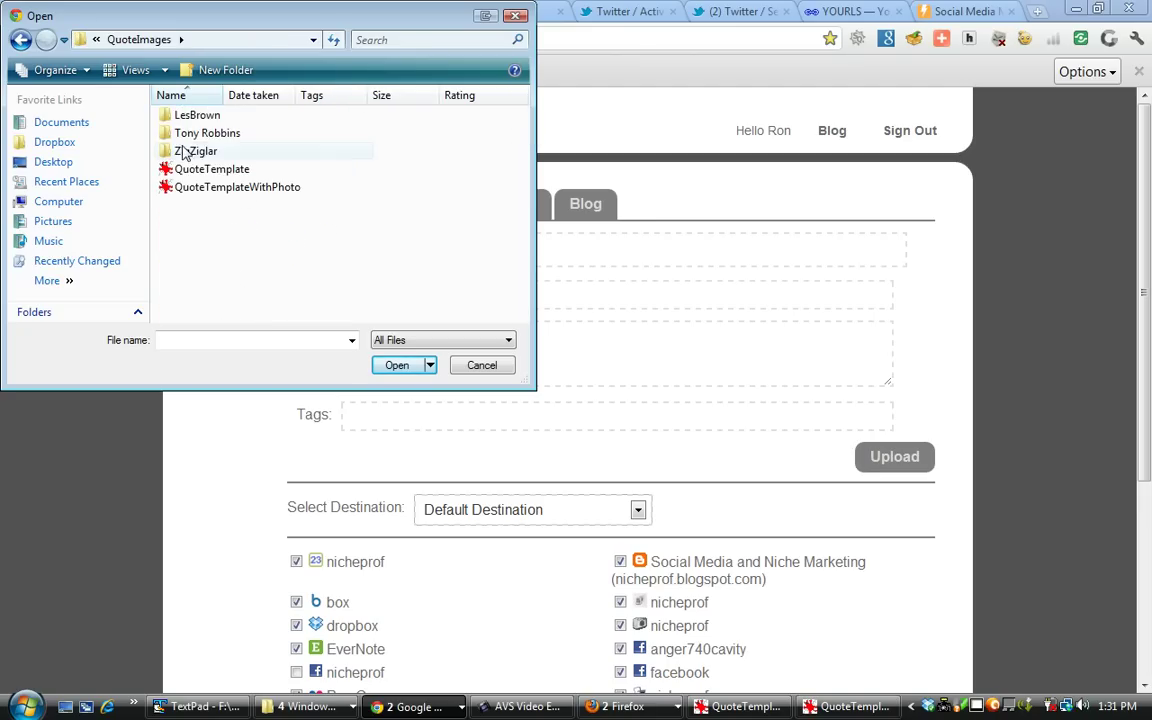
pyautogui.doubleClick(185, 152)
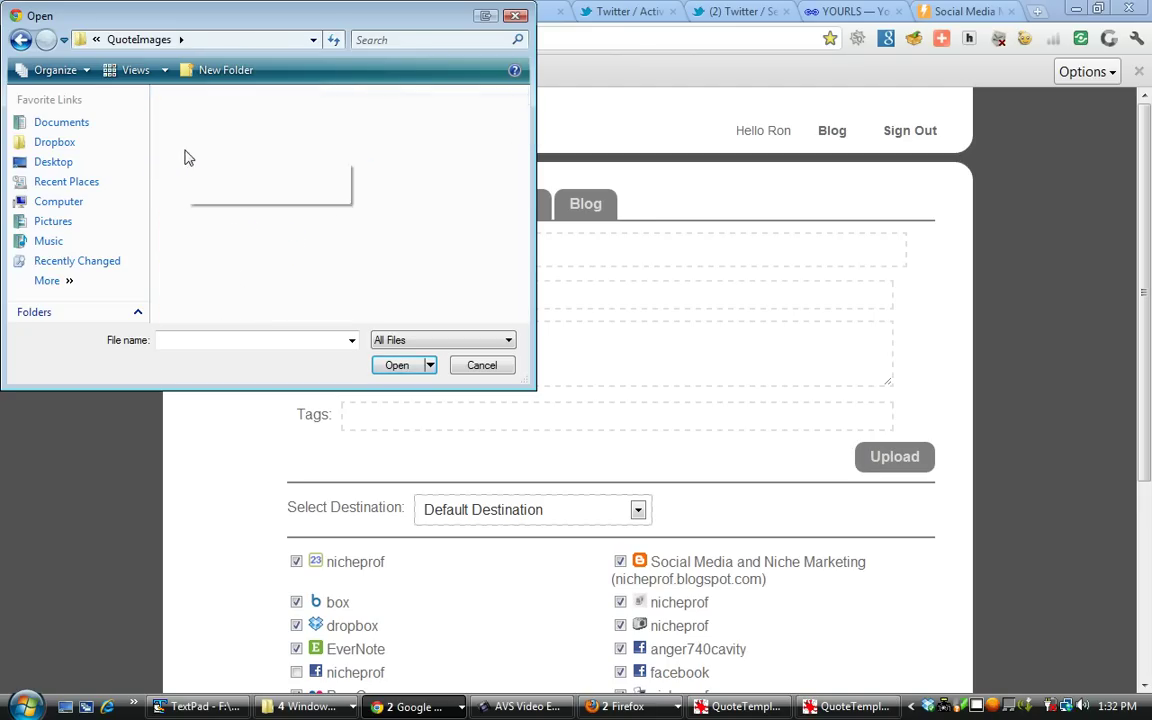
pyautogui.click(193, 133)
pyautogui.click(399, 365)
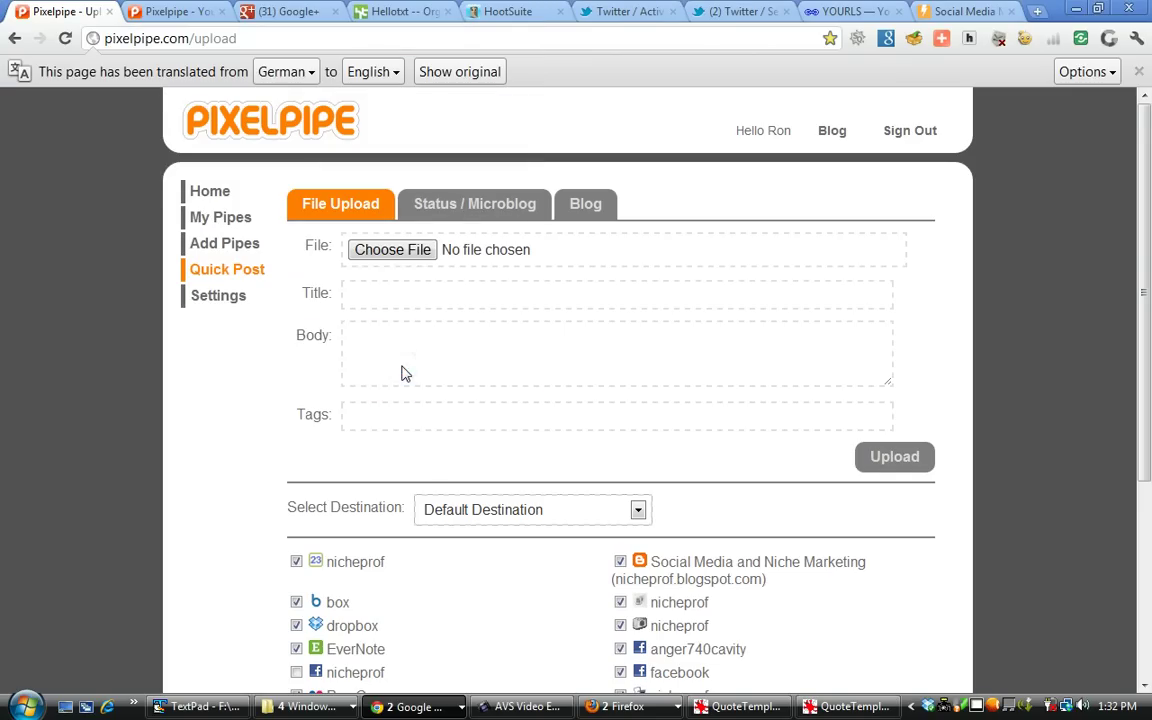
# Step: Enter 'Zig Ziglar Compares Daily Motivation to Bathing' as the post title
pyautogui.click(385, 295)
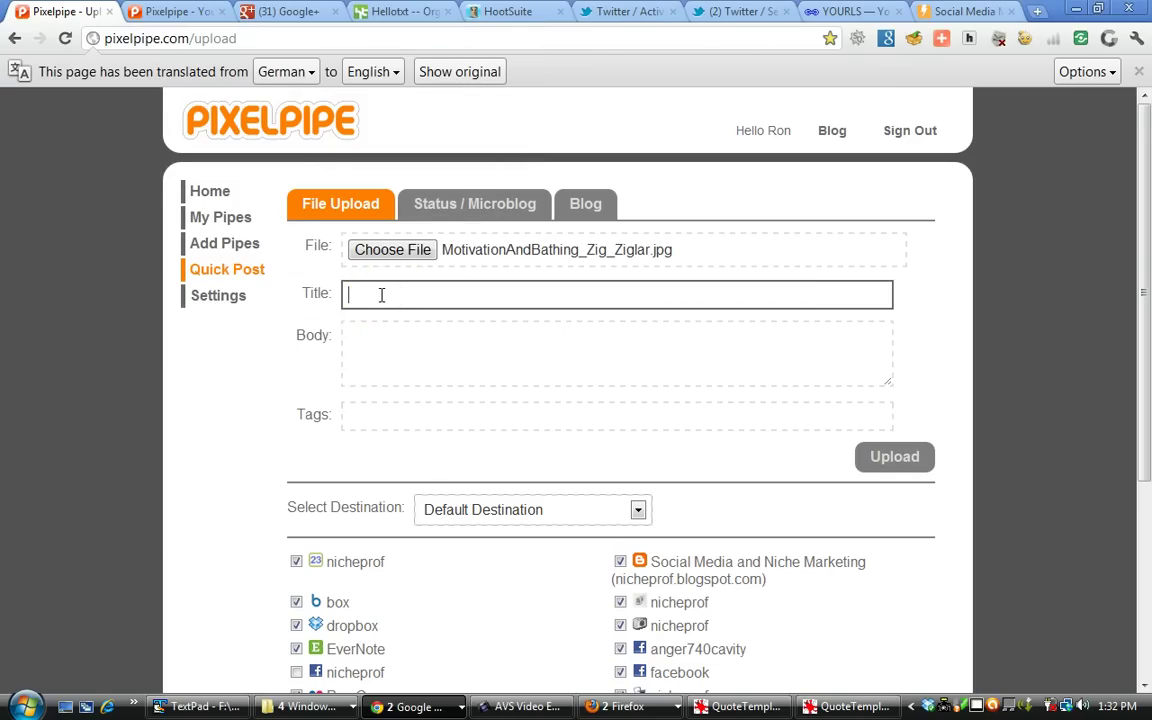
pyautogui.write('Zig')
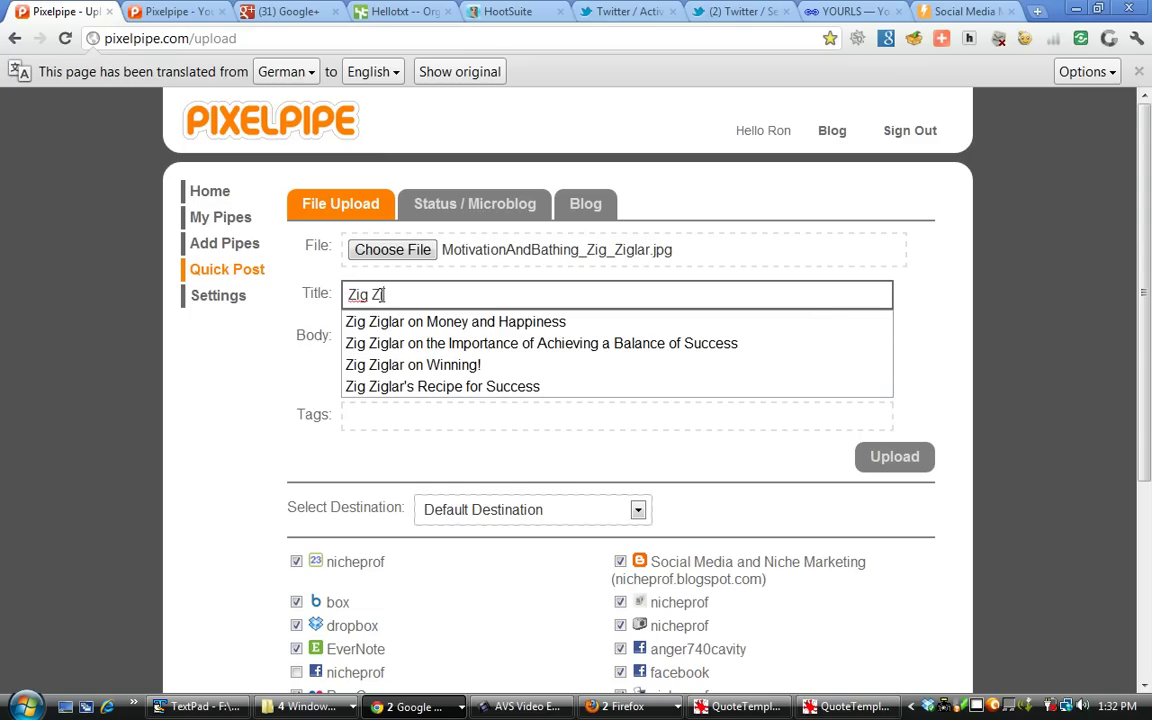
pyautogui.write(' Ziglar Compares Daily Motivation to Bathing')
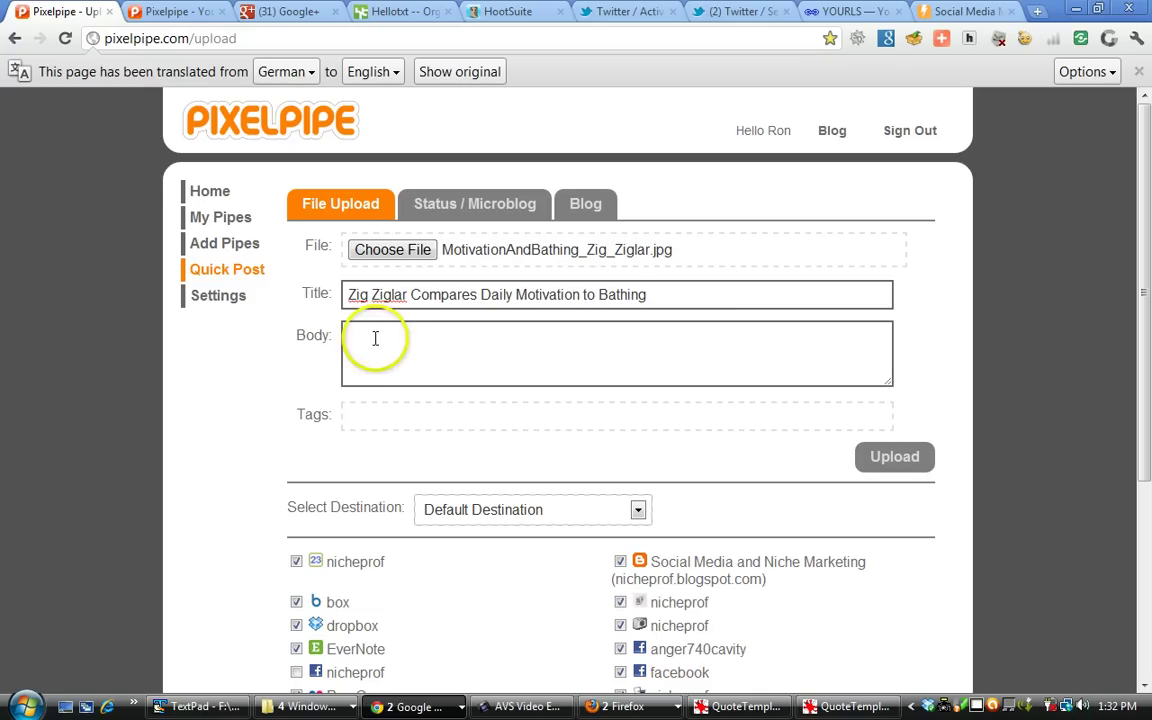
# Step: Paste the Zig Ziglar bathing quote from TextPad into the post body
pyautogui.click(373, 337)
pyautogui.click(203, 706)
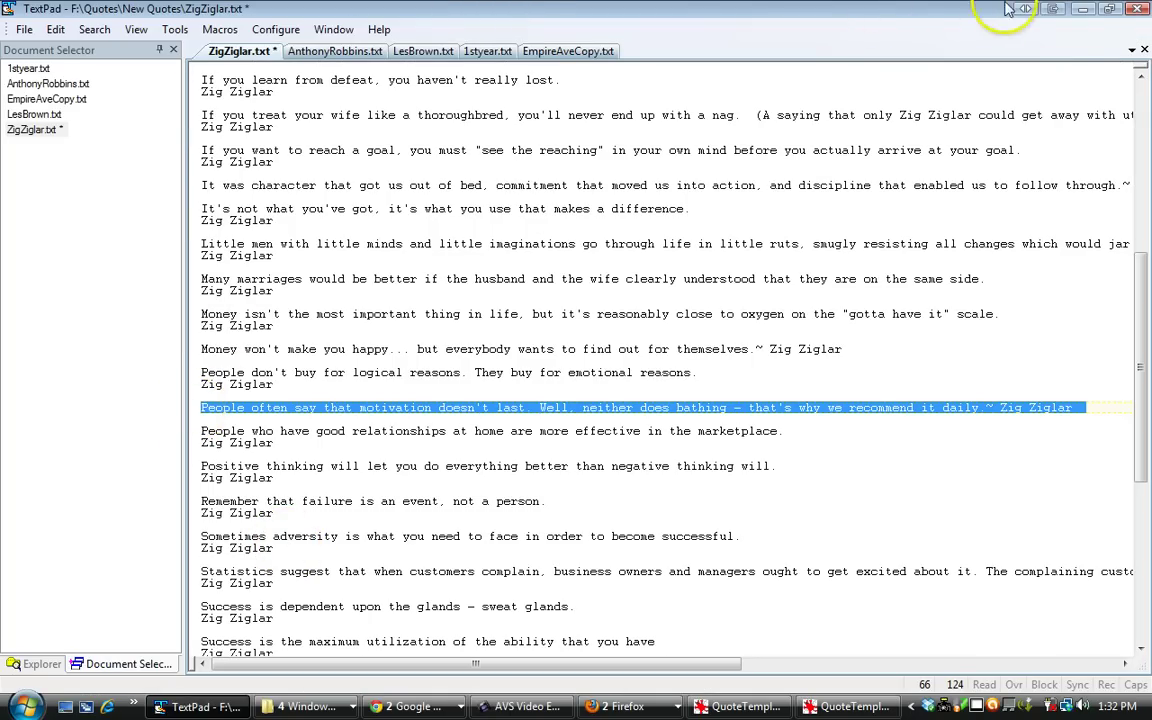
pyautogui.click(1079, 12)
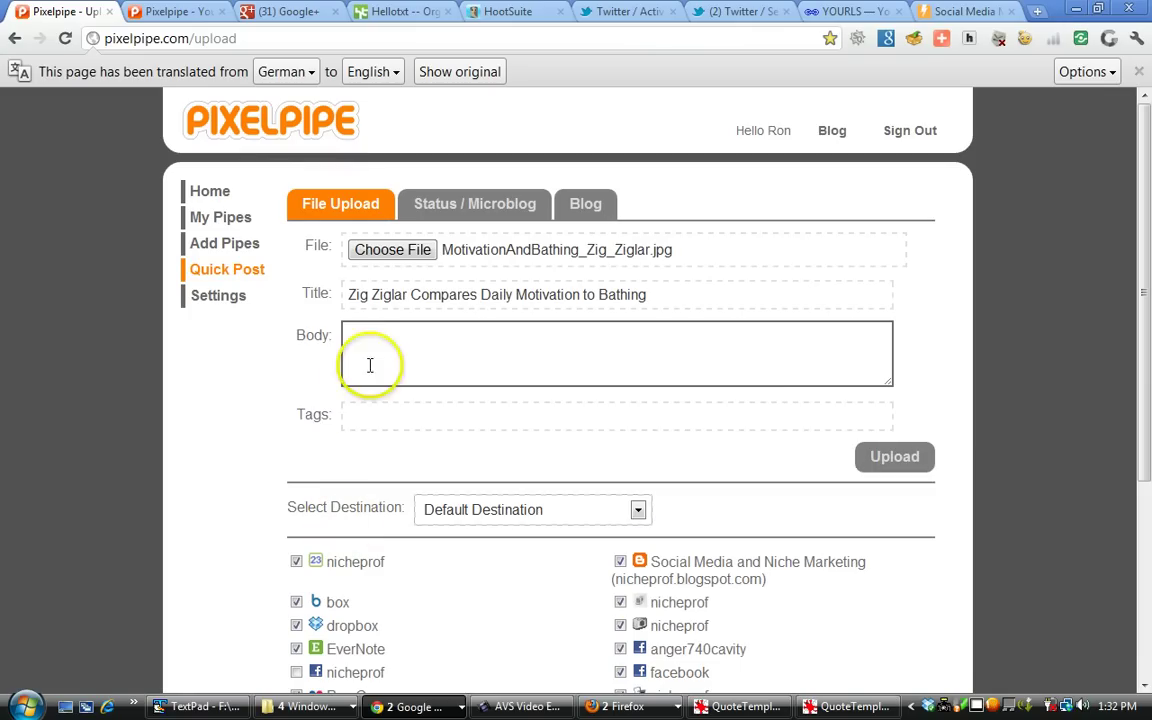
pyautogui.click(368, 350)
pyautogui.write("People often say that motivation doesn't last. Well, neither does bathing - that's why we recommend it daily.~ Zig Ziglar")
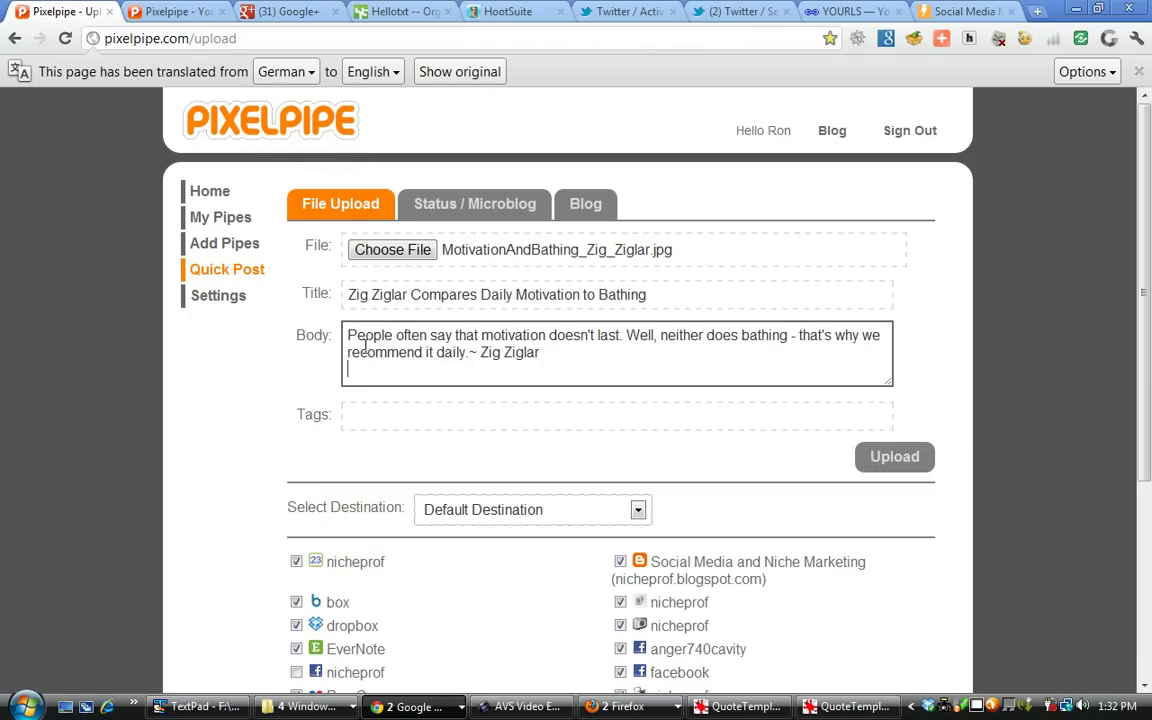
# Step: Tag it motivation, daily motivation, bathing recommend in place of money, happiness, want, and upload
pyautogui.click(375, 416)
pyautogui.write('Zig')
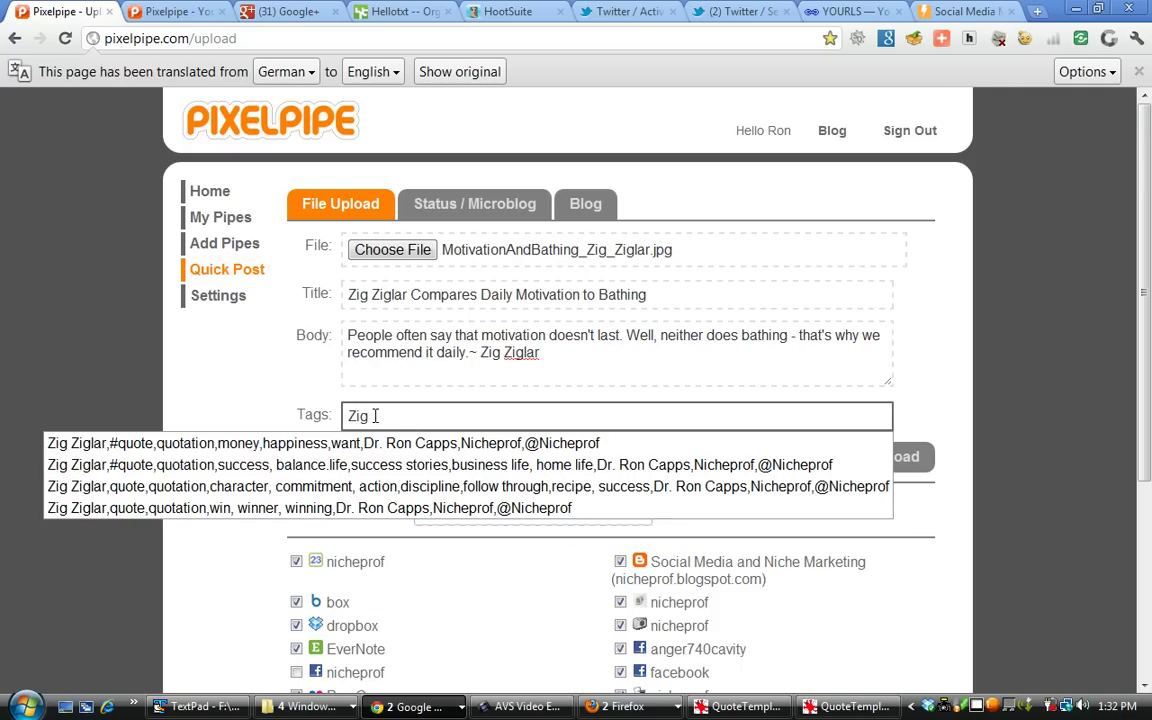
pyautogui.click(228, 443)
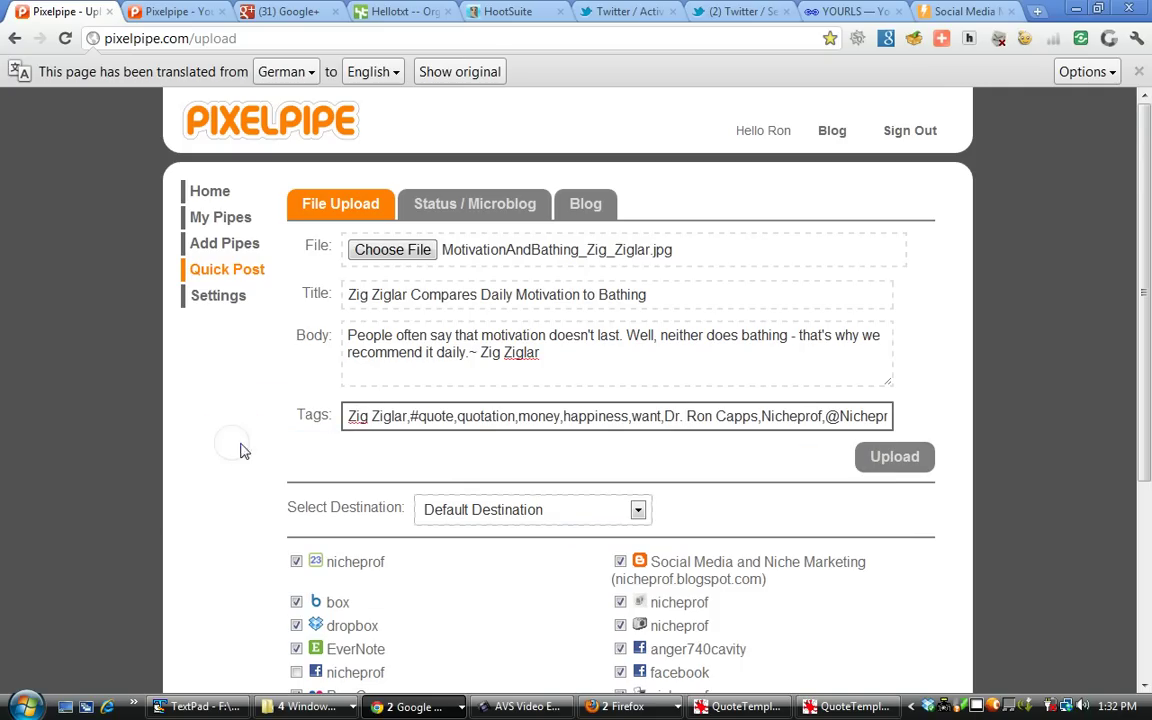
pyautogui.click(421, 416)
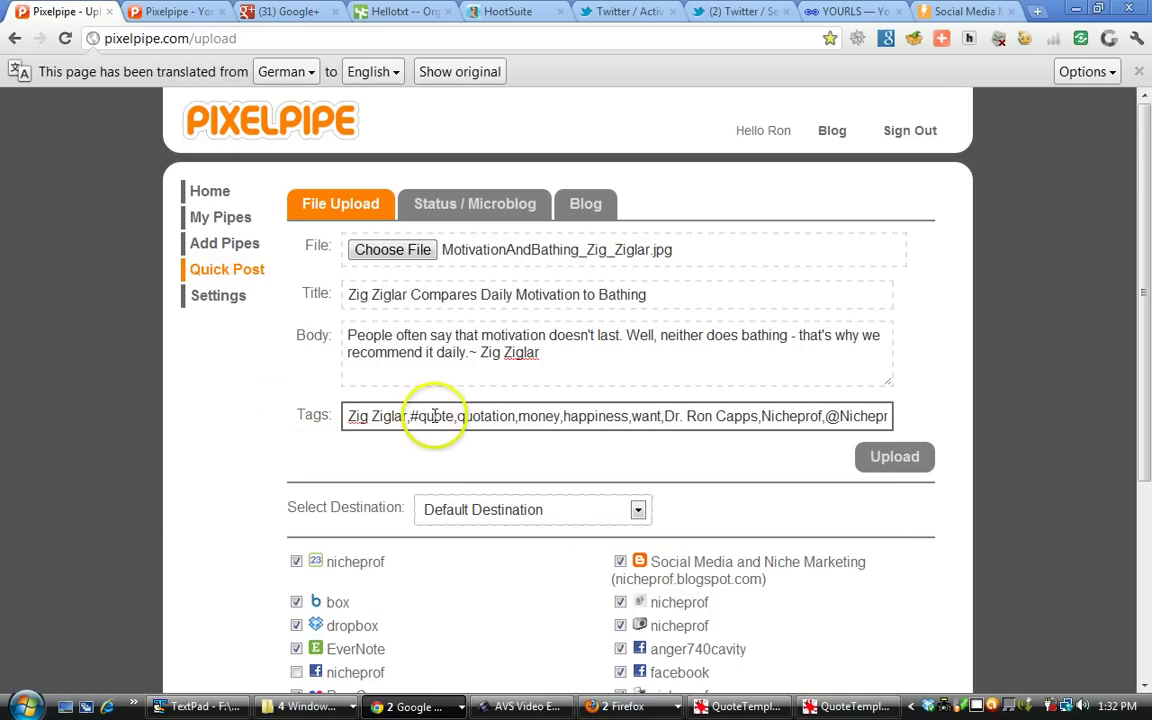
pyautogui.click(521, 416)
pyautogui.moveTo(521, 416); pyautogui.dragTo(620, 417)
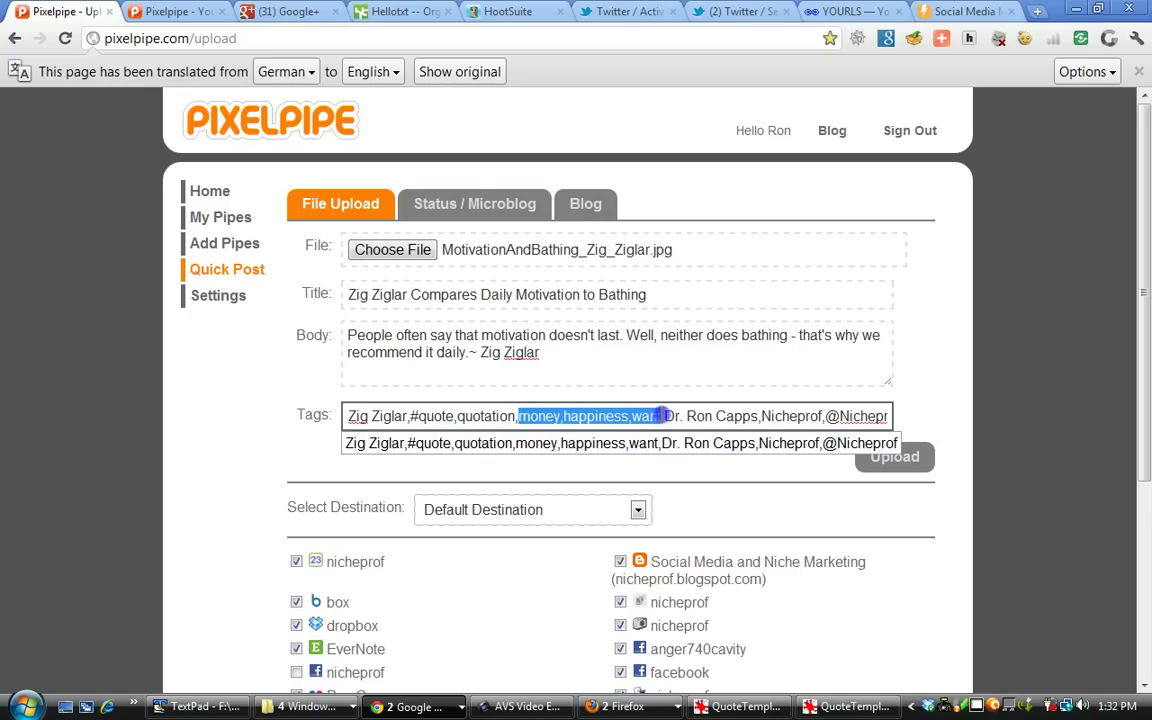
pyautogui.write('m')
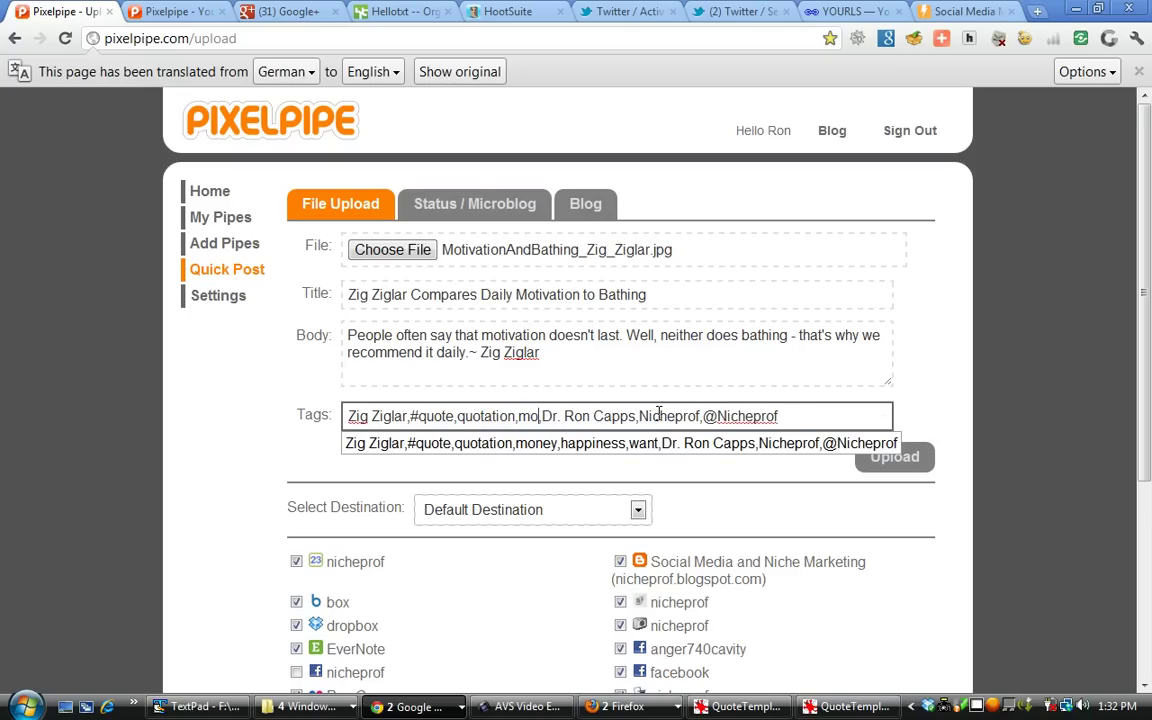
pyautogui.write('ivation,')
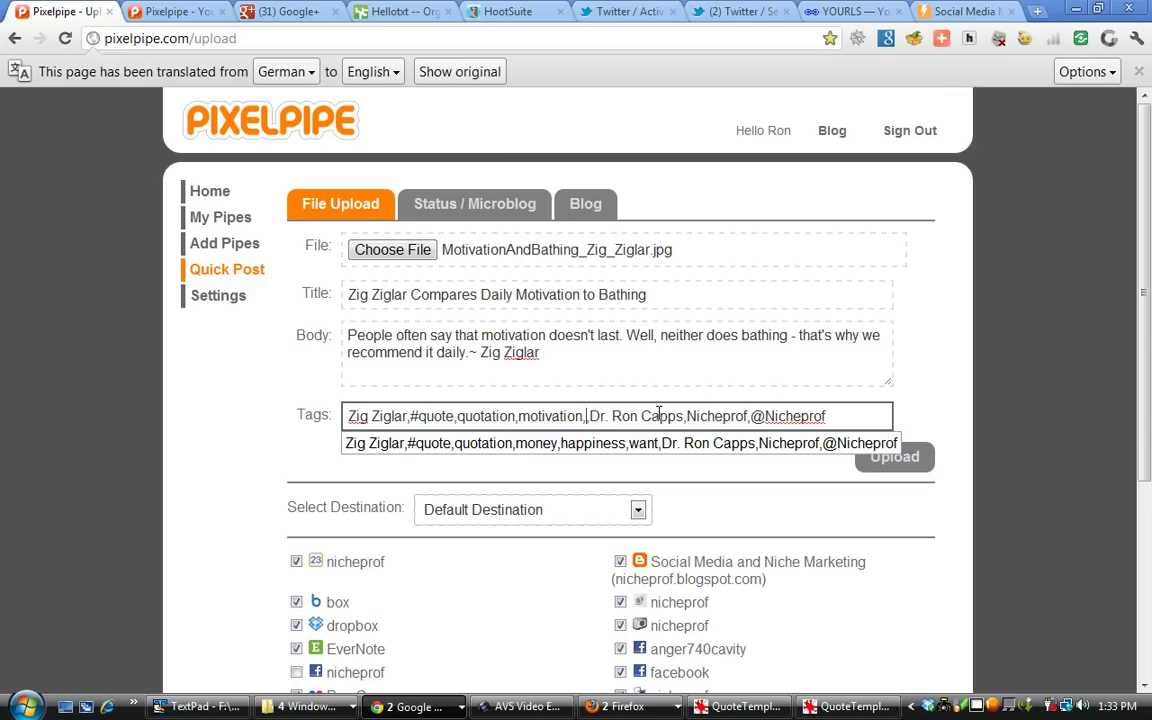
pyautogui.write(' daily ')
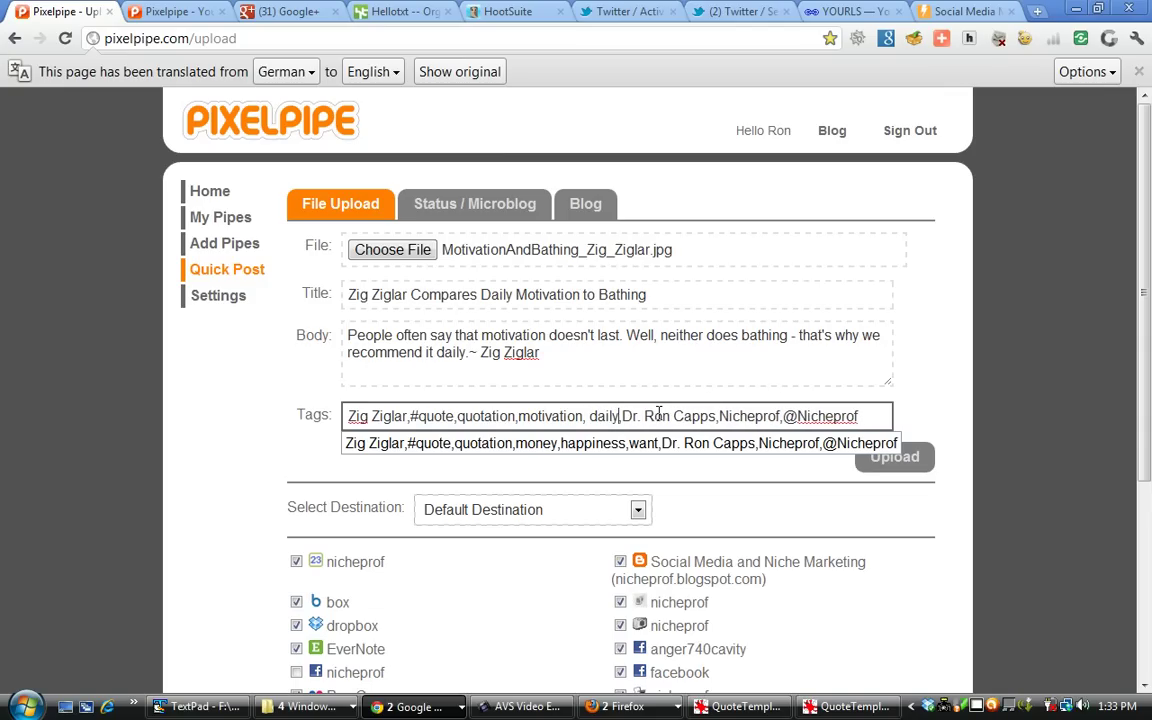
pyautogui.write('motivati')
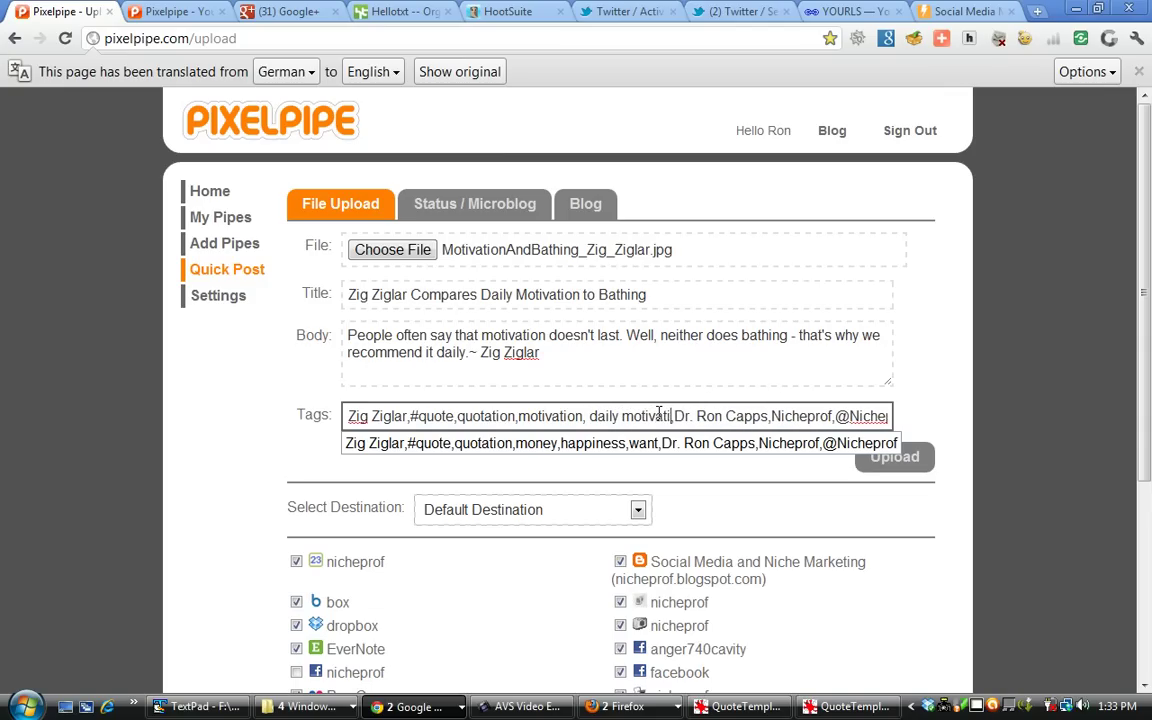
pyautogui.write('on, ')
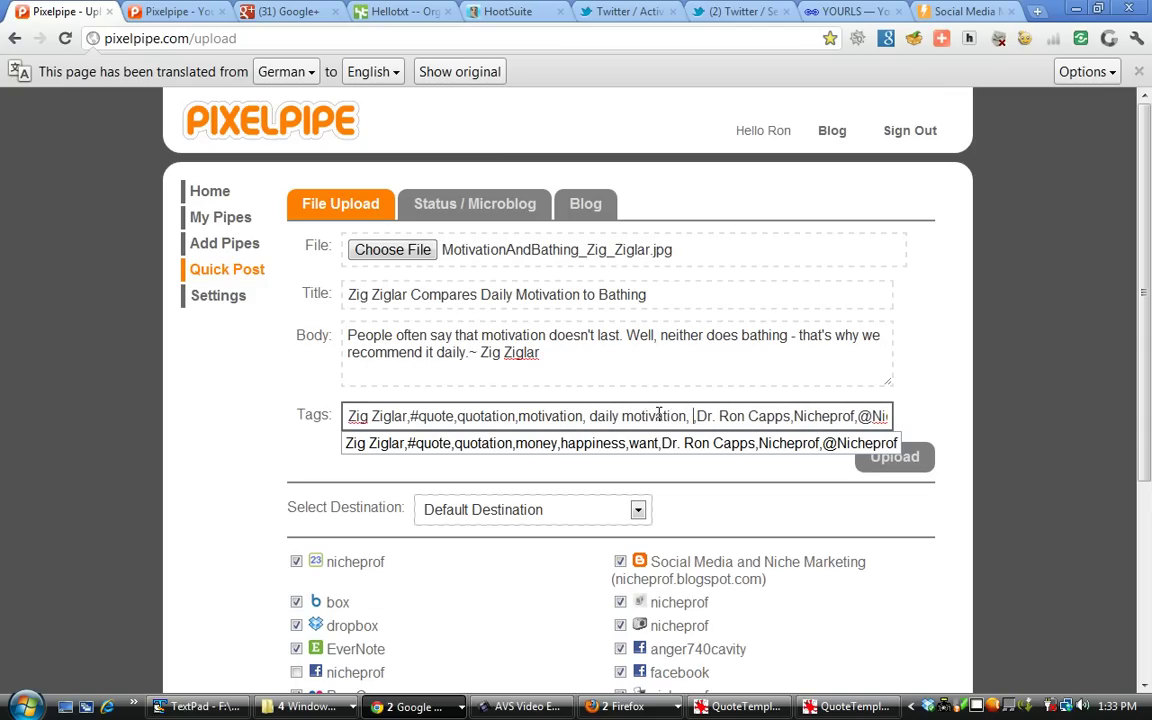
pyautogui.write('bathing')
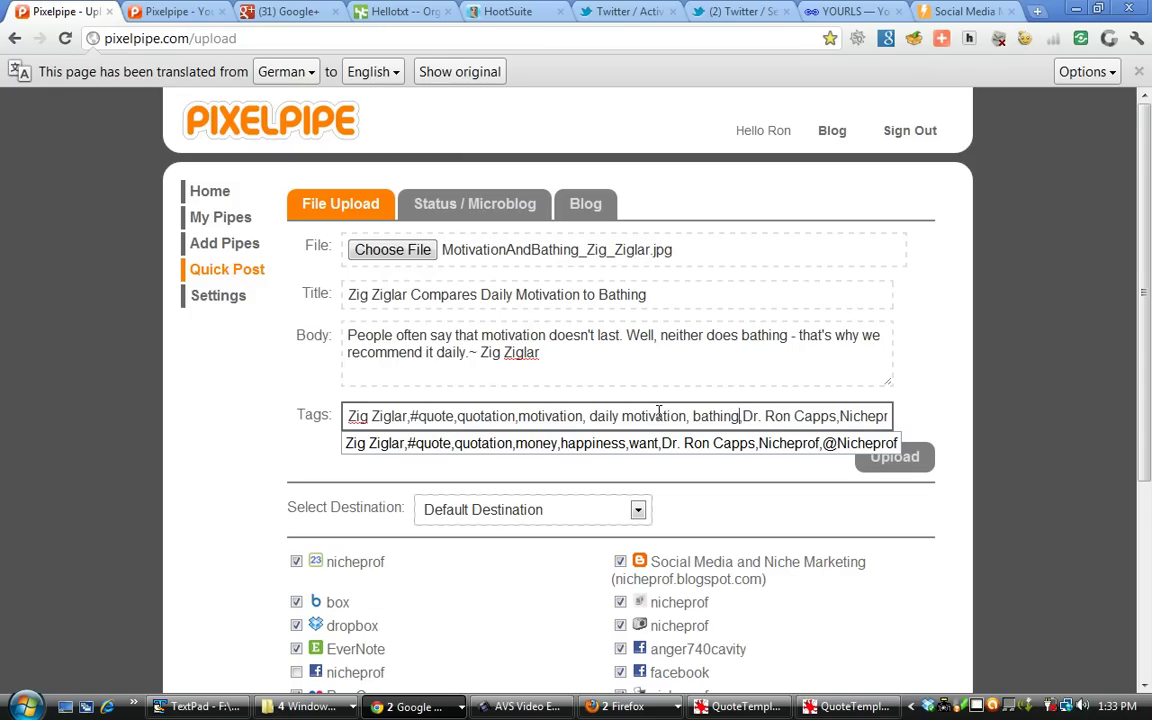
pyautogui.write(' recommend')
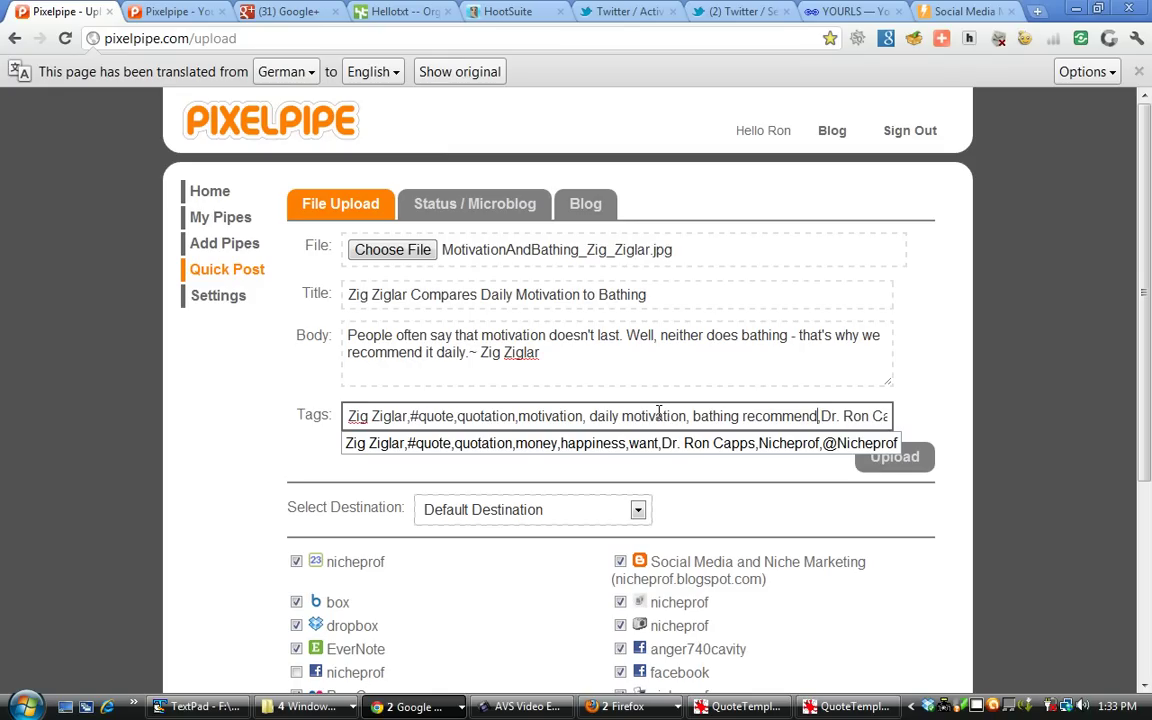
pyautogui.click(661, 412)
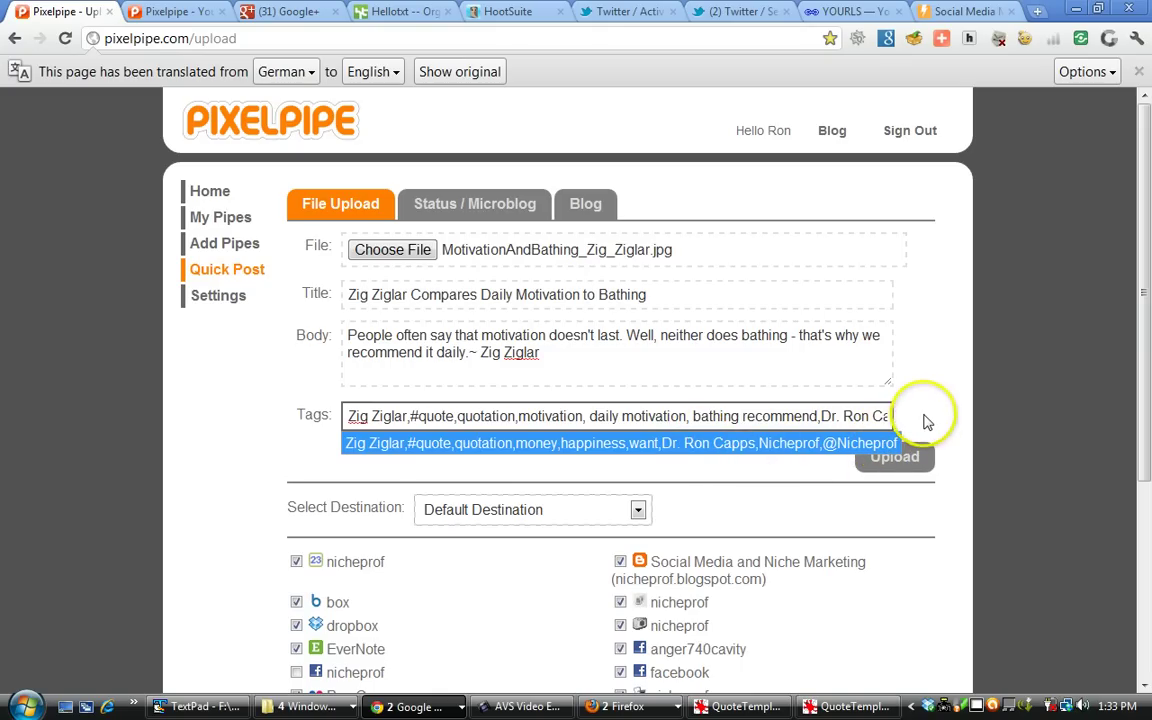
pyautogui.click(910, 456)
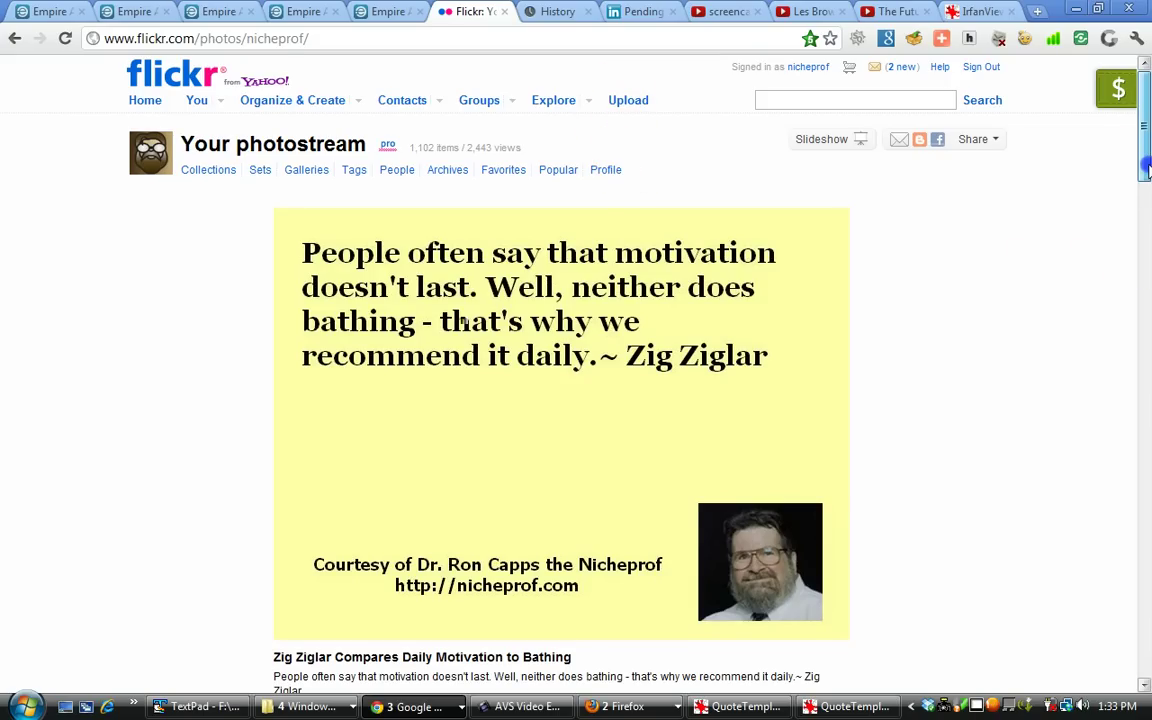
pyautogui.moveTo(1144, 159)
pyautogui.mouseDown()
pyautogui.moveTo(1142, 190)
pyautogui.moveTo(1142, 155)
pyautogui.mouseUp()
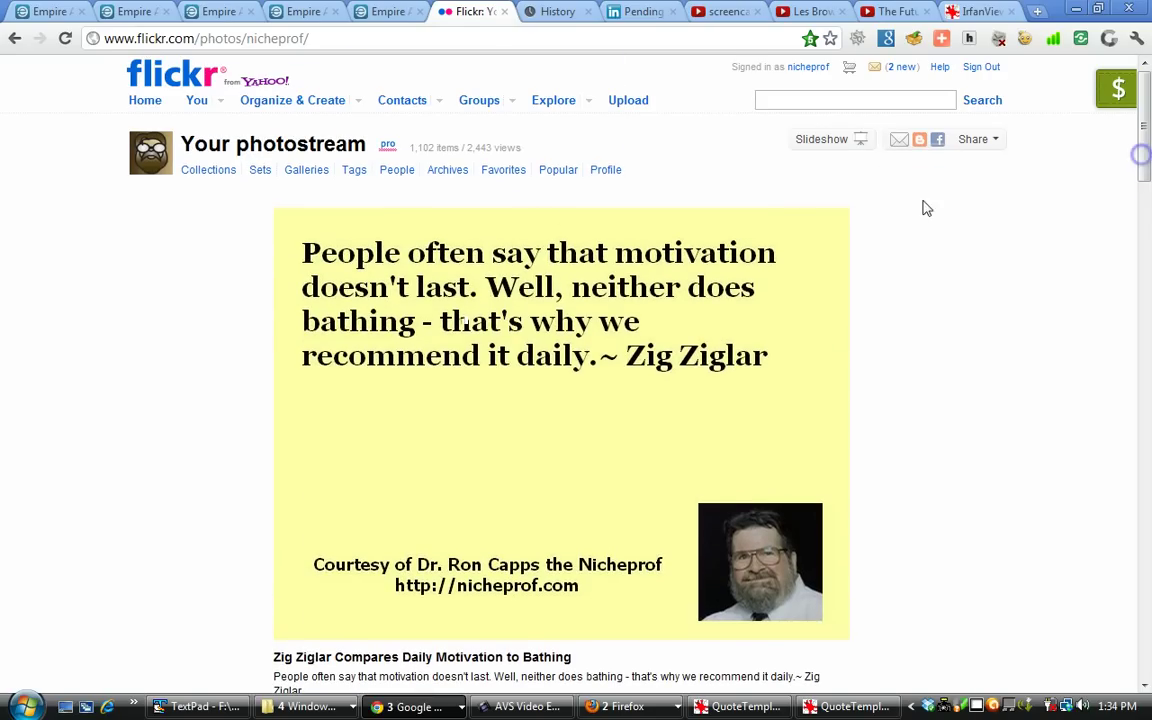
pyautogui.click(385, 230)
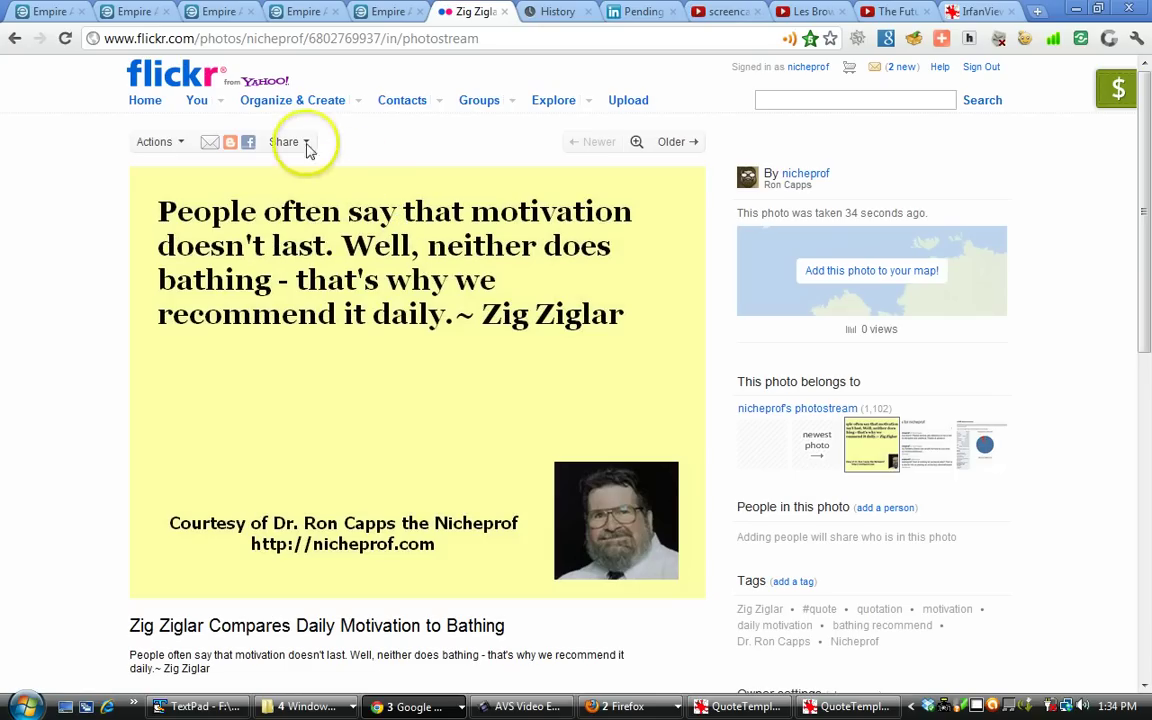
pyautogui.click(295, 148)
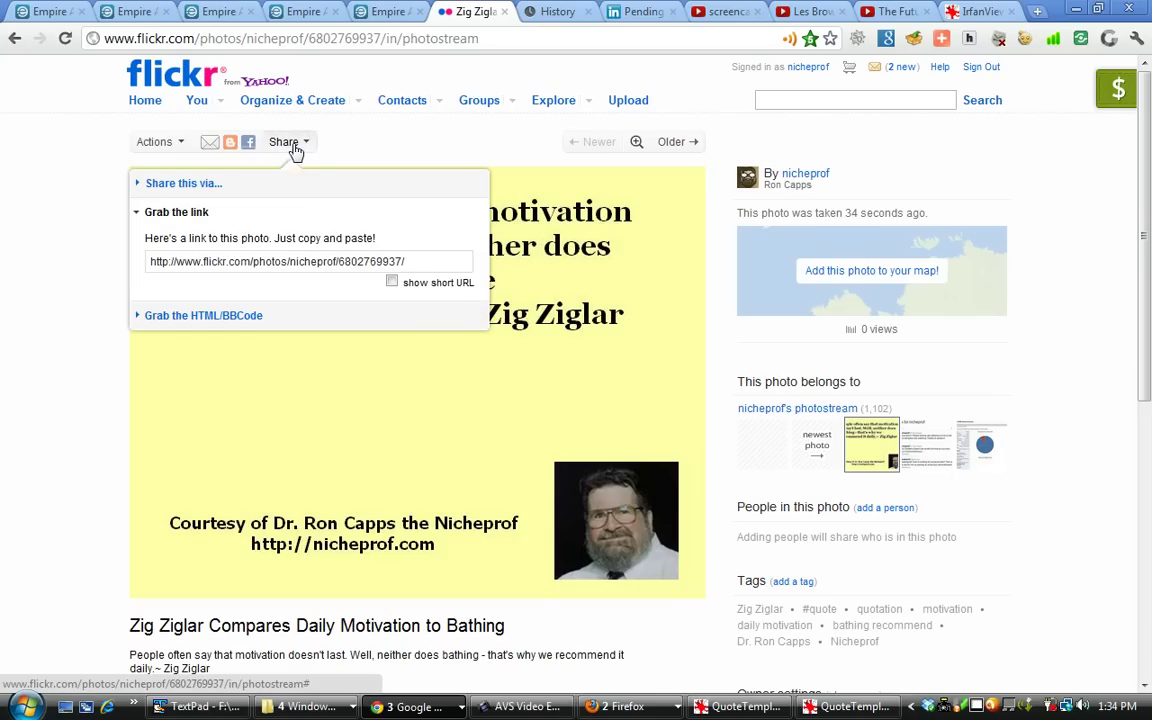
pyautogui.click(400, 283)
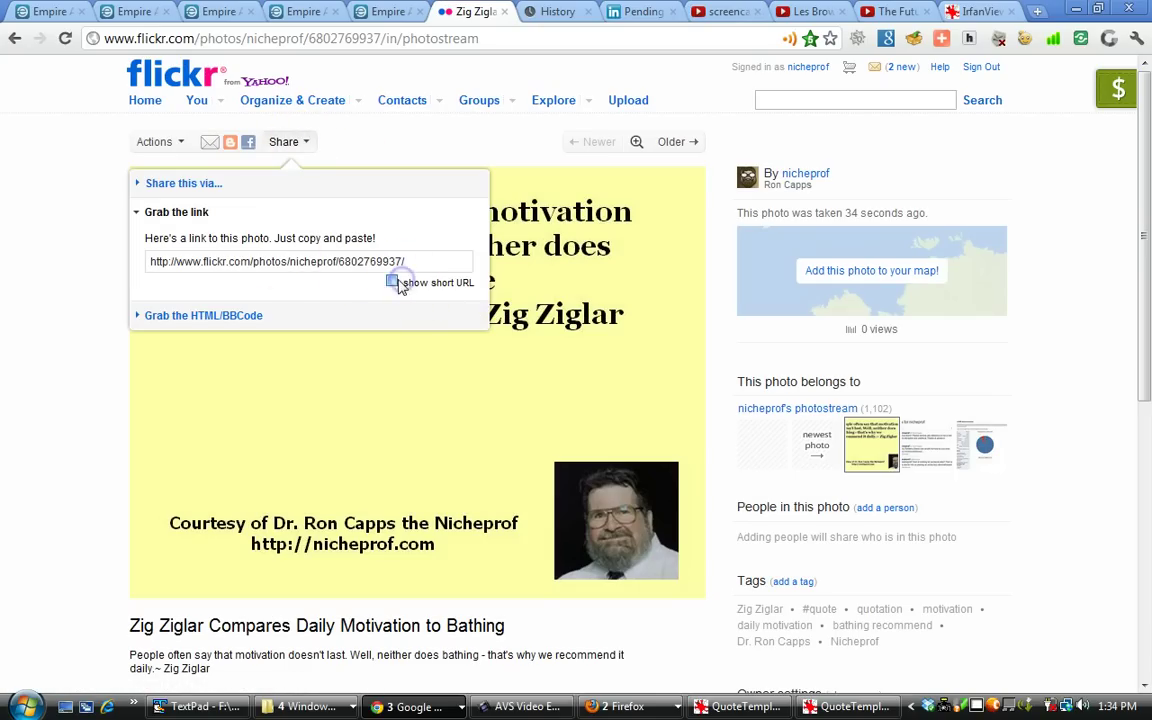
pyautogui.click(390, 283)
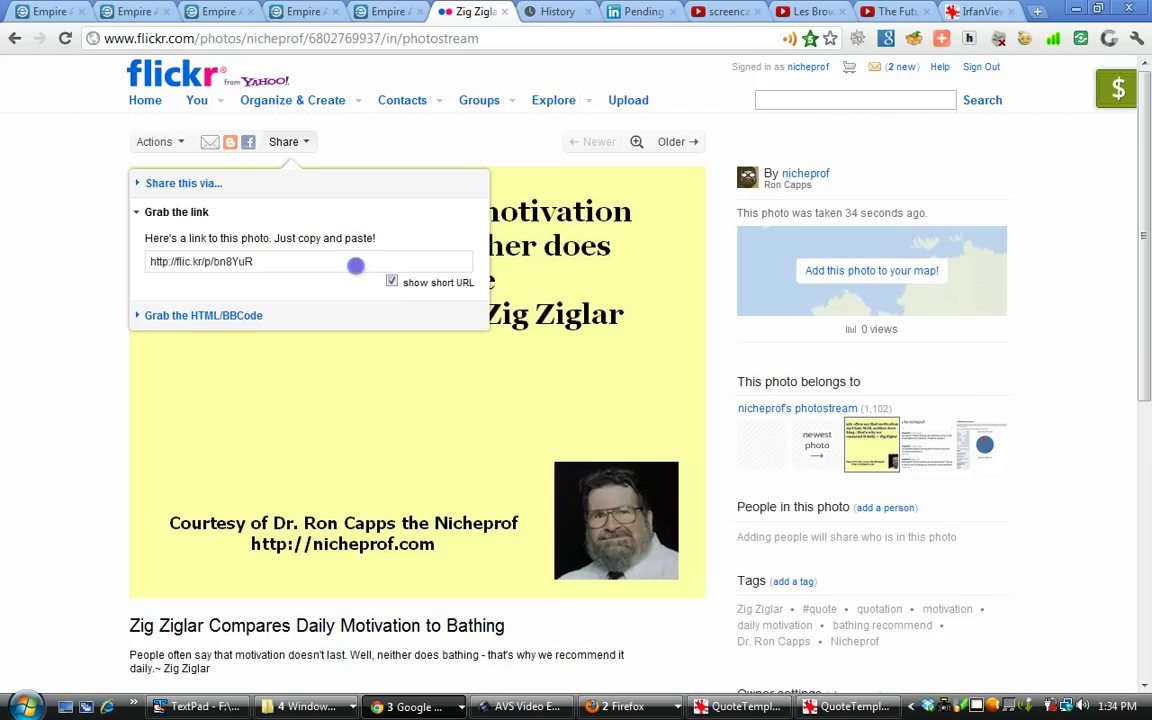
pyautogui.click(353, 264)
pyautogui.hotkey('ctrl', 'c')
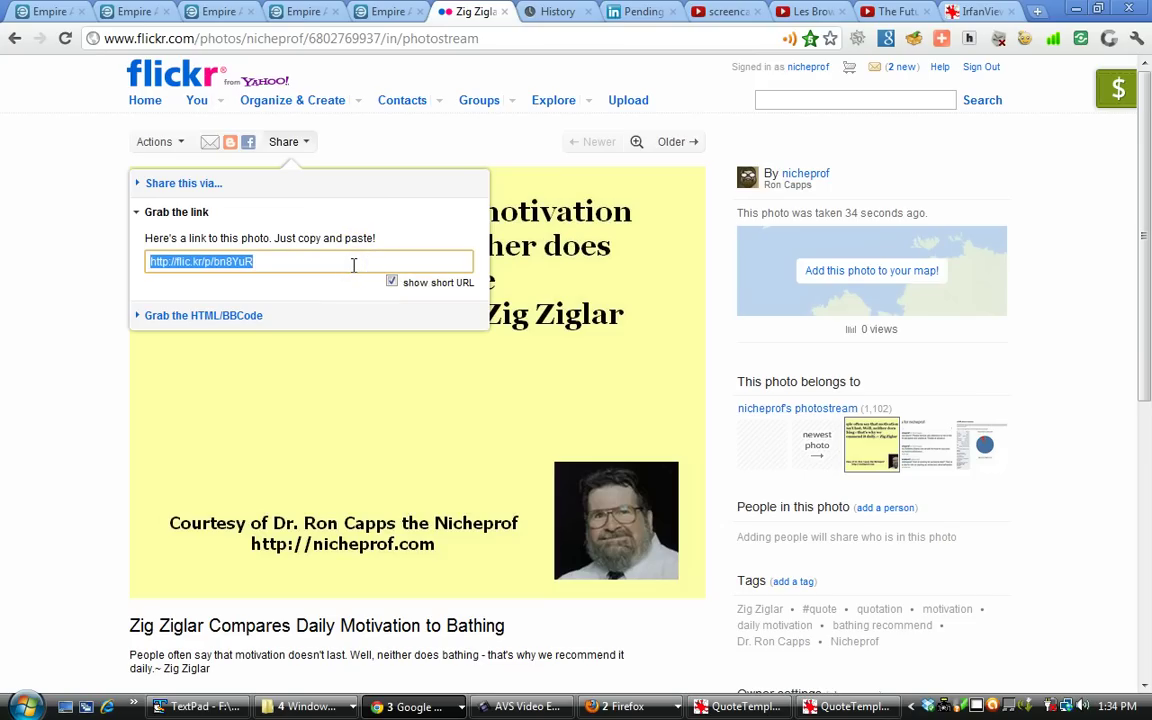
pyautogui.hotkey('alt', 'F4')
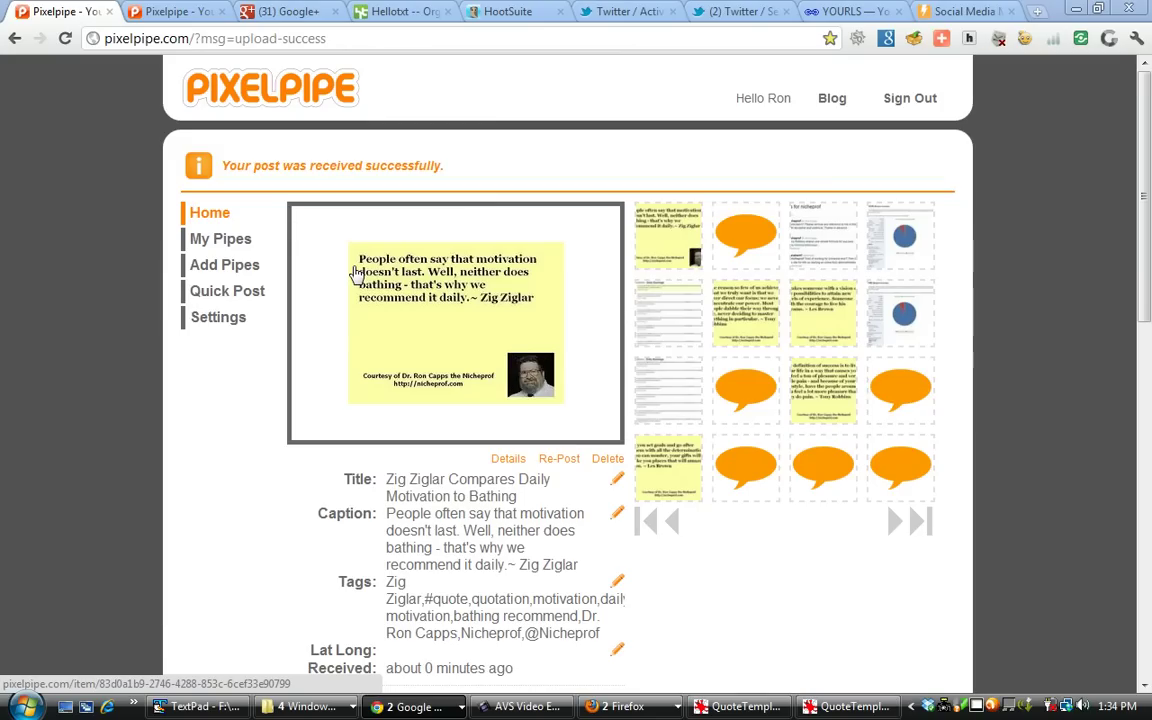
# Step: Go to the Curated.by profile page, scroll the bundle list, and open Quotes
pyautogui.click(975, 12)
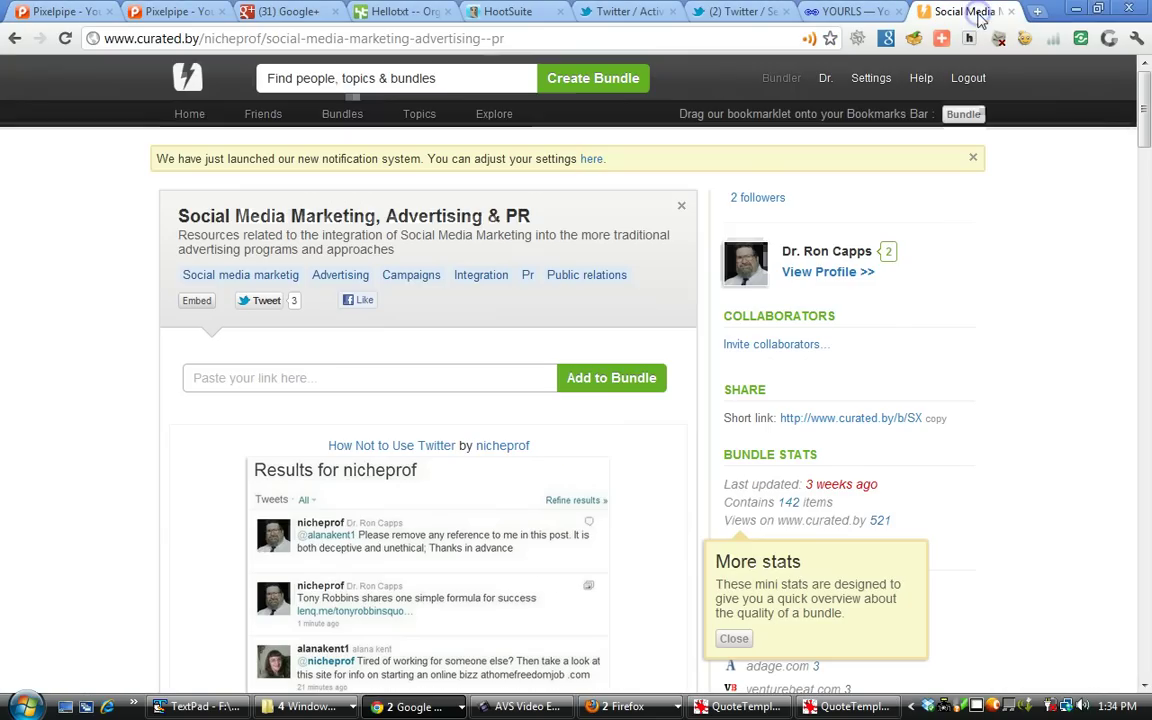
pyautogui.click(822, 80)
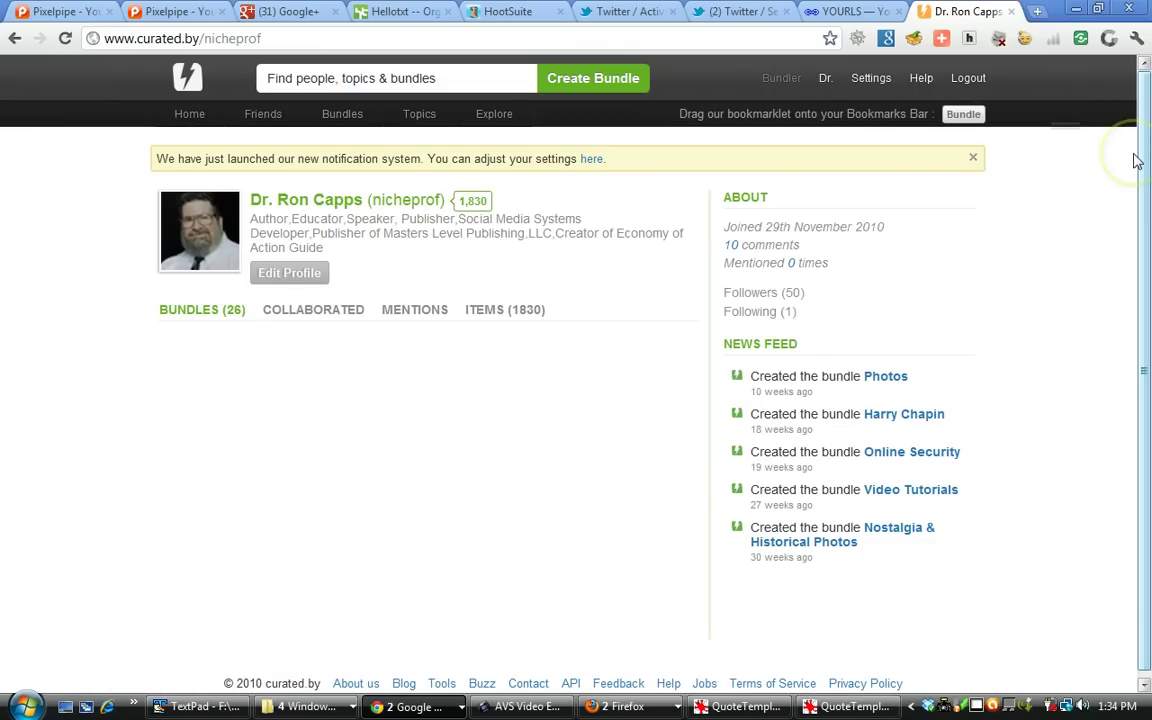
pyautogui.moveTo(1140, 168); pyautogui.dragTo(1140, 532)
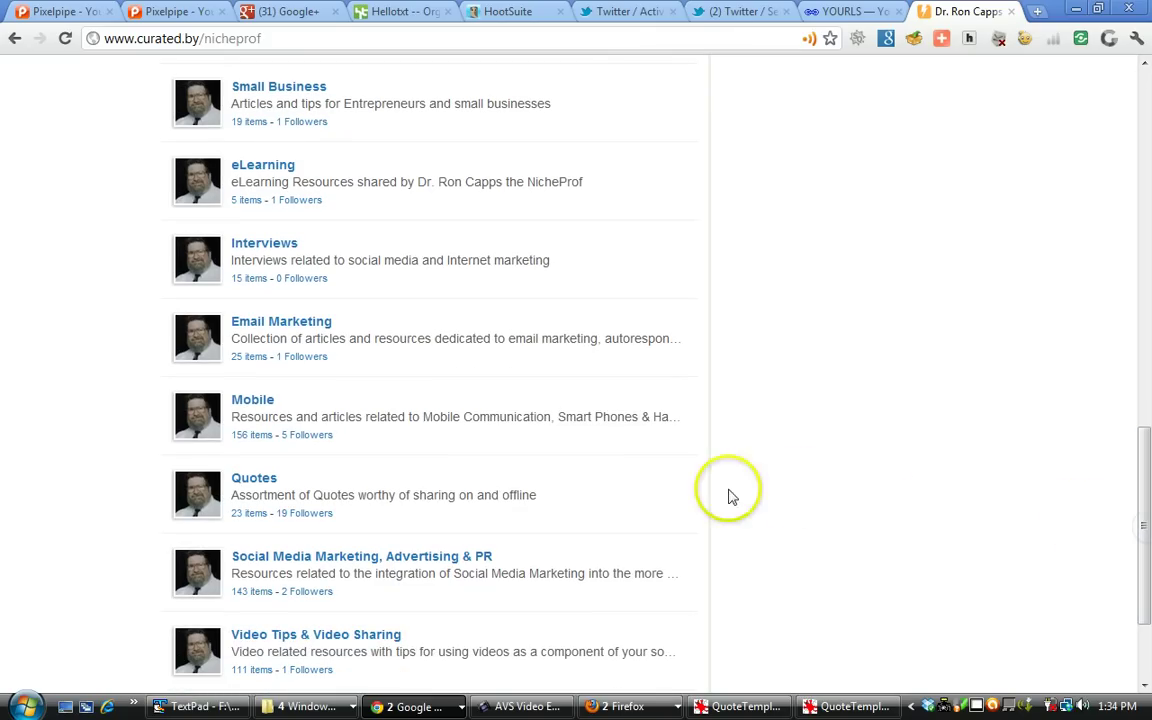
pyautogui.click(255, 487)
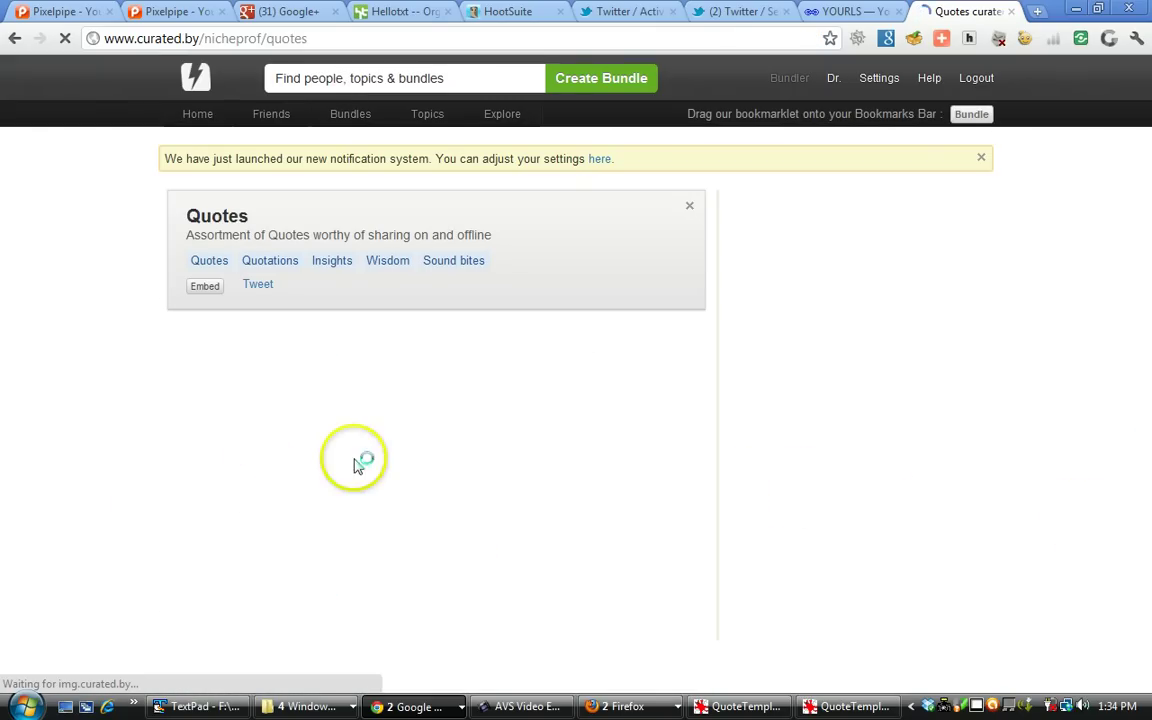
# Step: Paste the Zig Ziglar quote's Flickr short link into the Curated.by Quotes bundle and submit it
pyautogui.click(265, 369)
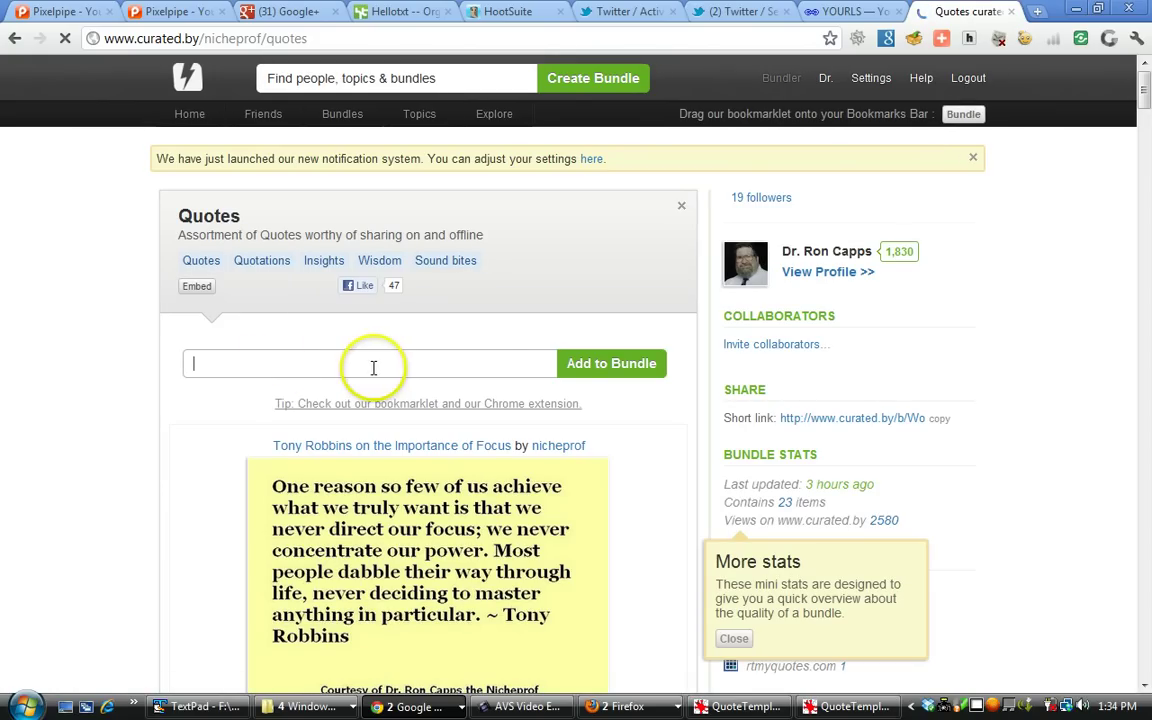
pyautogui.hotkey('ctrl', 'v')
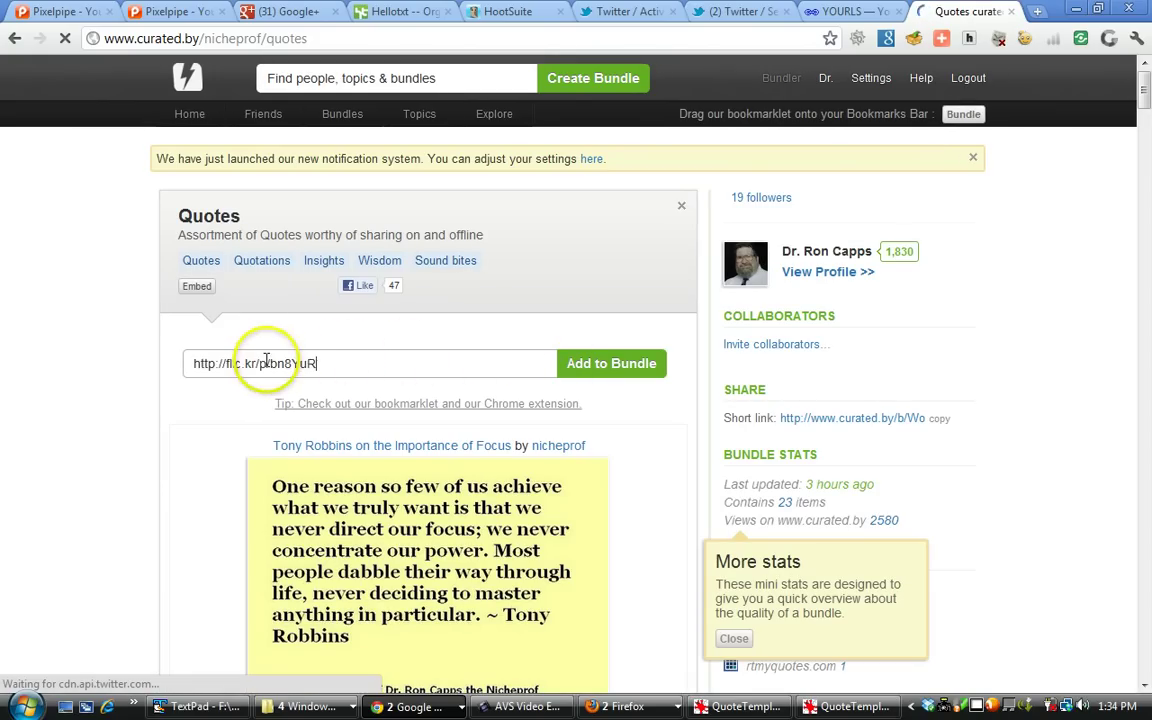
pyautogui.click(620, 376)
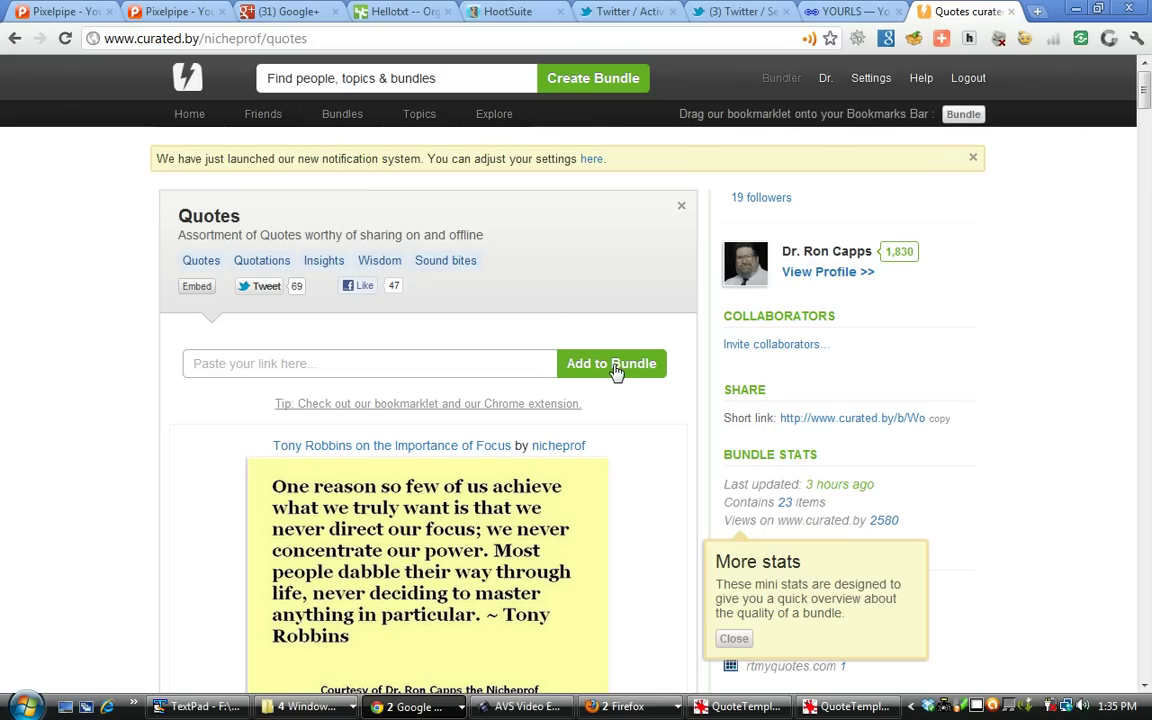
pyautogui.click(476, 363)
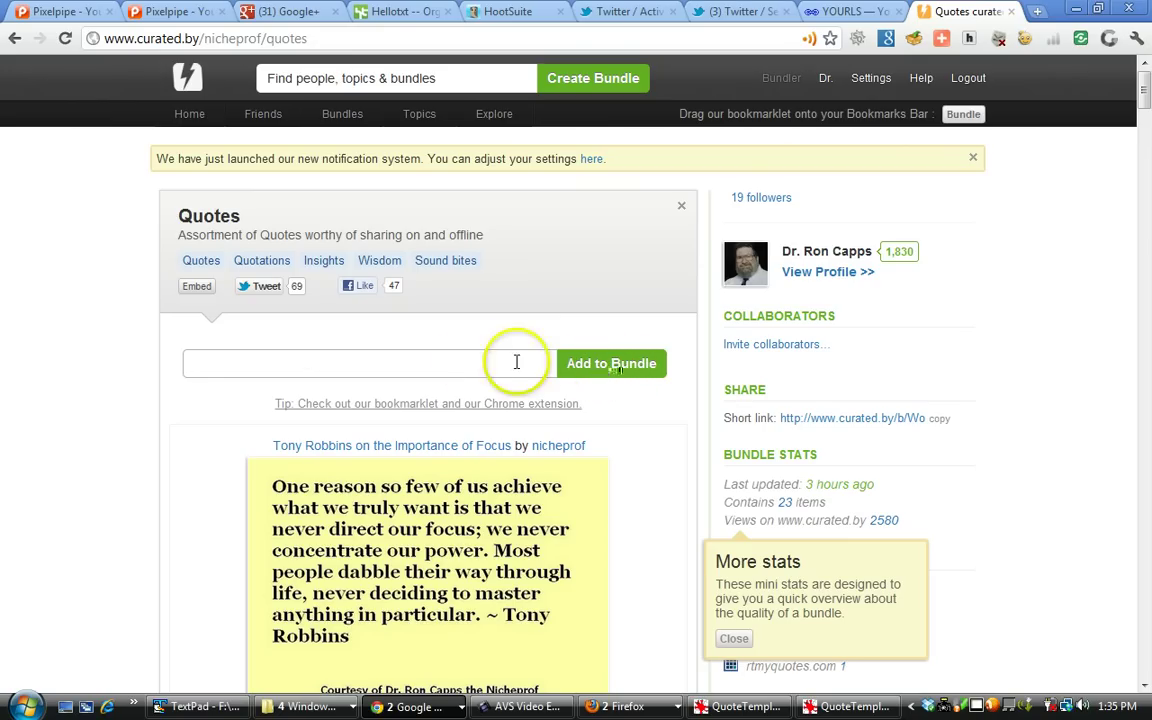
pyautogui.click(472, 360)
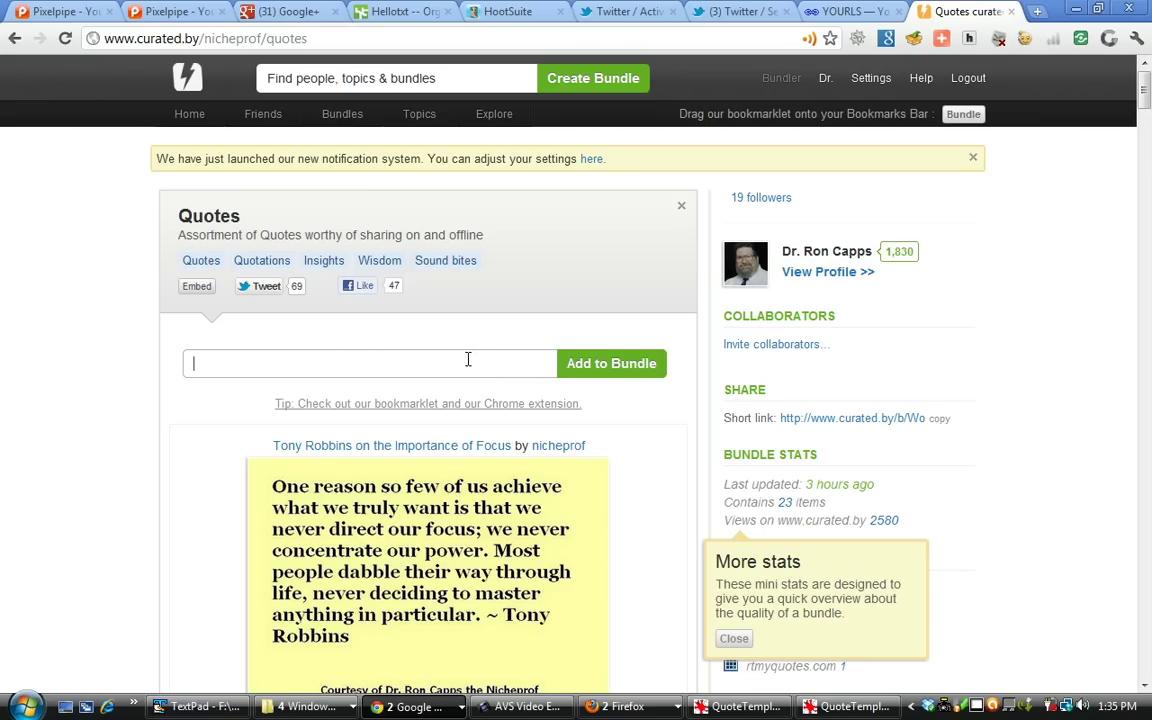
pyautogui.hotkey('ctrl', 'v')
pyautogui.click(616, 368)
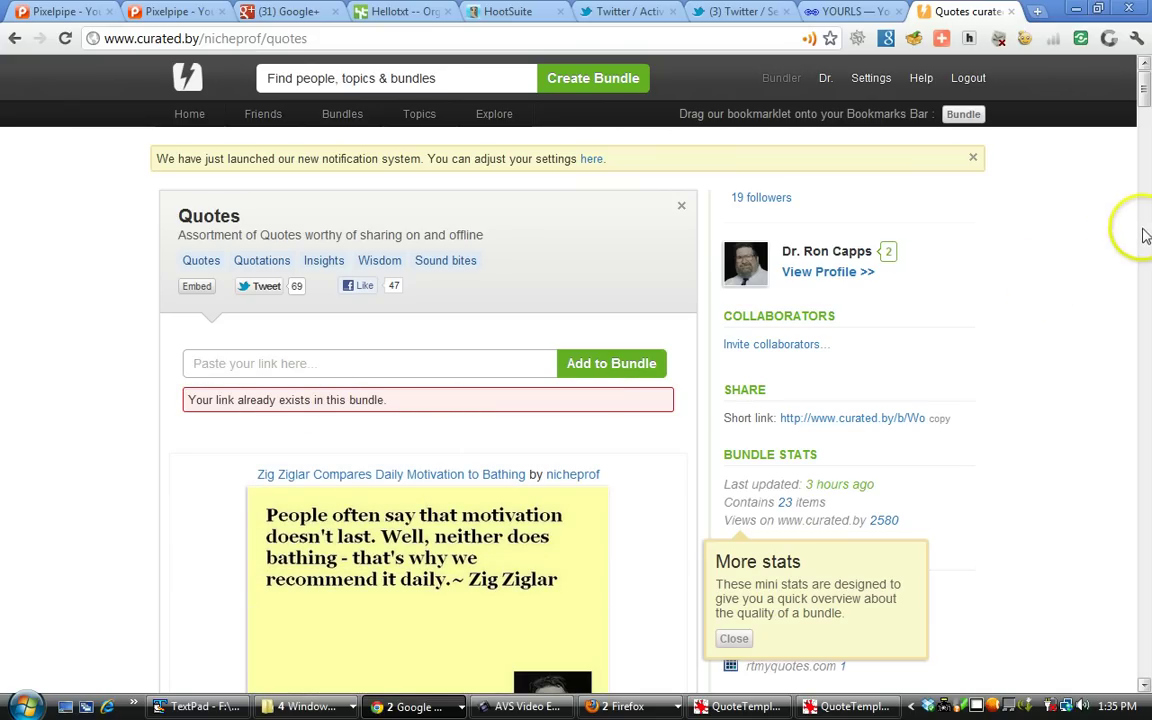
pyautogui.moveTo(1141, 92); pyautogui.dragTo(1141, 112)
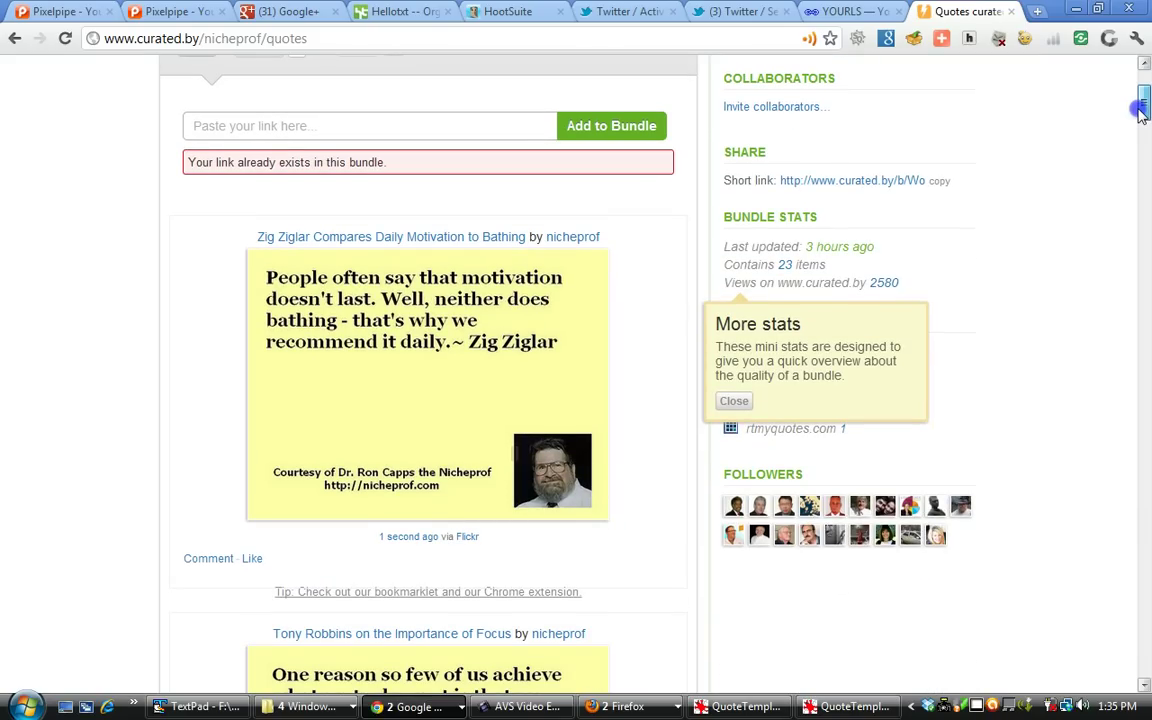
# Step: Reload the YOURLS Admin Interface and scroll the link list back up to the Enter the URL form
pyautogui.click(830, 12)
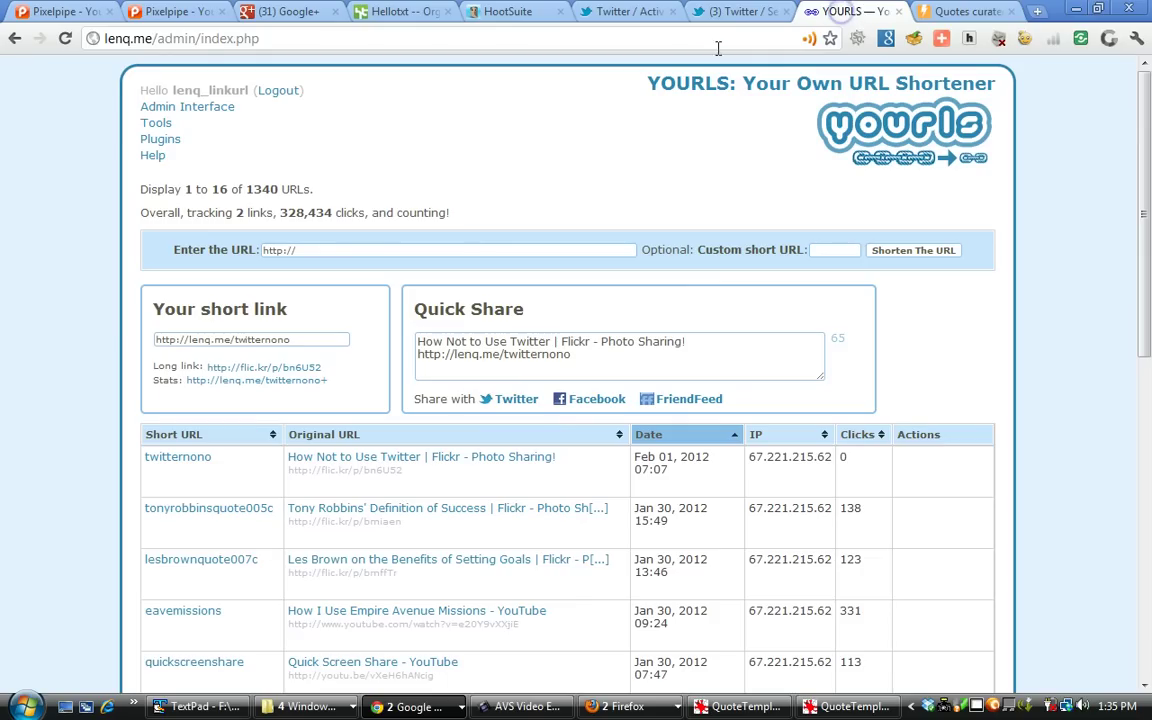
pyautogui.click(190, 111)
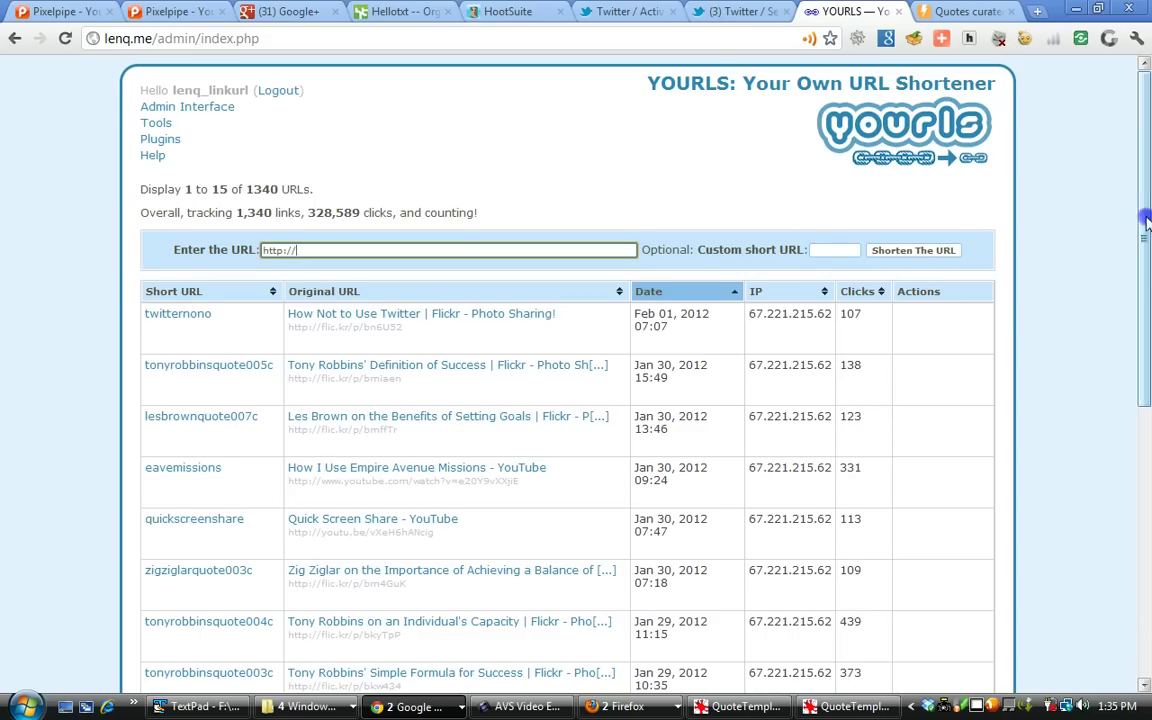
pyautogui.moveTo(1146, 224); pyautogui.dragTo(1131, 327)
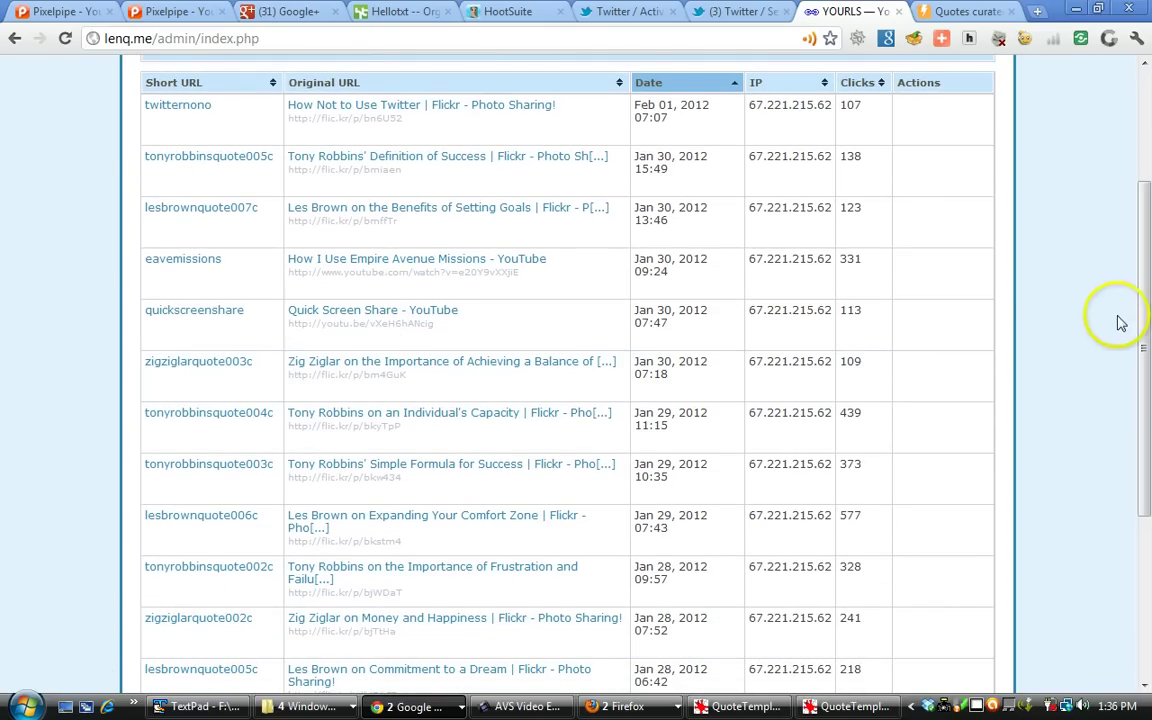
pyautogui.scroll(3, 1144, 321)
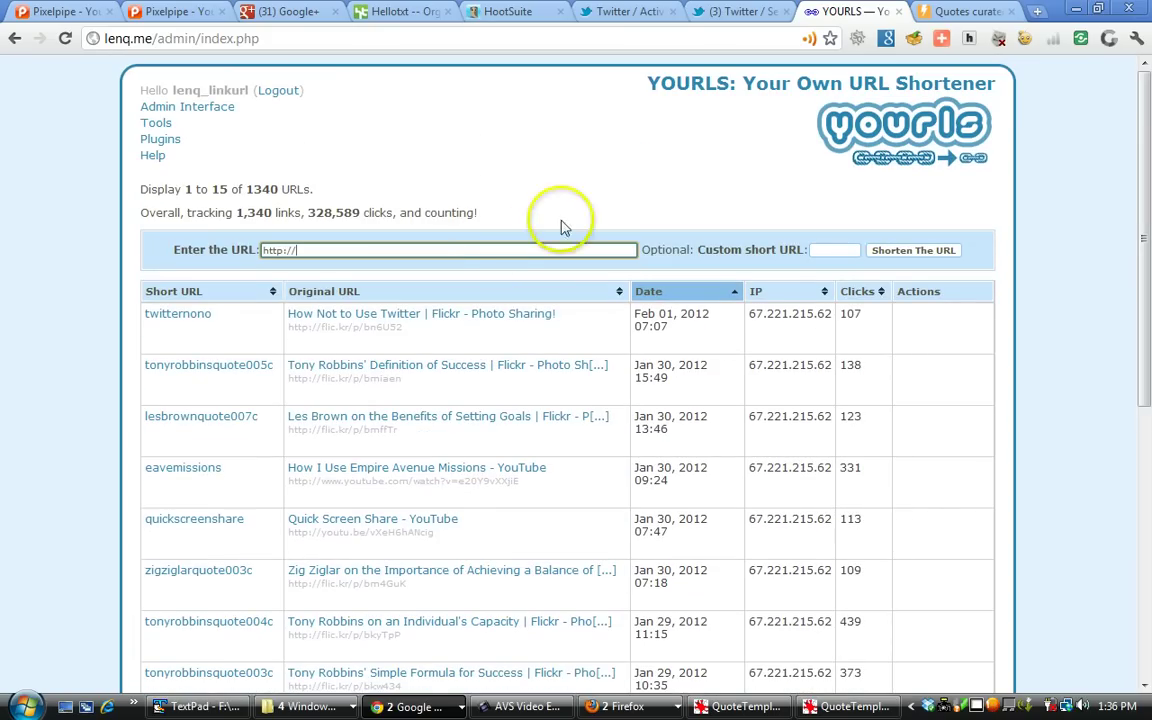
# Step: Shorten the pasted flic.kr URL with keyword zigziglarquote004c and copy the new lenq.me link
pyautogui.click(254, 247)
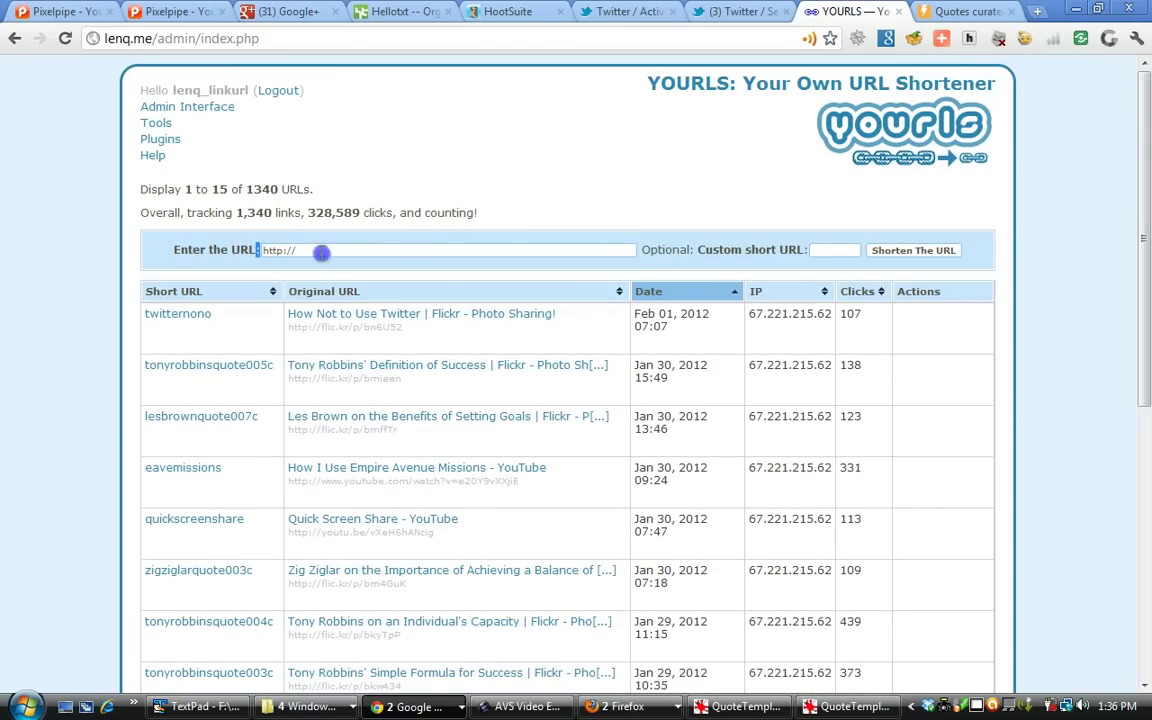
pyautogui.tripleClick(316, 251)
pyautogui.write('http://flic.kr/p/bn8YuR')
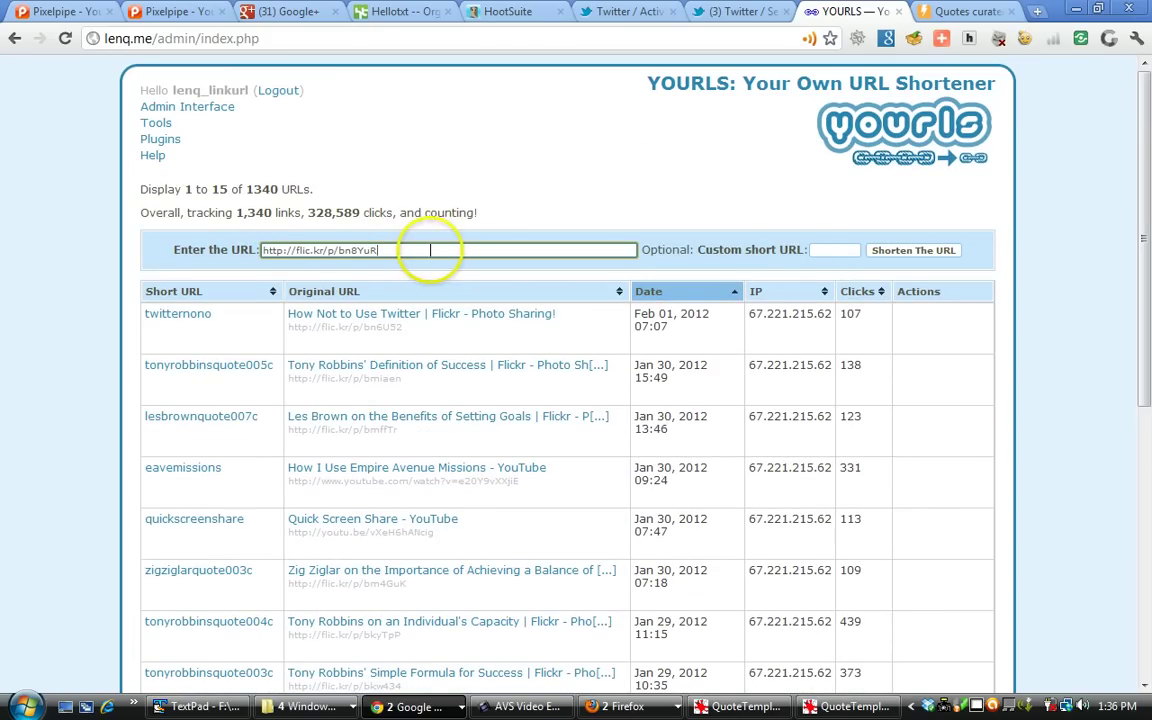
pyautogui.click(820, 250)
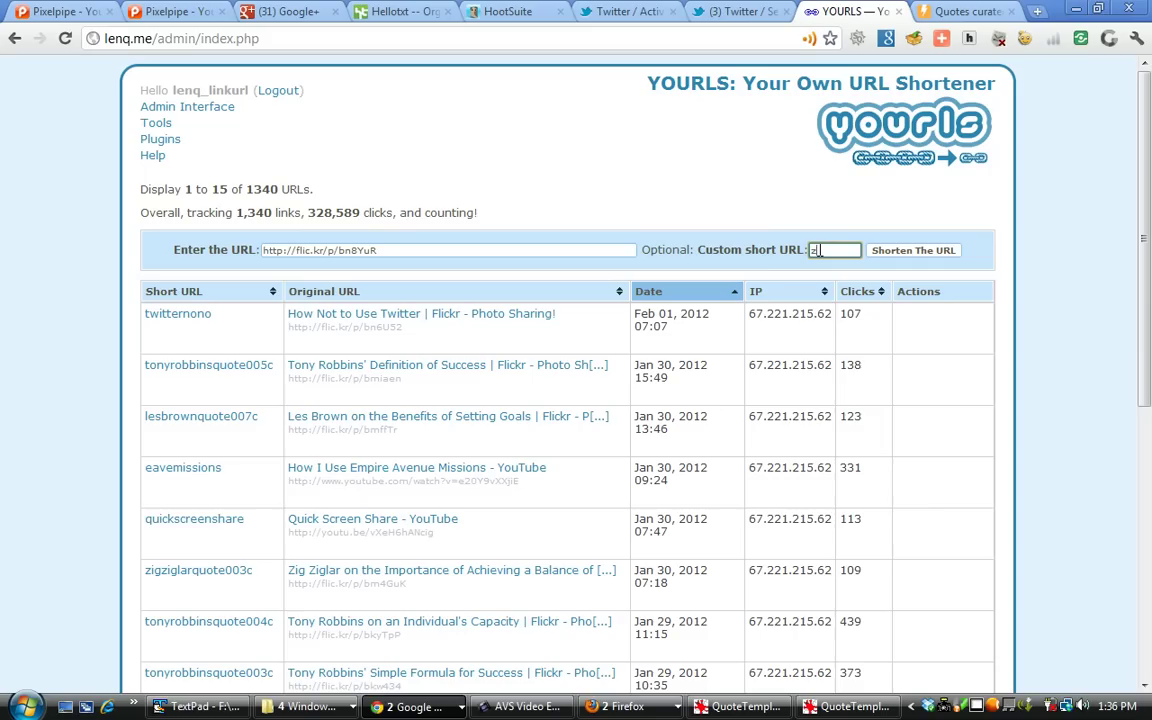
pyautogui.write('zigzig')
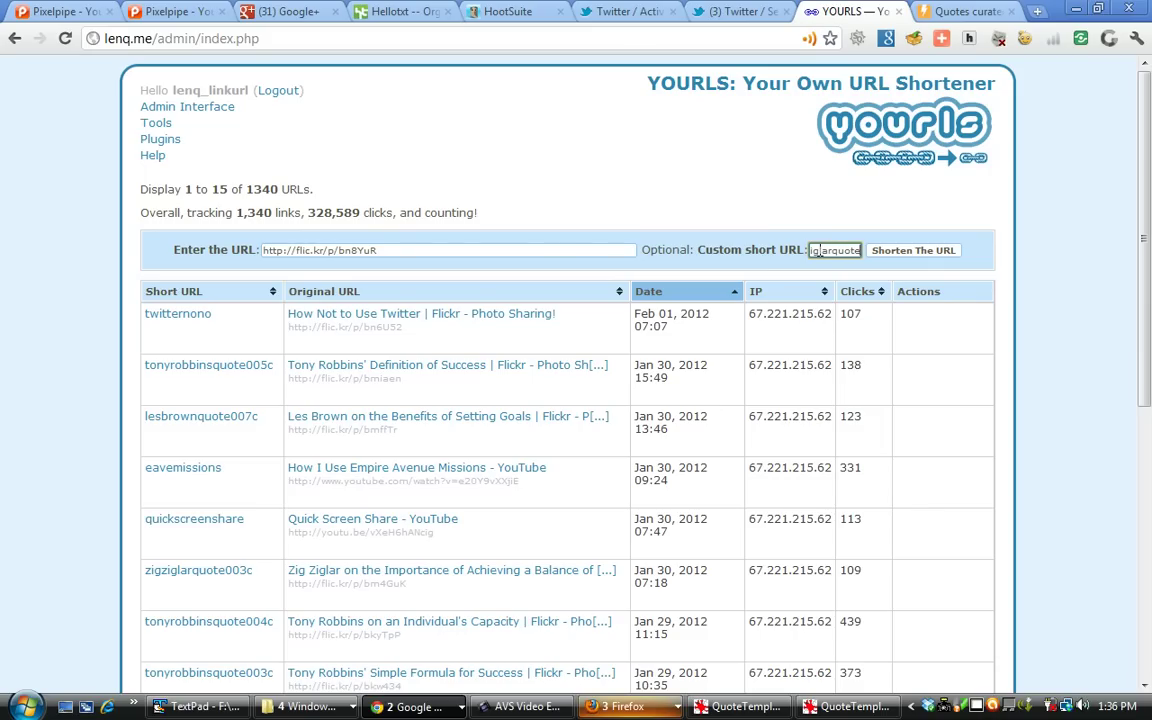
pyautogui.write('004c')
pyautogui.click(882, 256)
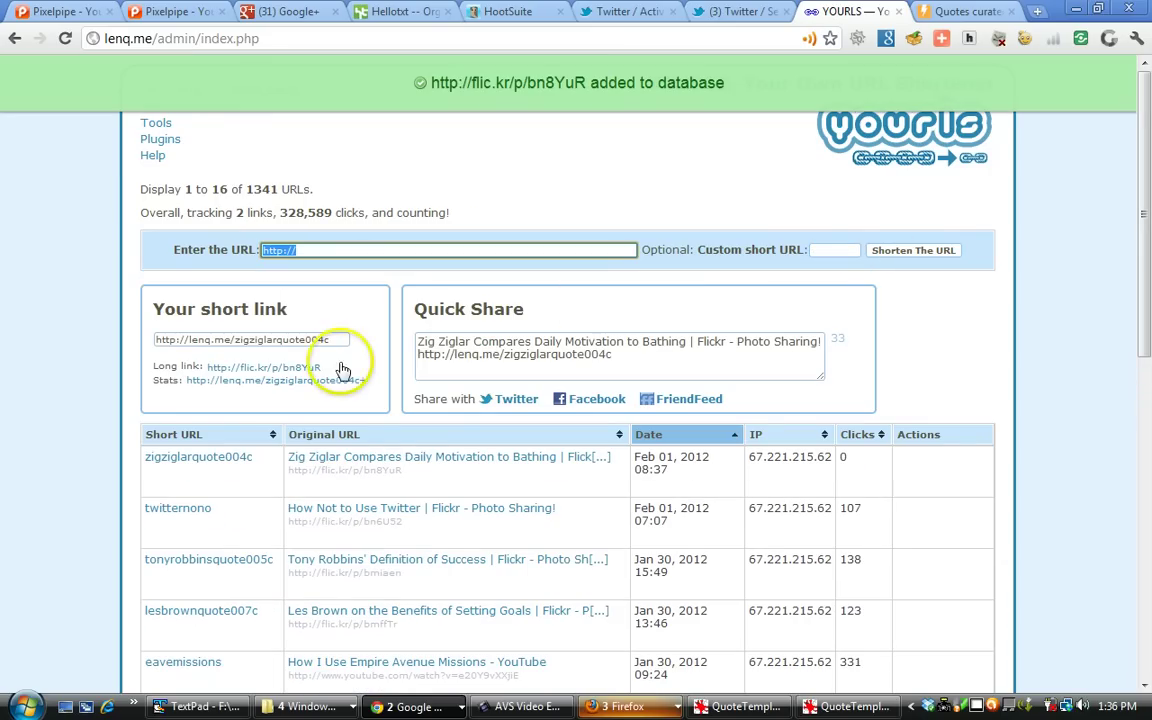
pyautogui.click(336, 341)
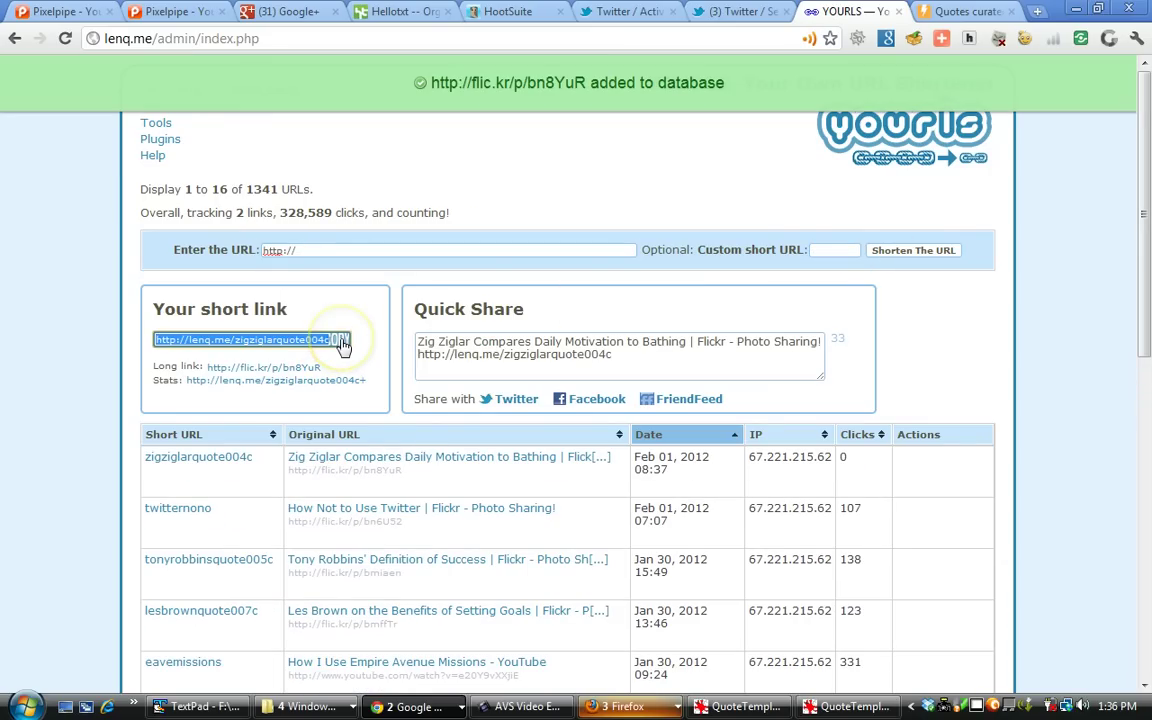
pyautogui.click(340, 341)
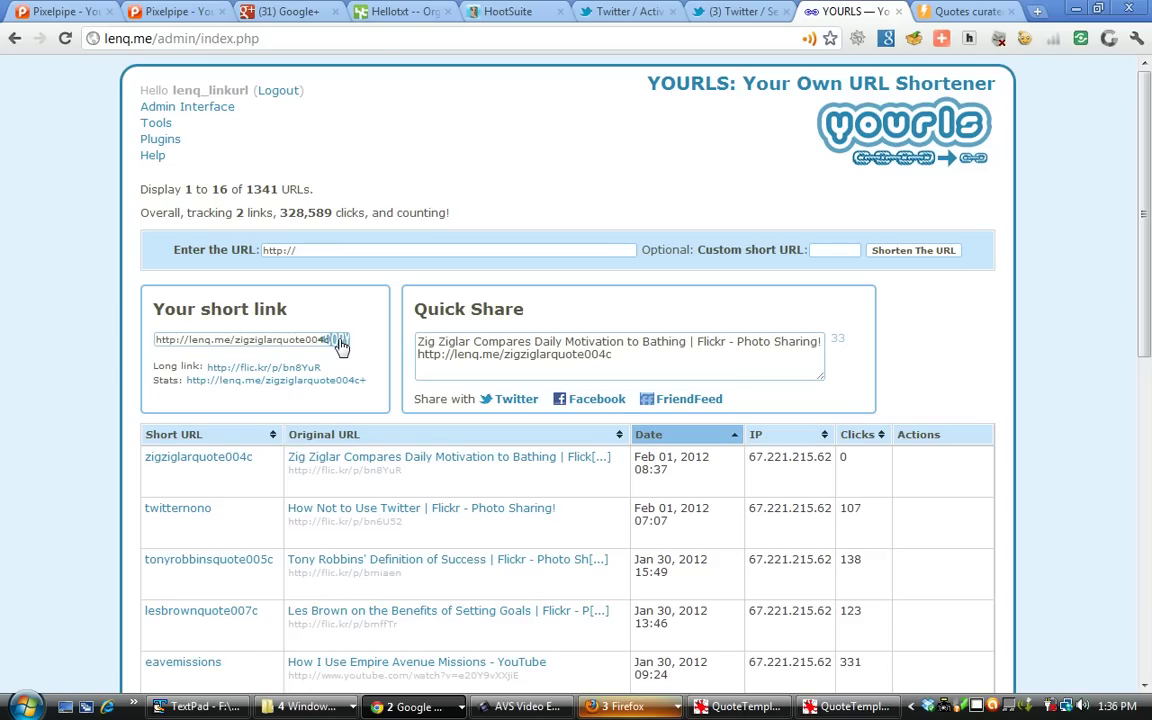